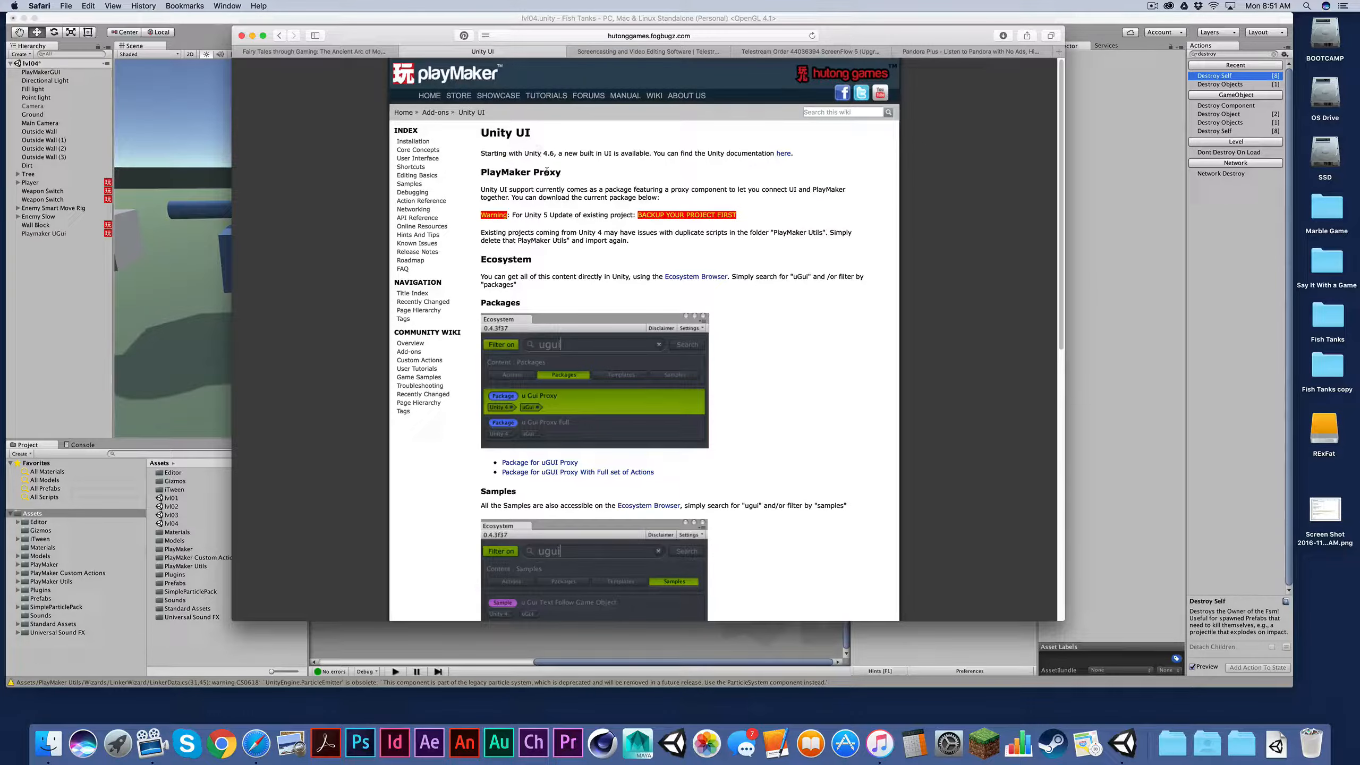
Switch to Unity and import the custom package uGuiProxy.unitypackage from Downloads with its preselected items
scroll(540, 322, down, 1)
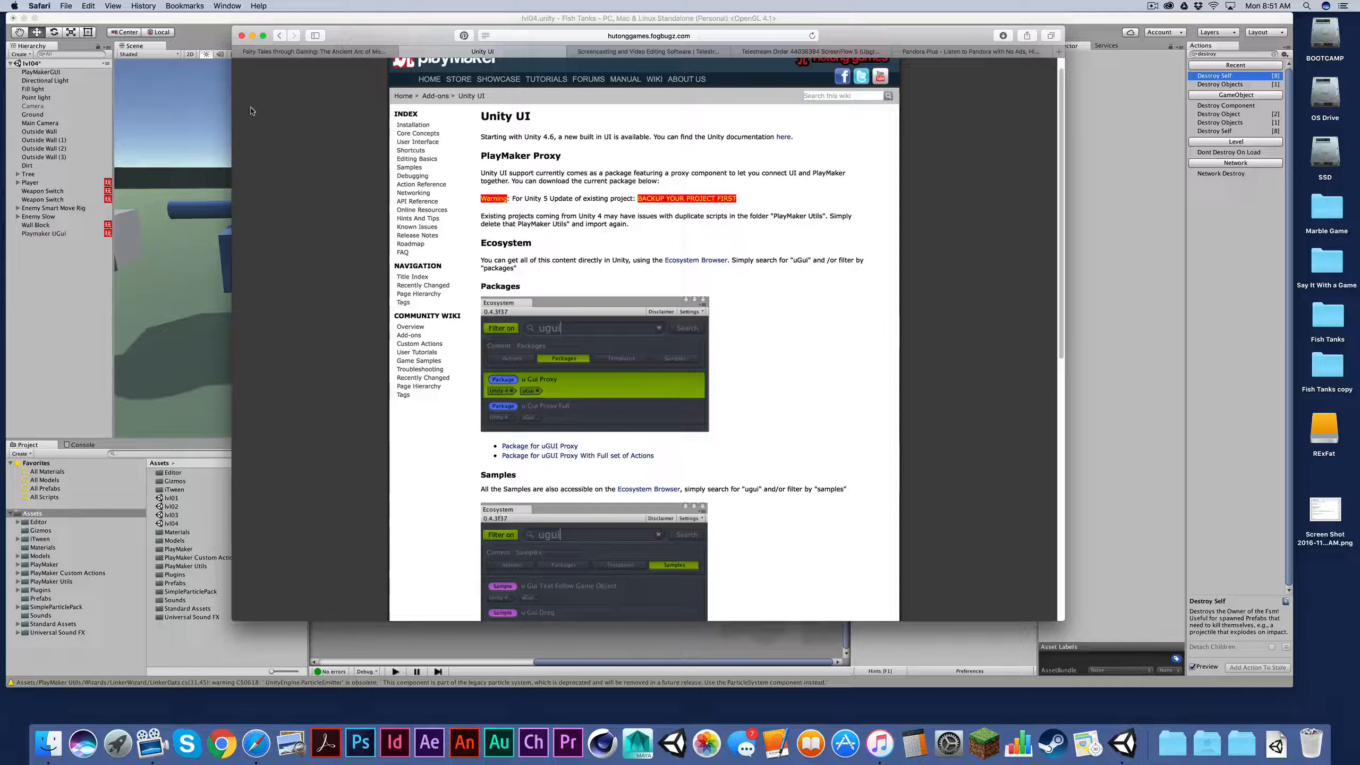
click(226, 76)
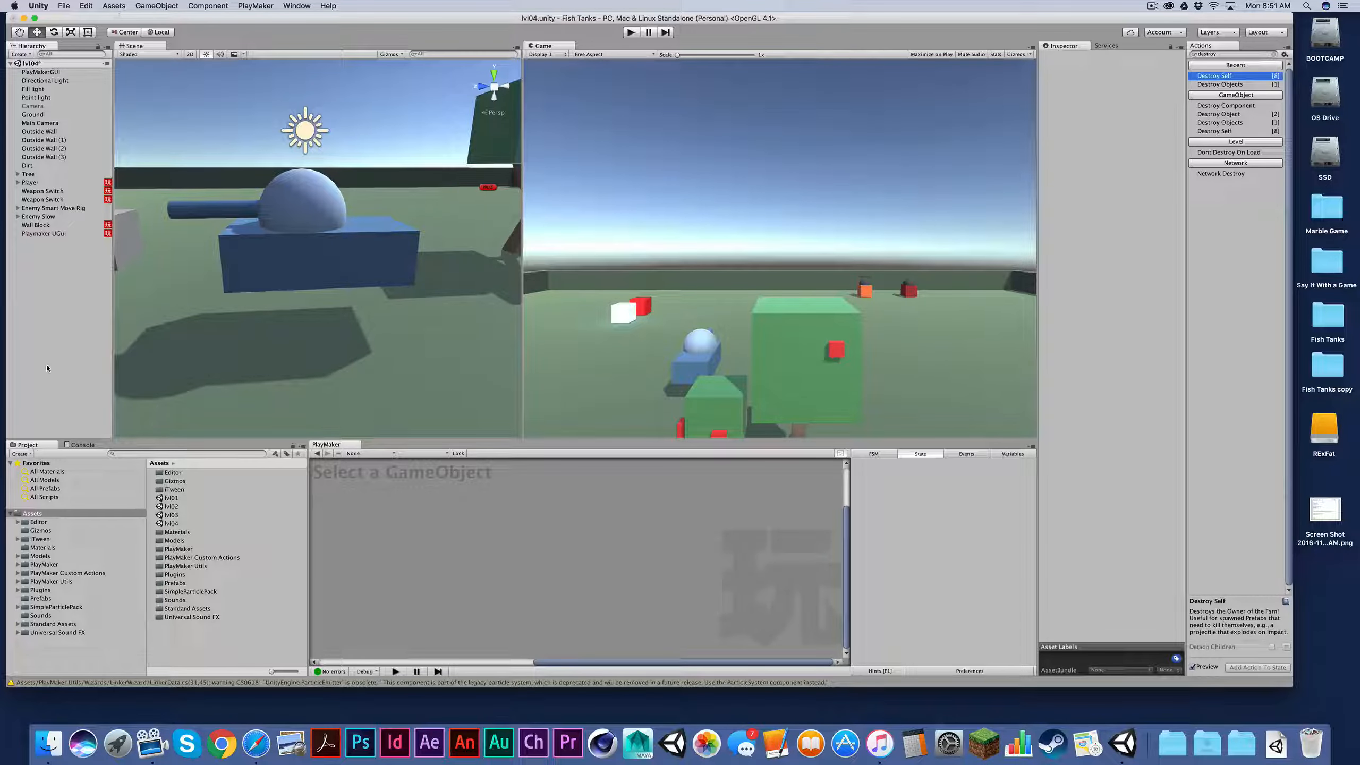
click(255, 6)
click(268, 16)
click(147, 7)
mouse_move(112, 6)
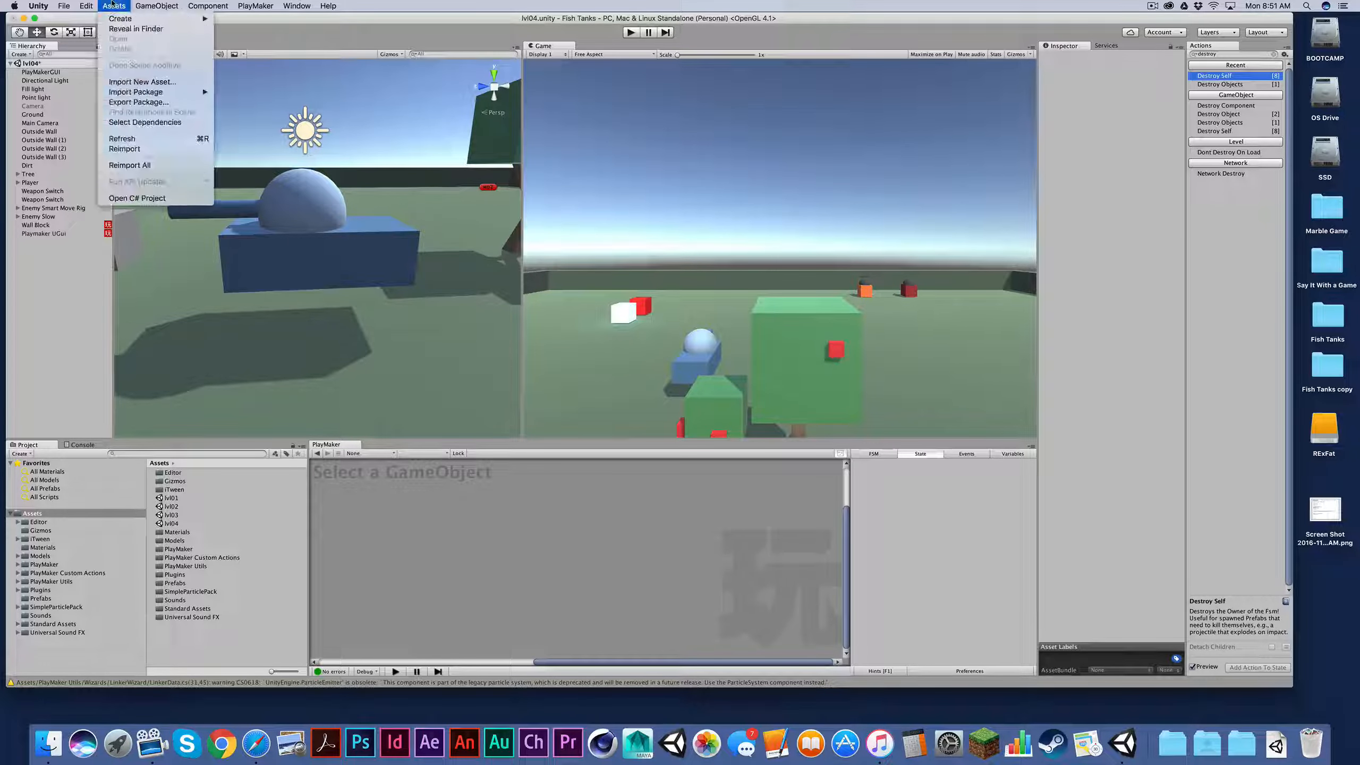
mouse_move(125, 94)
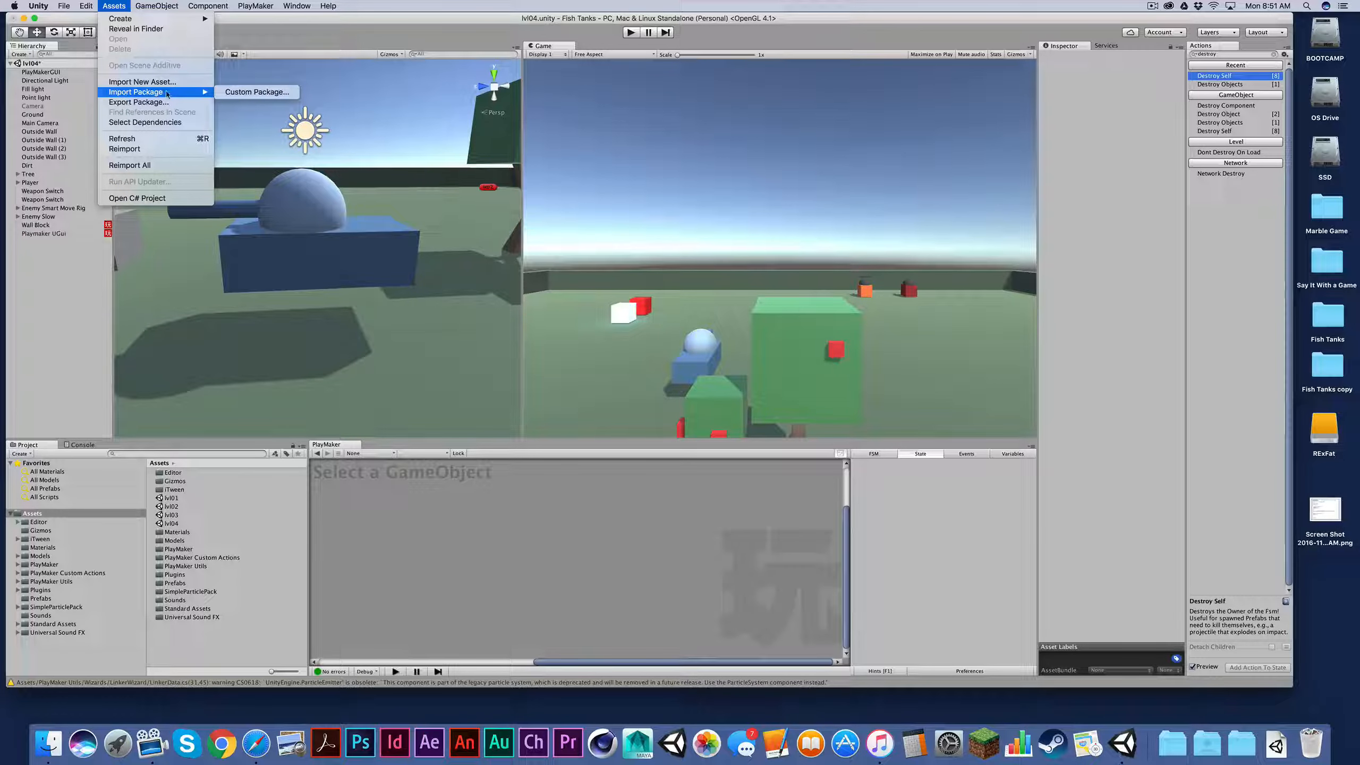
click(234, 91)
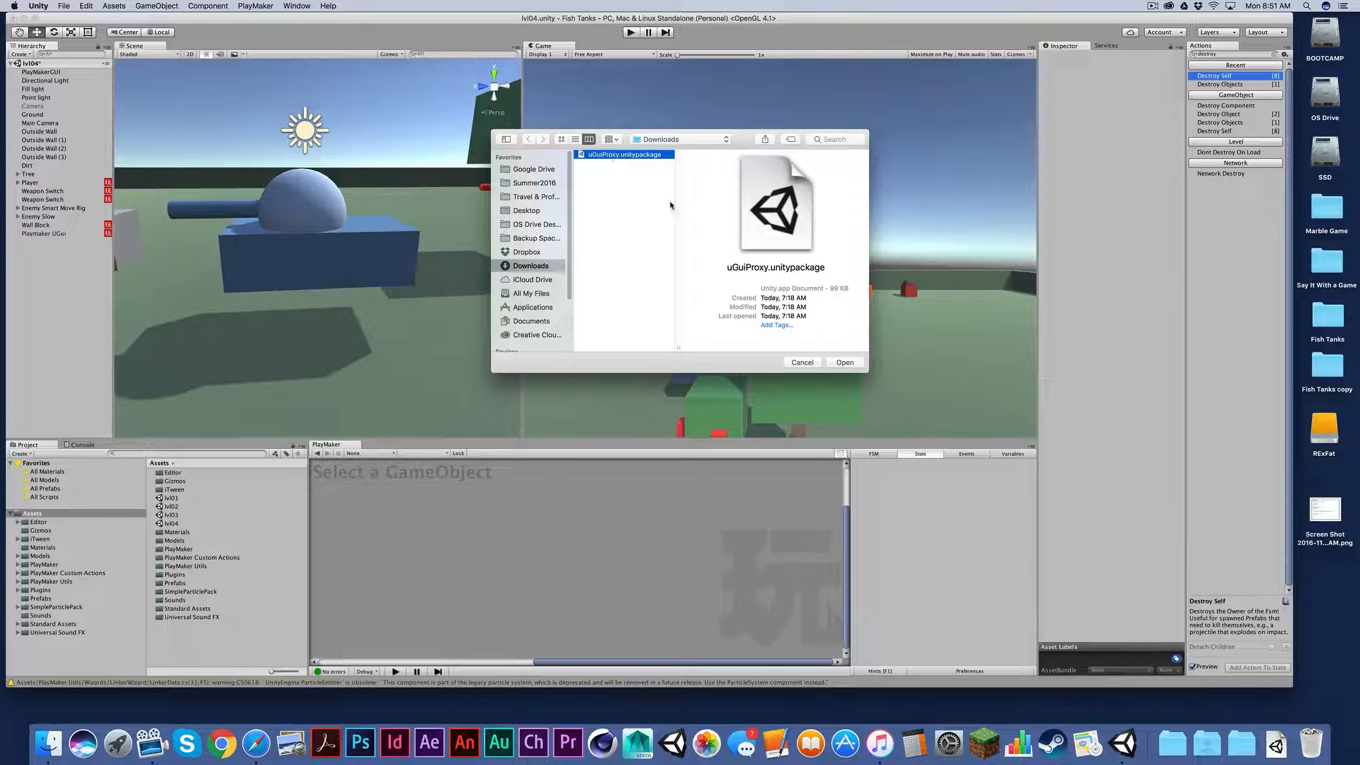
click(841, 362)
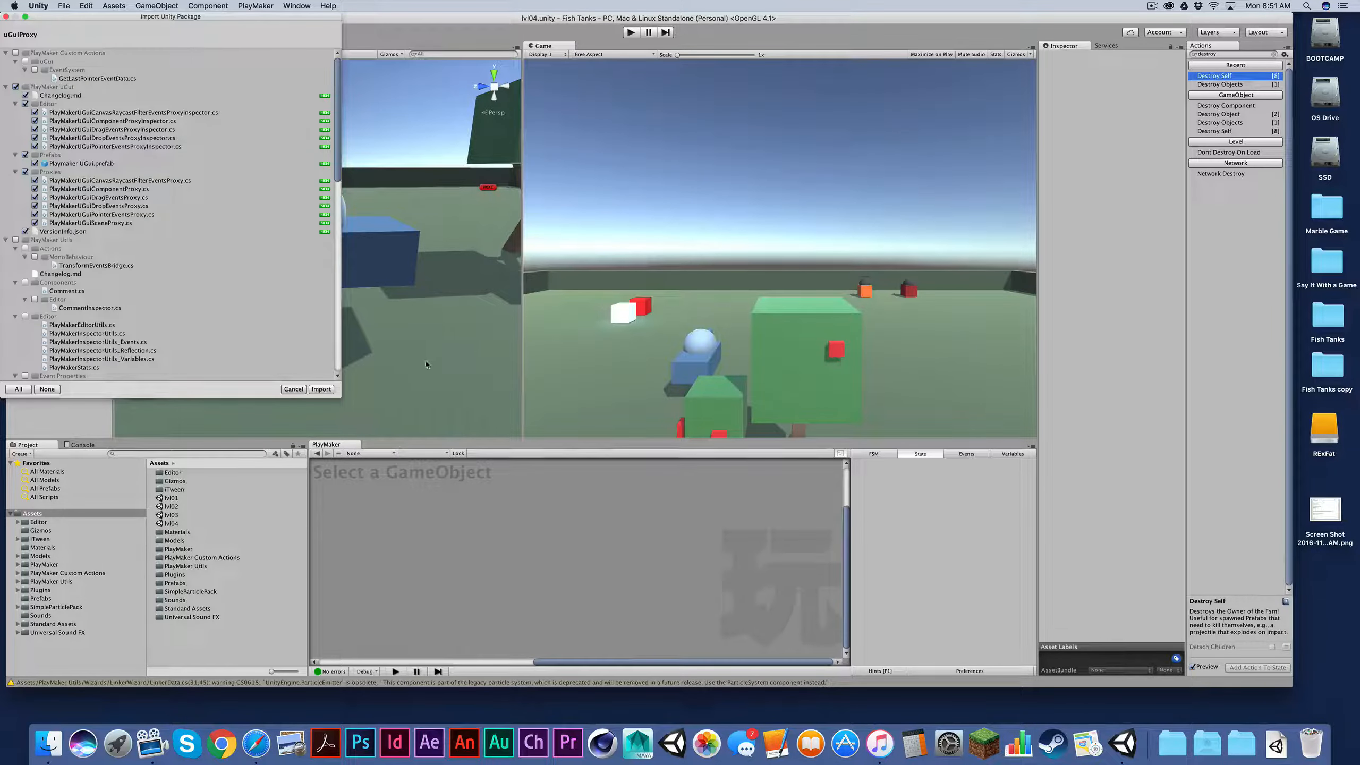
click(320, 389)
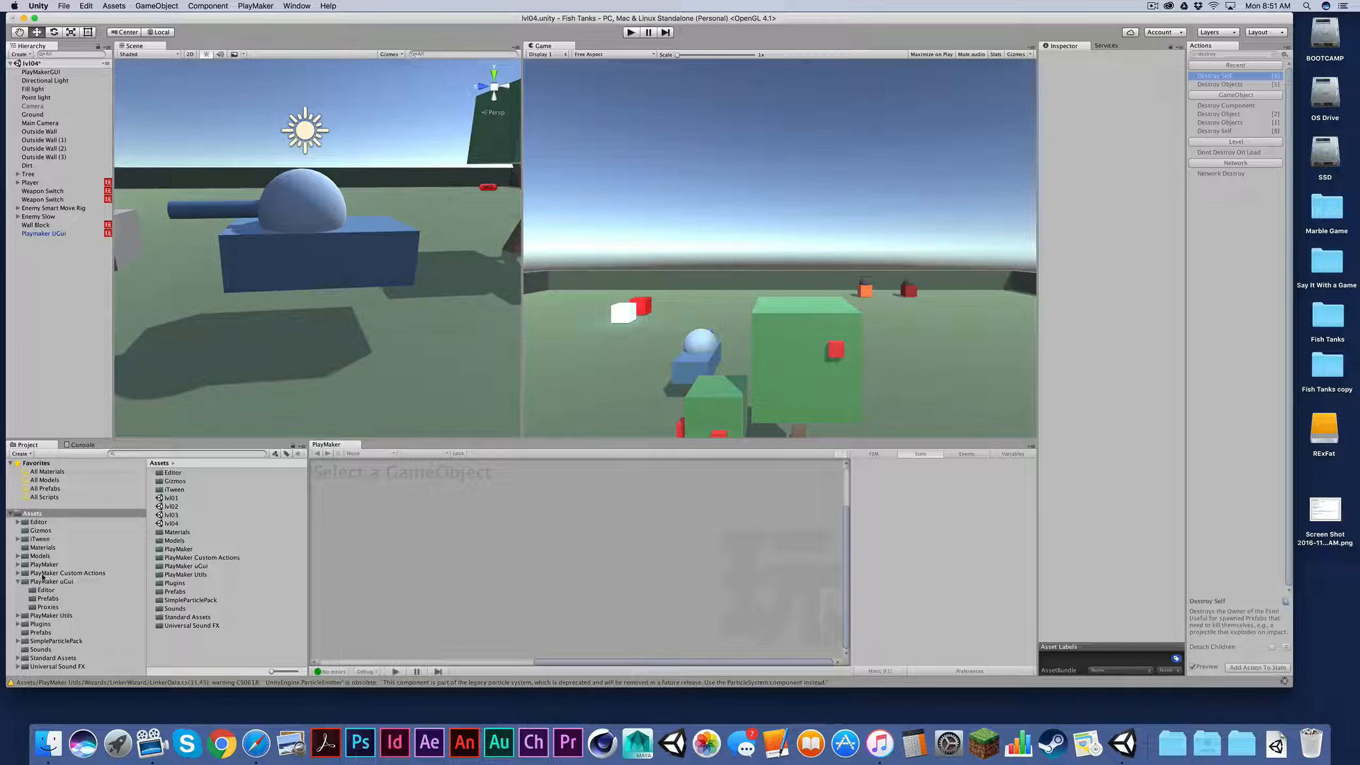
Place the Playmaker UGui prefab from PlayMaker uGui/Prefabs in the scene hierarchy, and delete that duplicate instance again
click(68, 583)
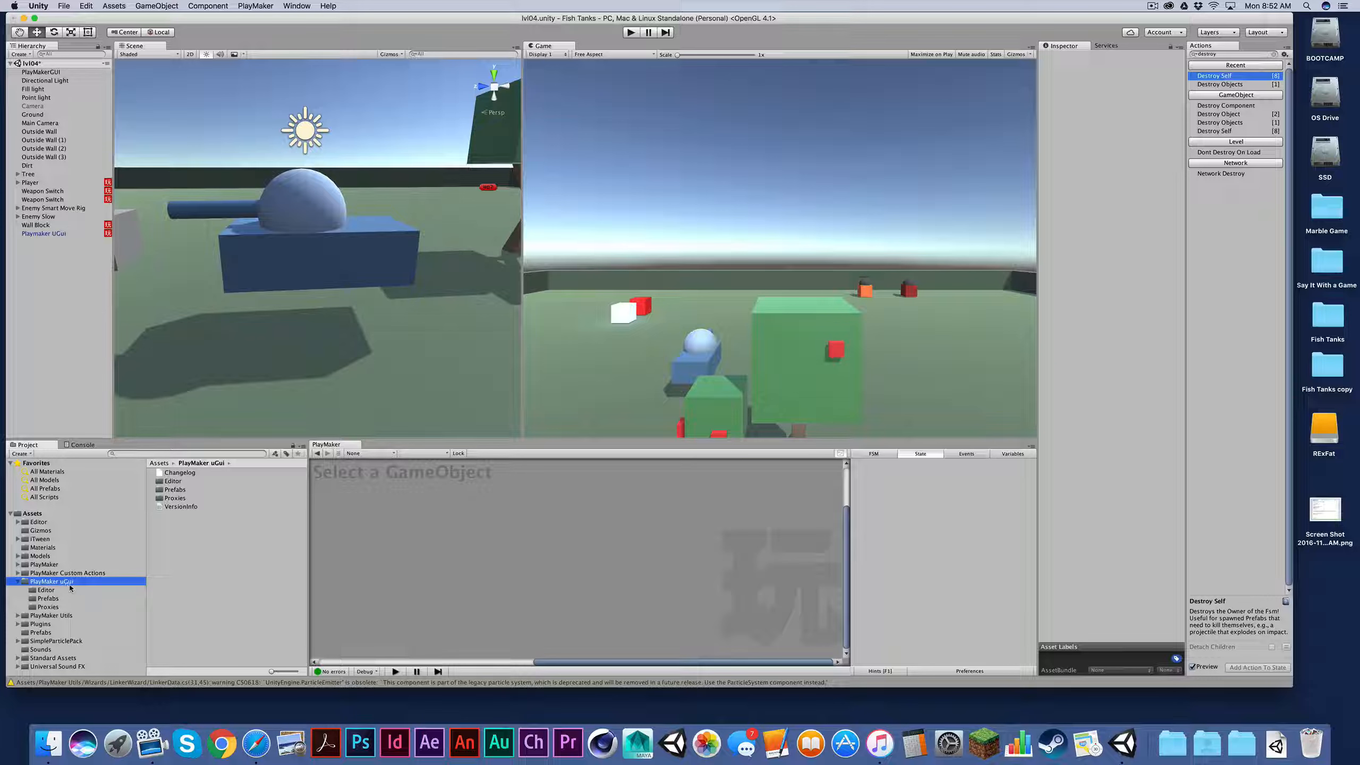
click(54, 598)
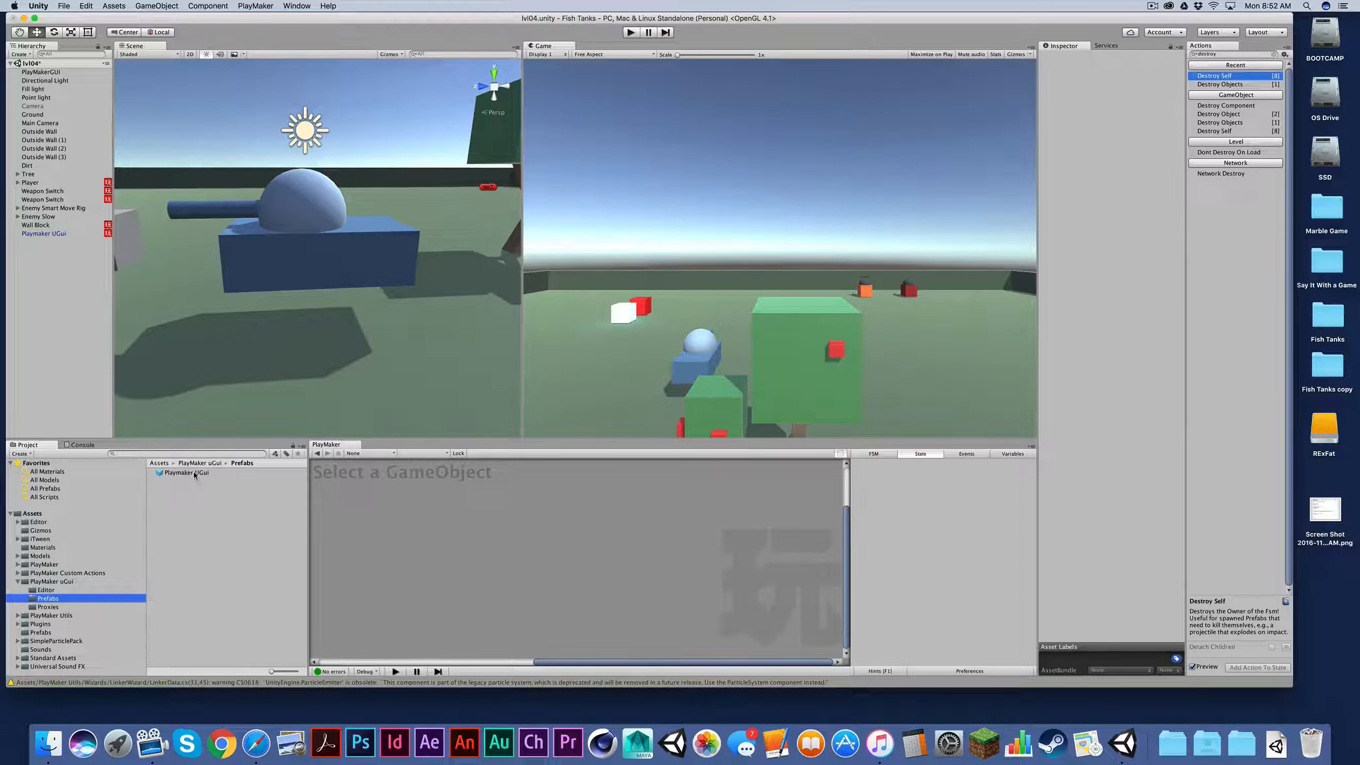
drag(174, 474, 47, 316)
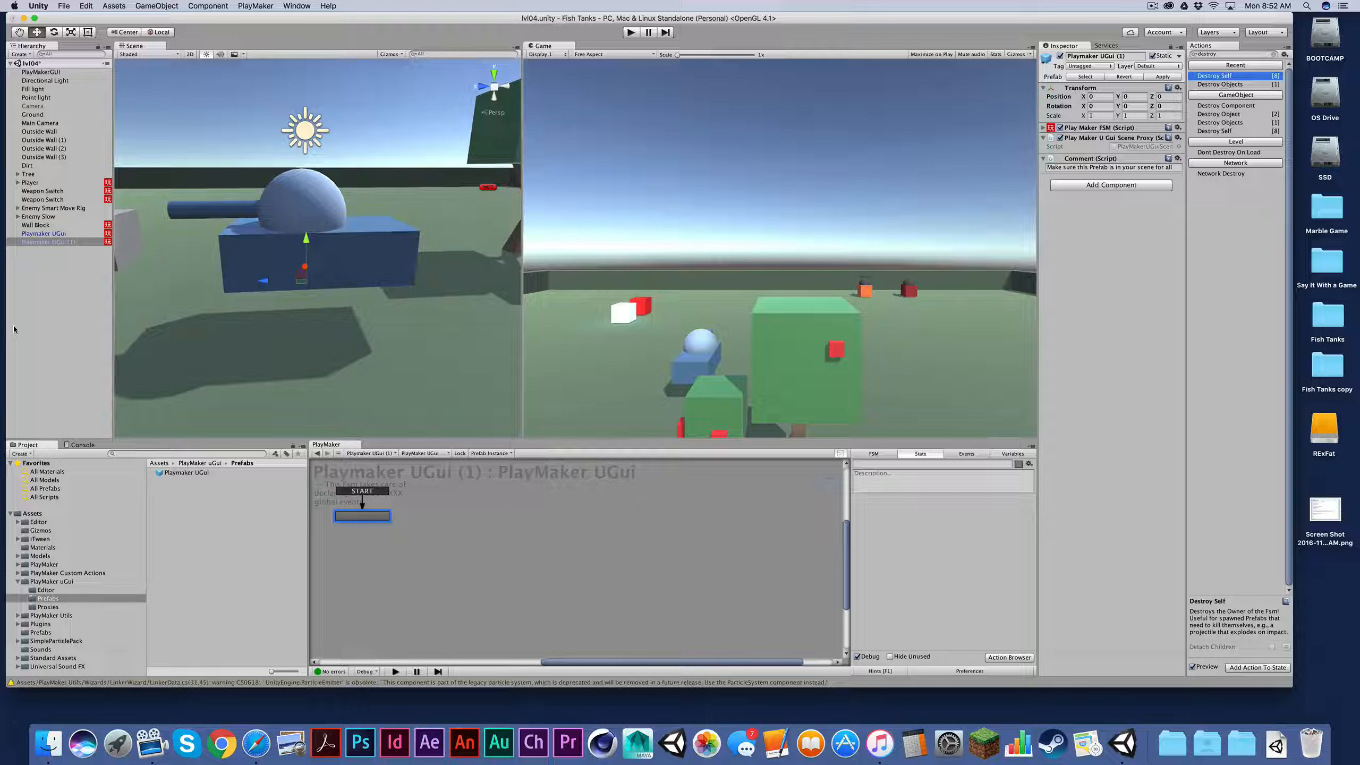
click(49, 243)
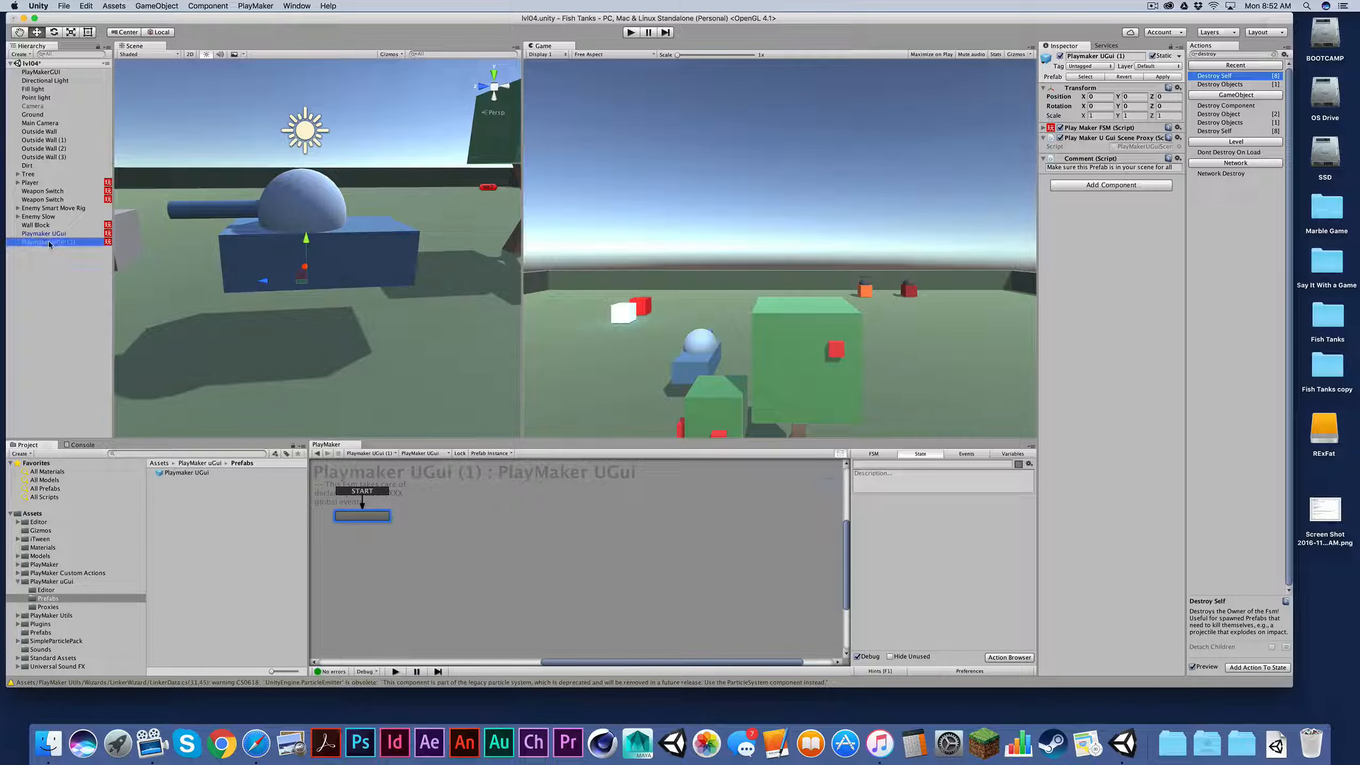
key(super+BackSpace)
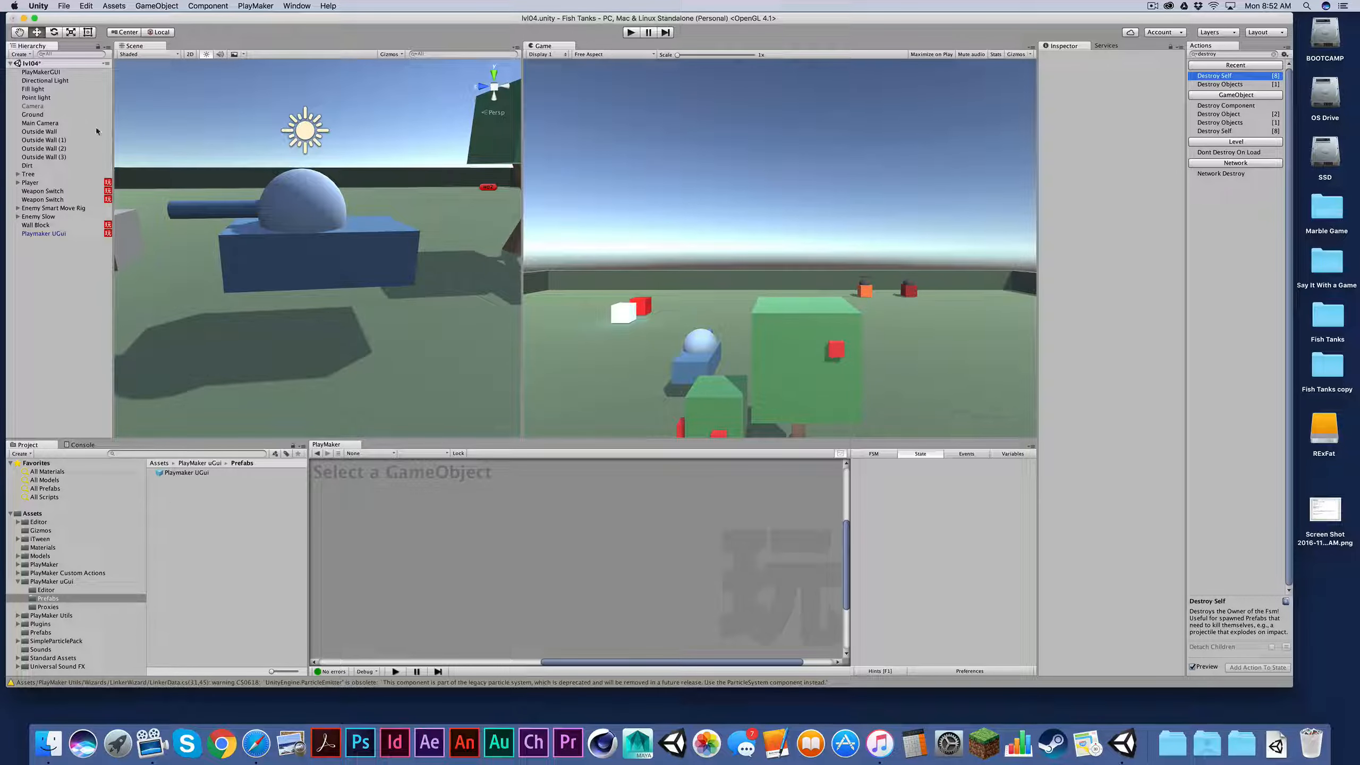
Create a UI Button in the scene and expand it in the hierarchy to select its Text child
click(150, 4)
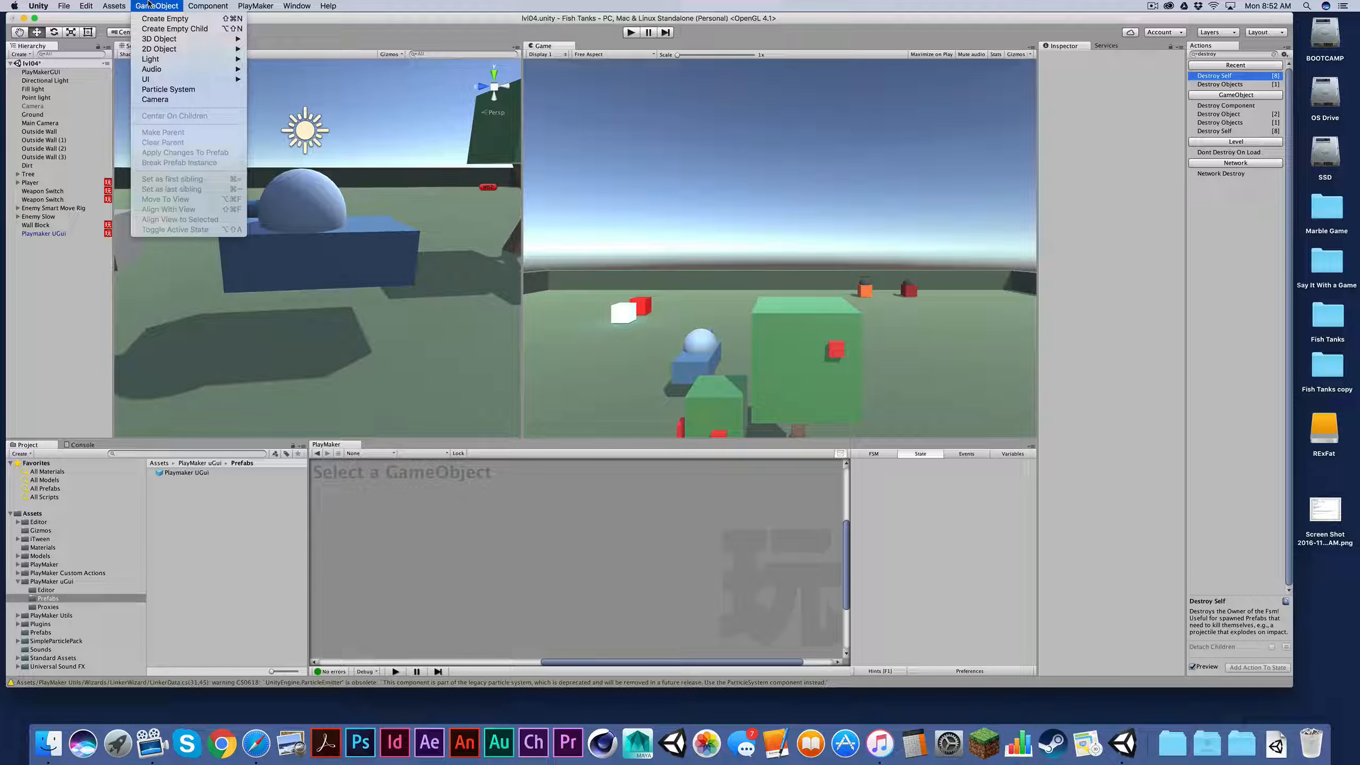
mouse_move(159, 82)
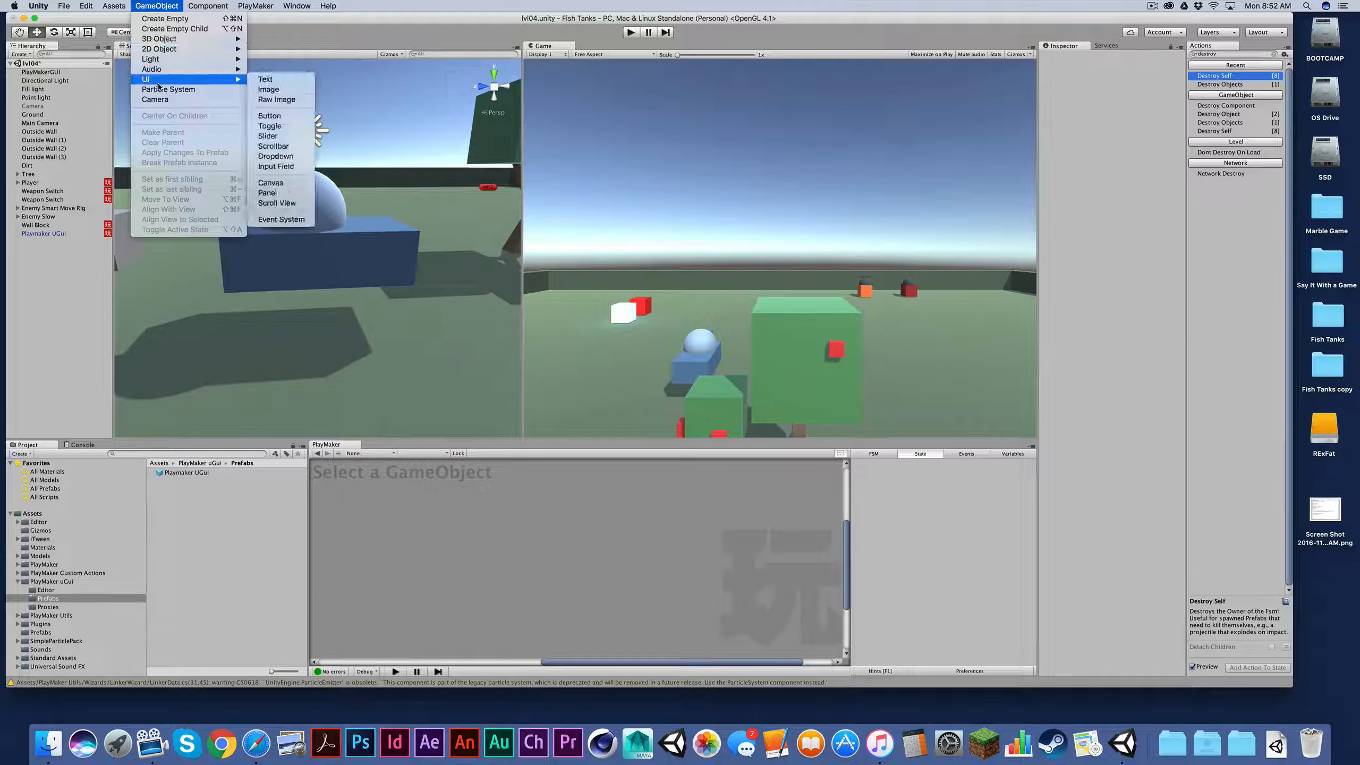
click(278, 117)
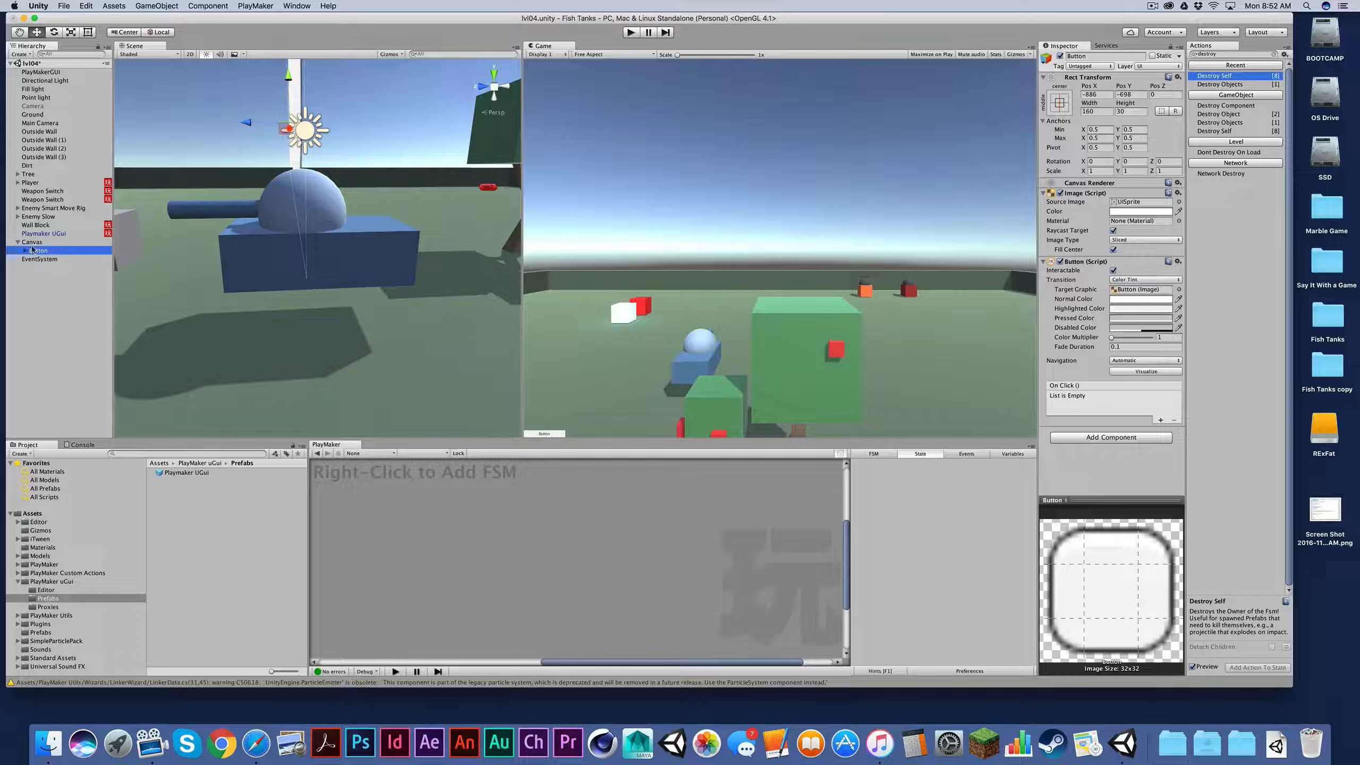
click(33, 244)
click(37, 251)
click(26, 251)
click(43, 260)
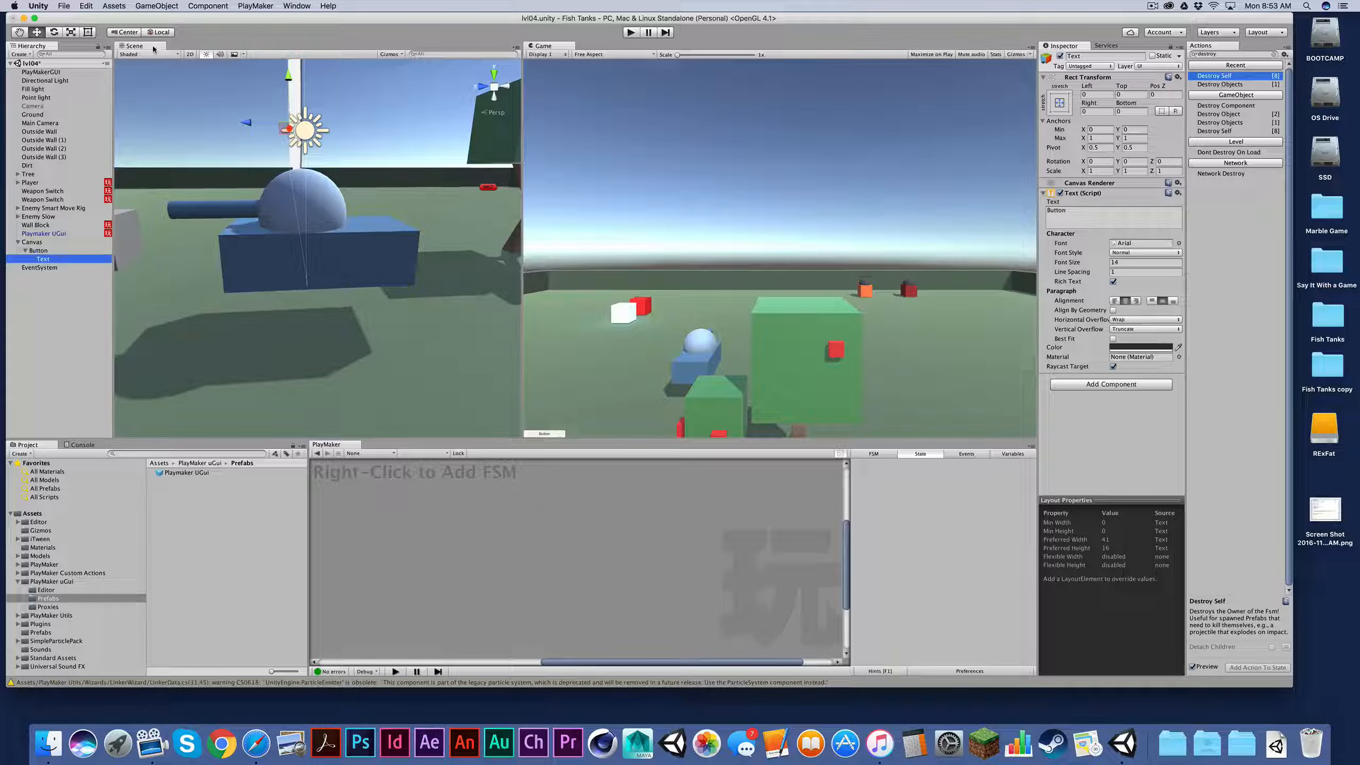
Rearrange the Scene and Game views side by side, giving the Game view the larger share of the width
drag(549, 48, 330, 68)
click(134, 46)
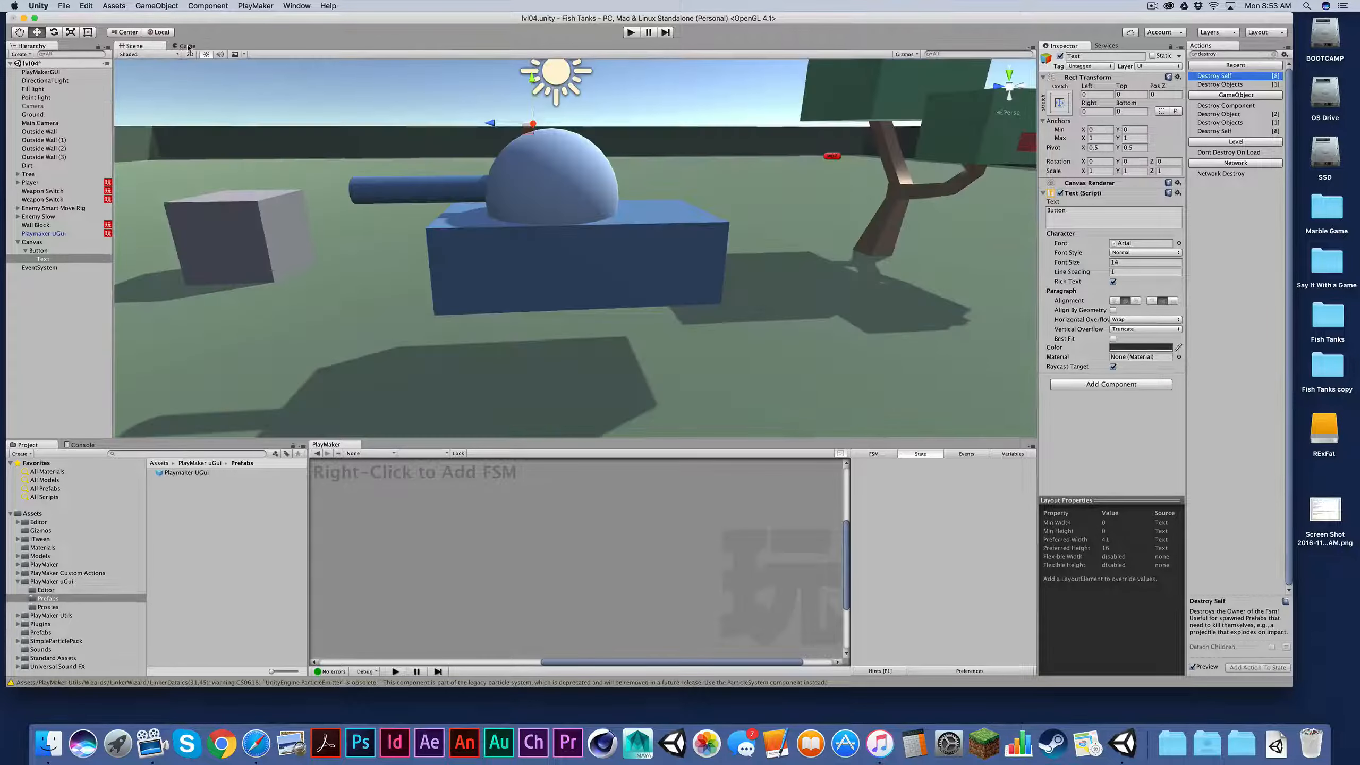
drag(187, 46, 977, 204)
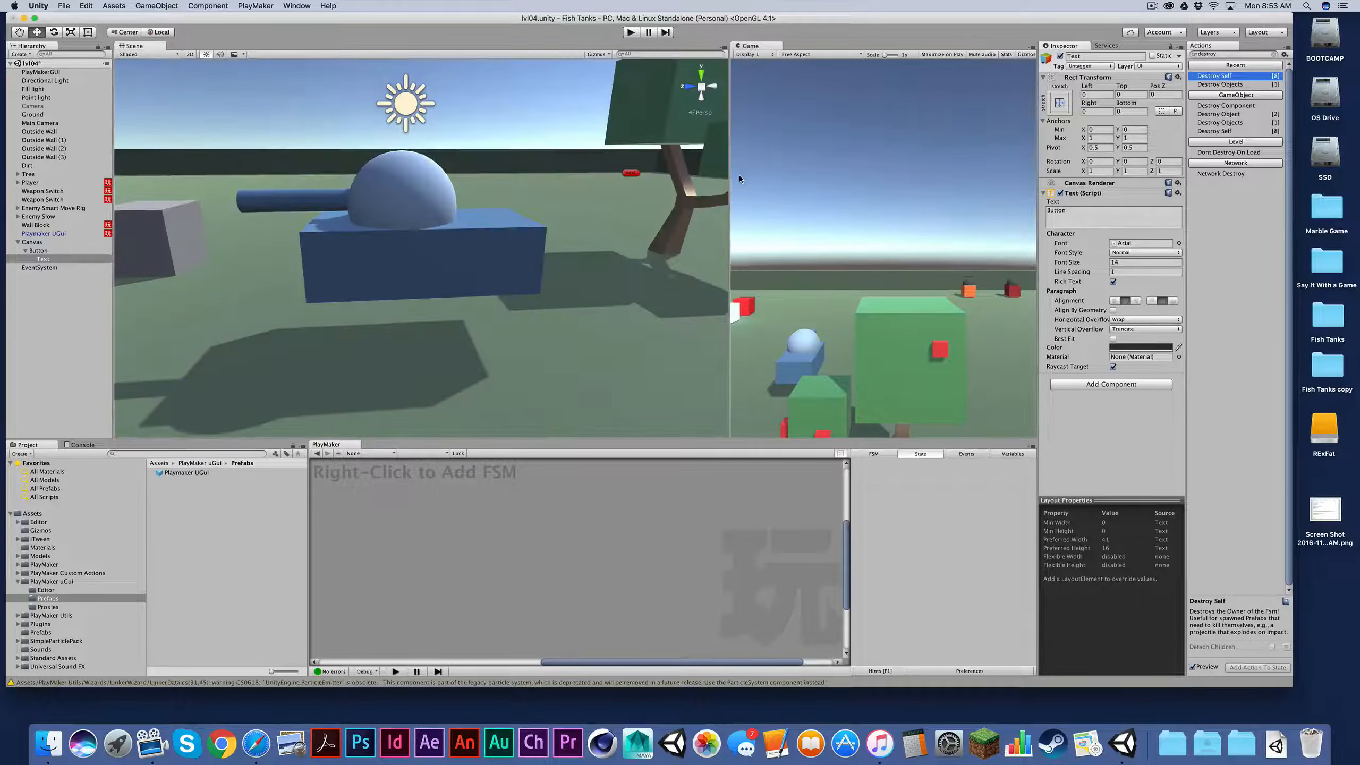
drag(634, 208, 417, 215)
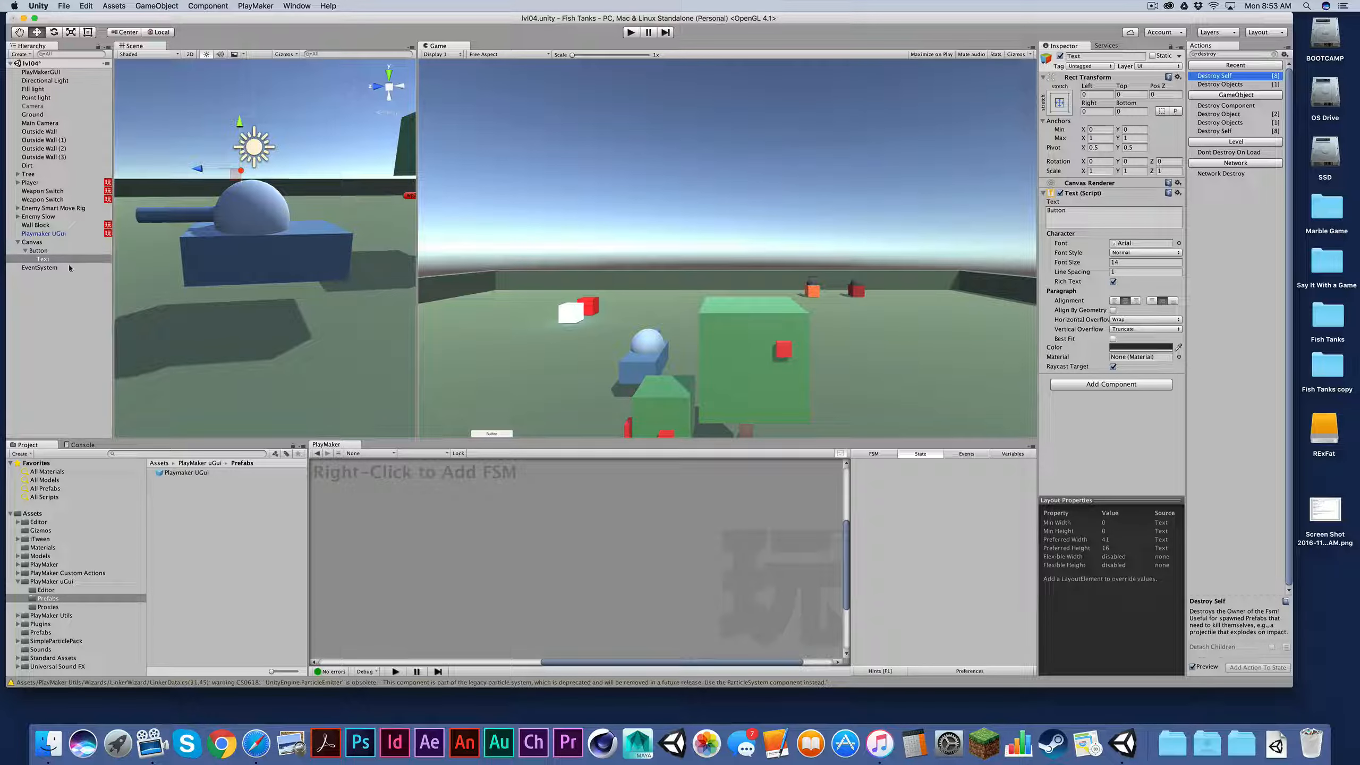
Anchor the Button to the middle center of the canvas, also setting its pivot and position
click(39, 251)
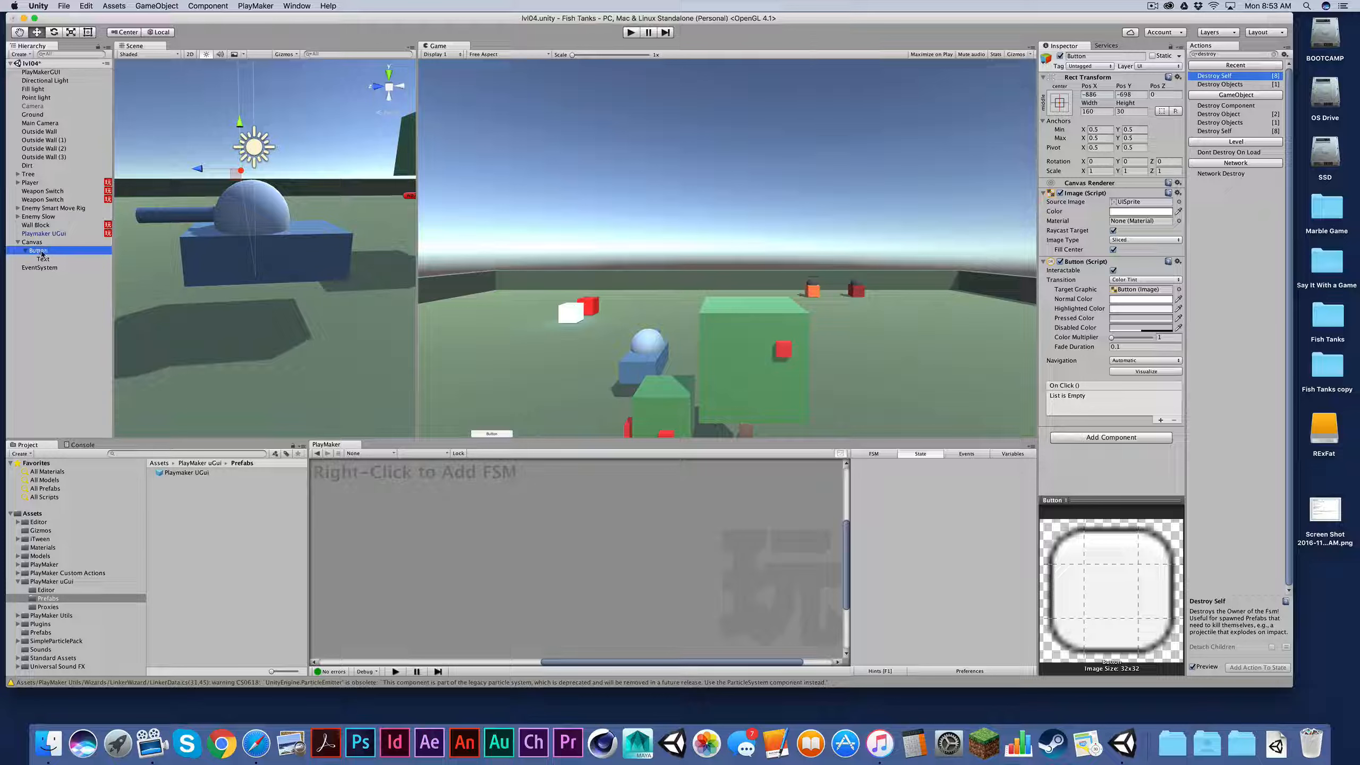
click(1059, 101)
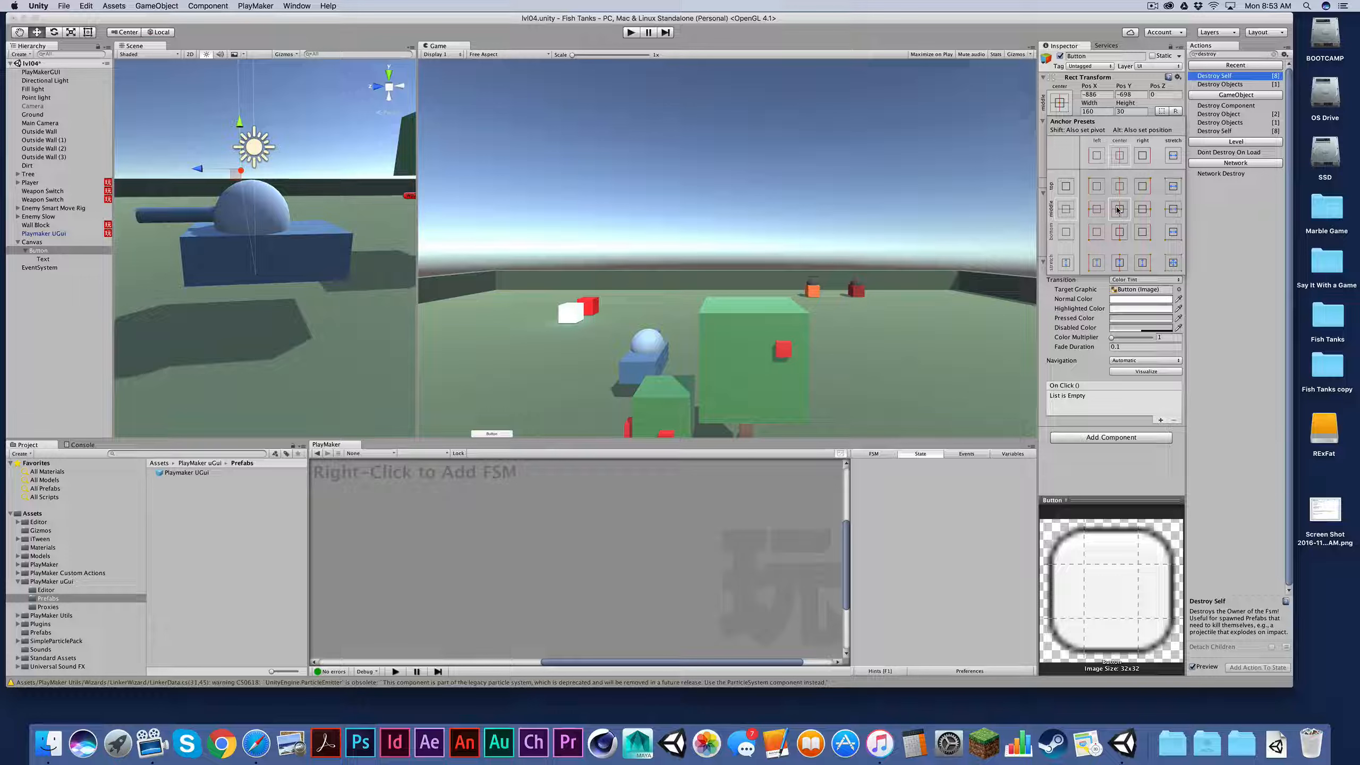
key(shift)
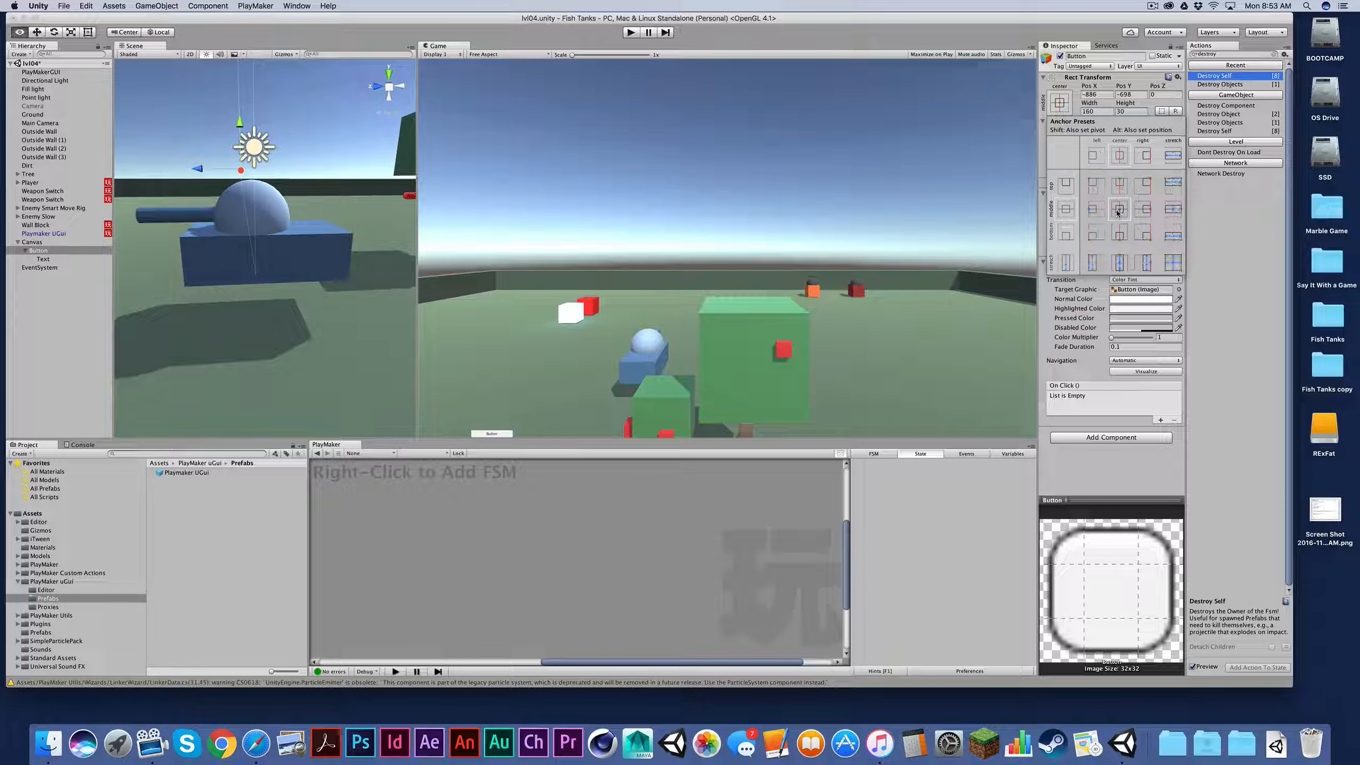
alt+shift+click(1118, 209)
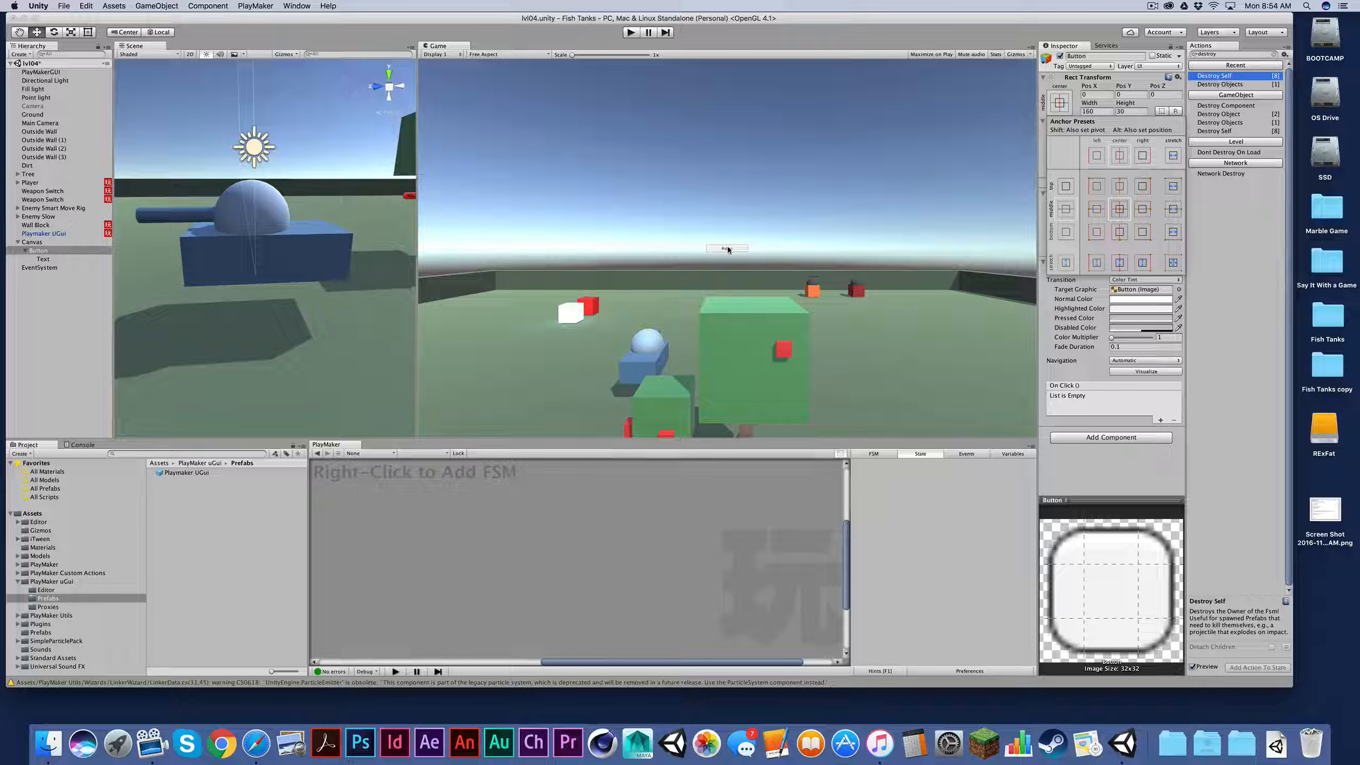
Change the label in the Button's Text child to "Play"
click(38, 259)
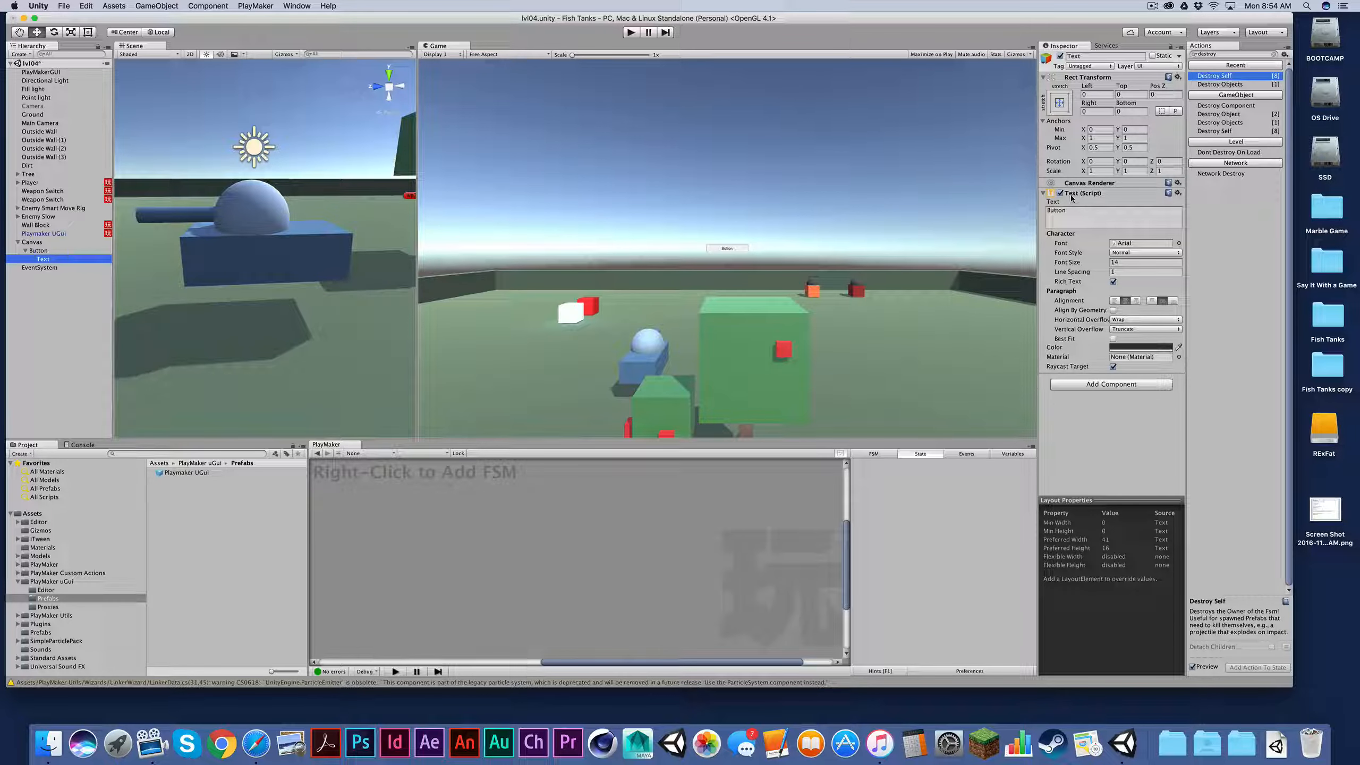
click(1068, 212)
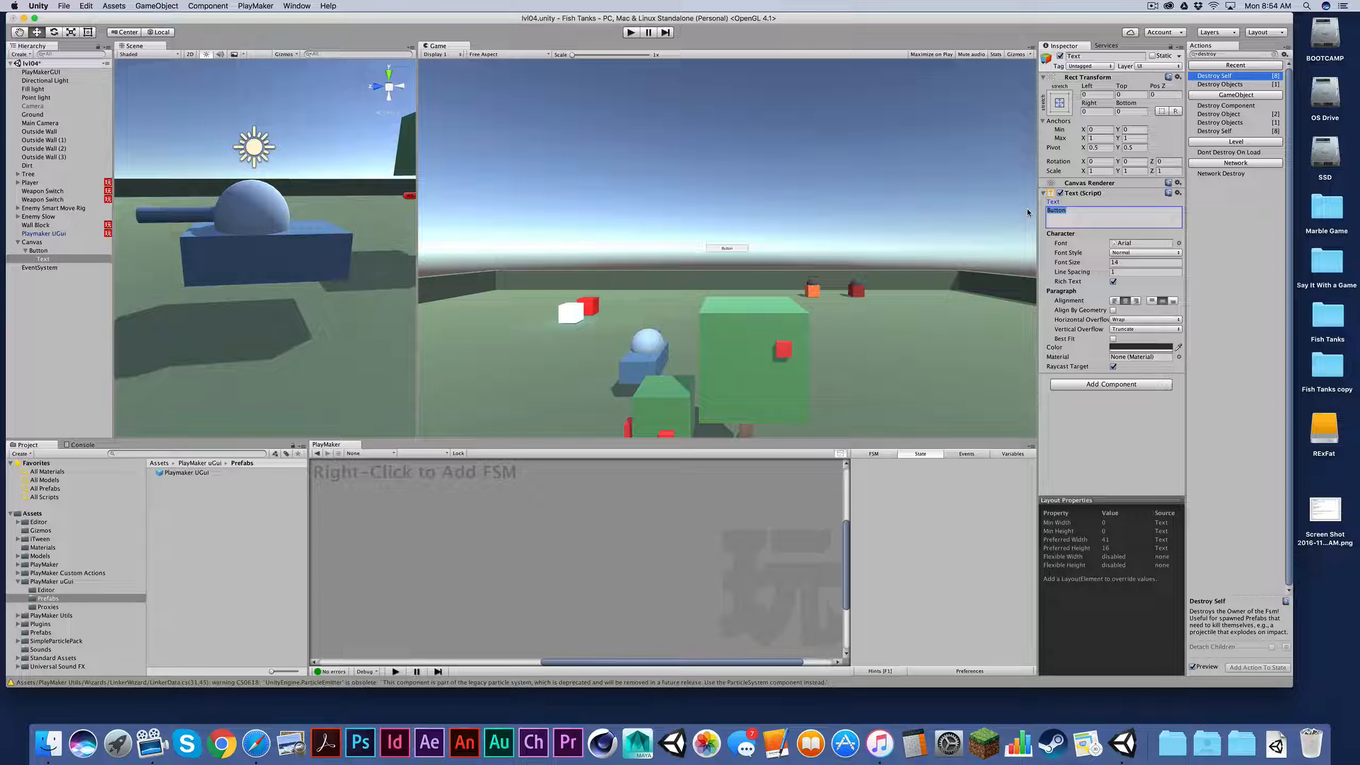
text(Play)
key(BackSpace)
Add the Play Maker U Gui Component Proxy component to the Button and bring its event settings into view
click(39, 251)
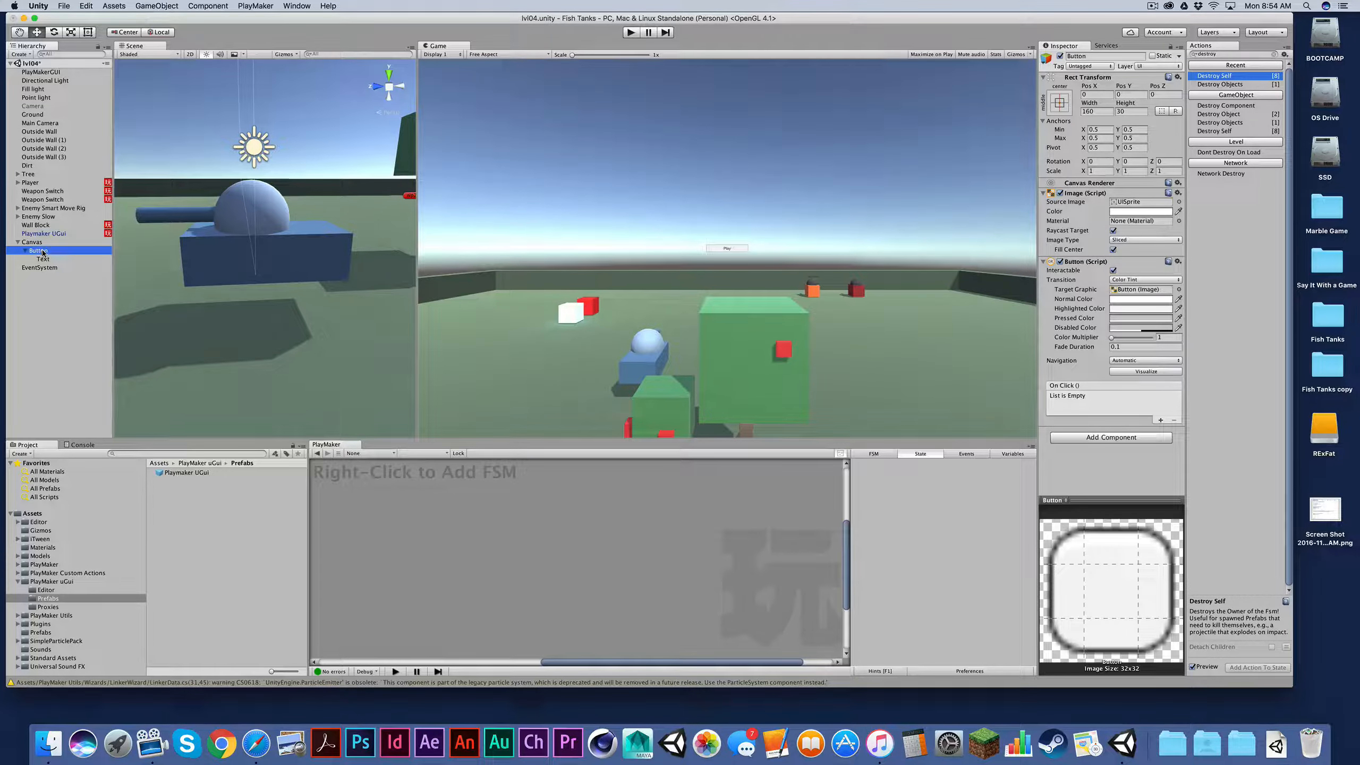
click(1109, 438)
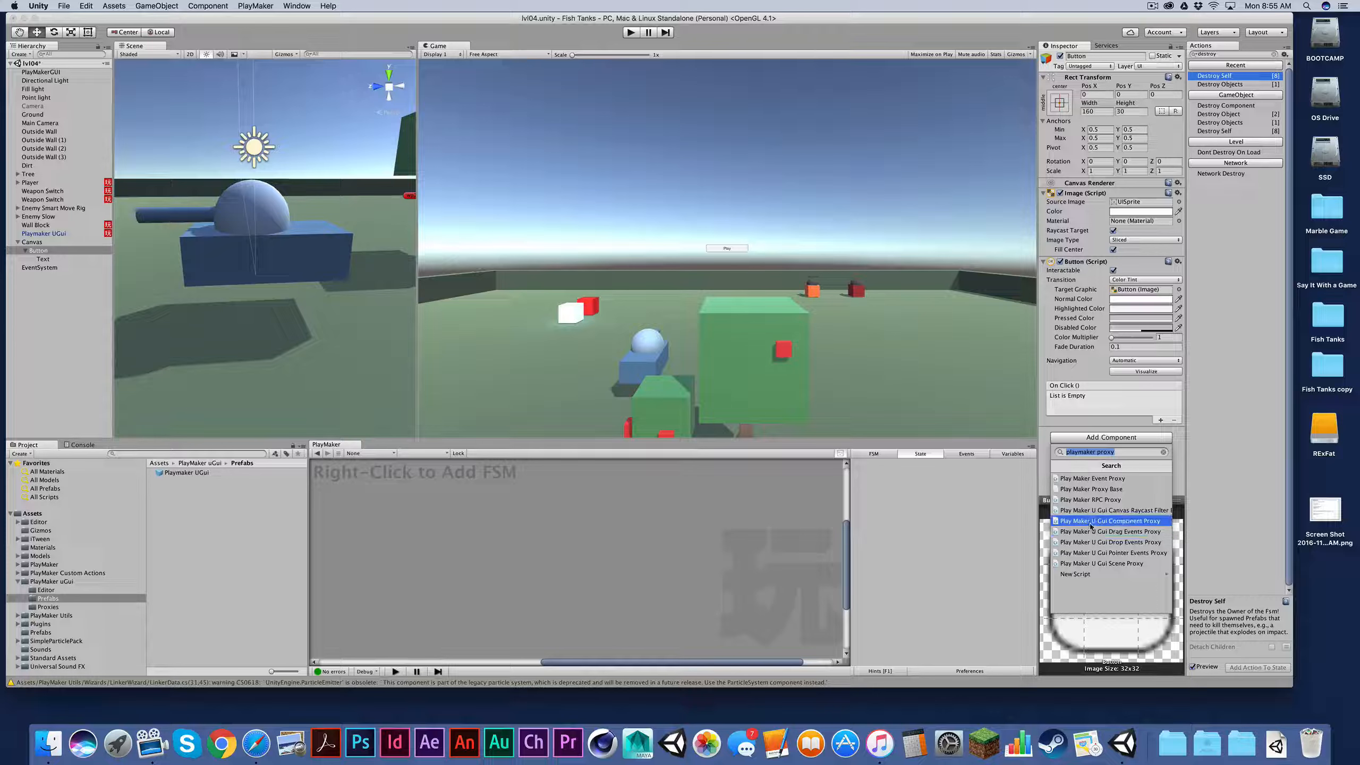
click(1131, 522)
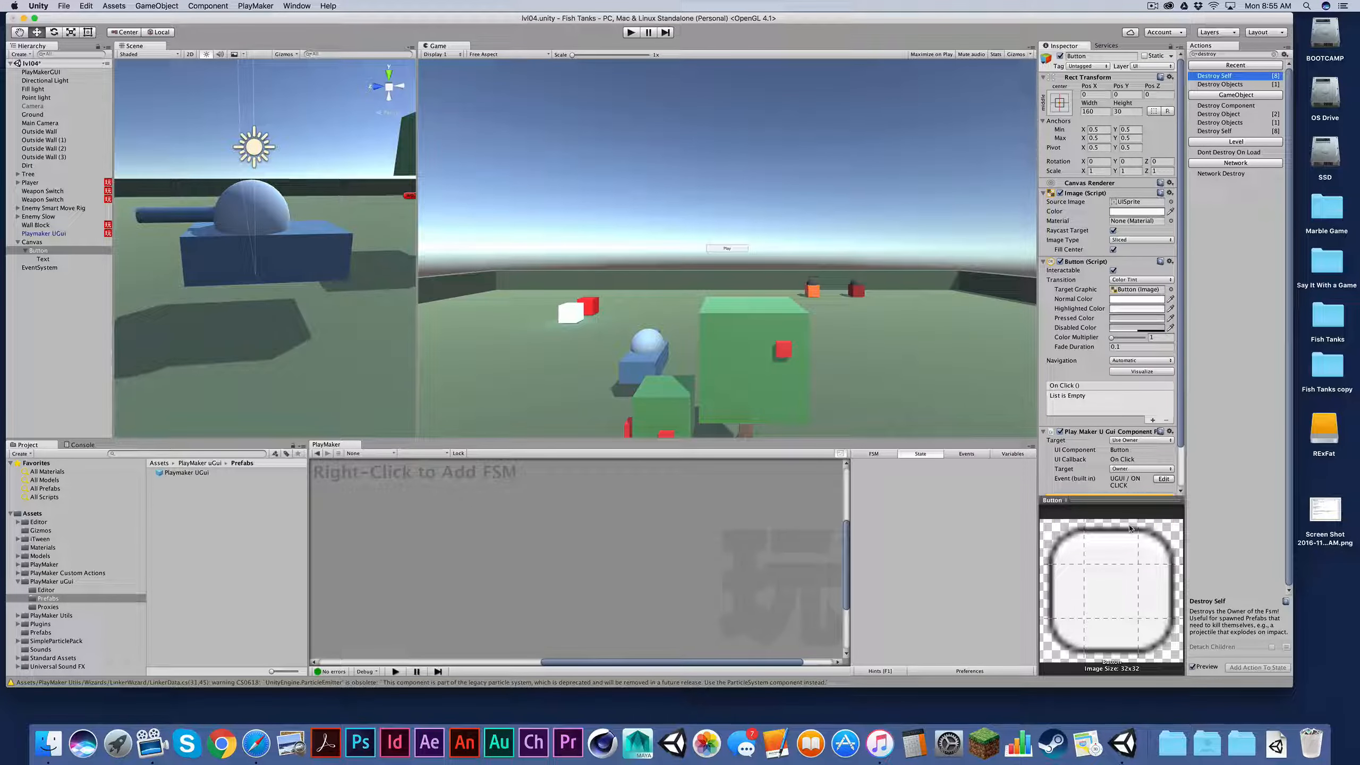
drag(1184, 444, 1176, 437)
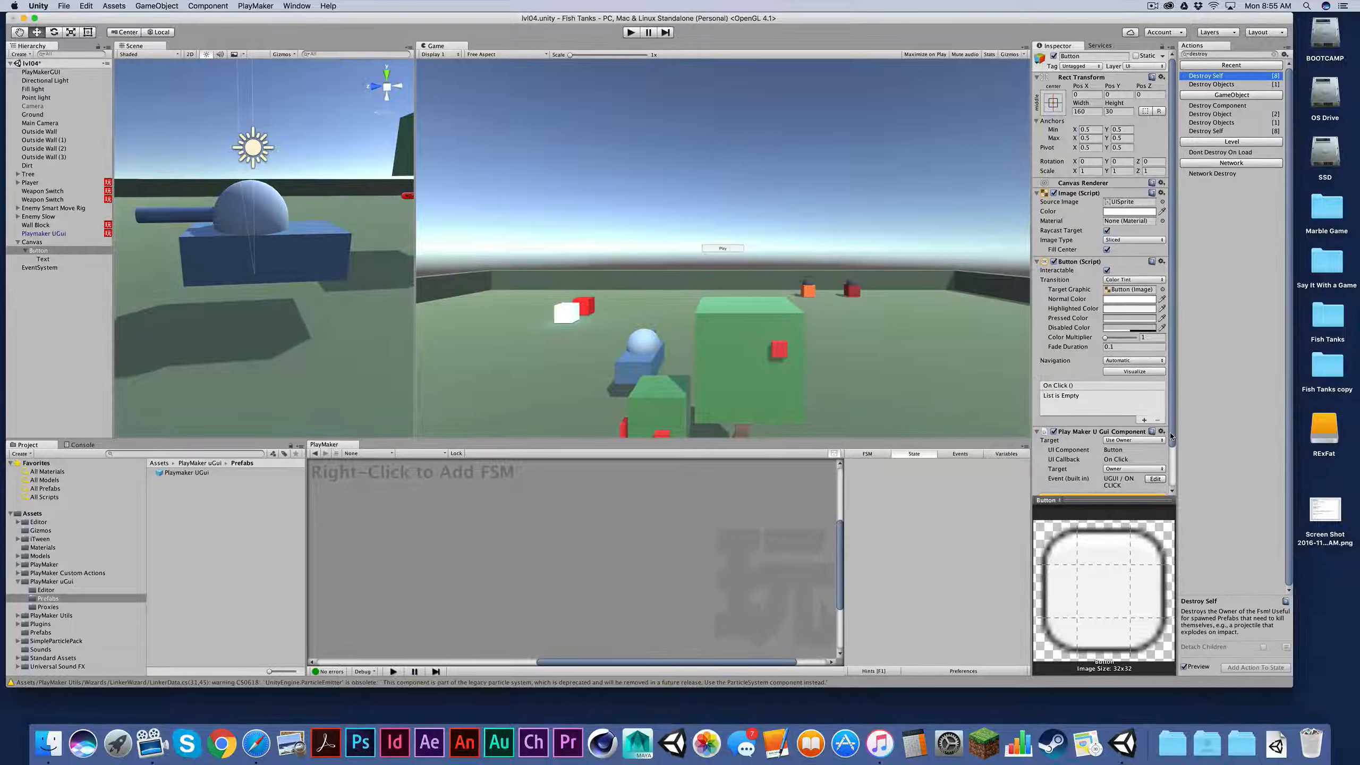
scroll(1110, 451, down, 2)
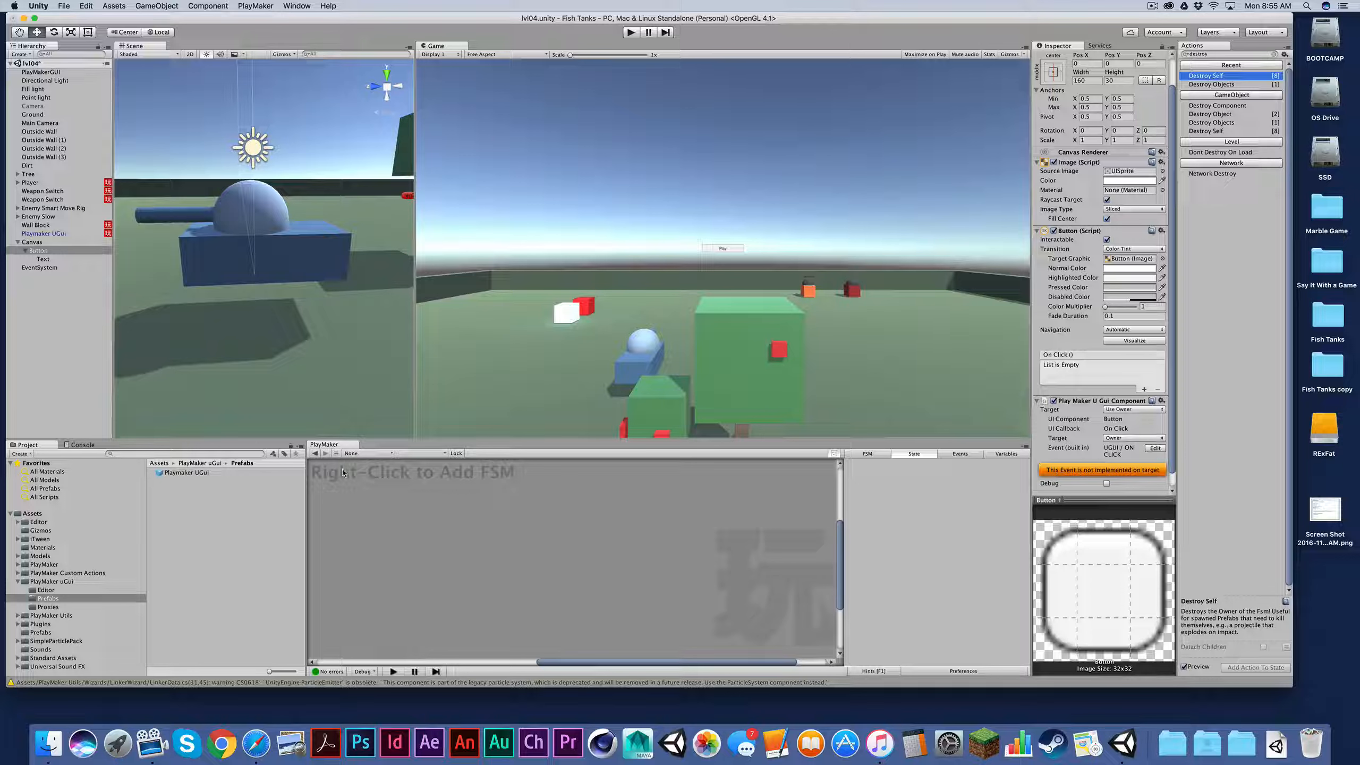
Add a PlayMaker FSM to the Button and move State 1 toward the middle of the graph
right_click(505, 522)
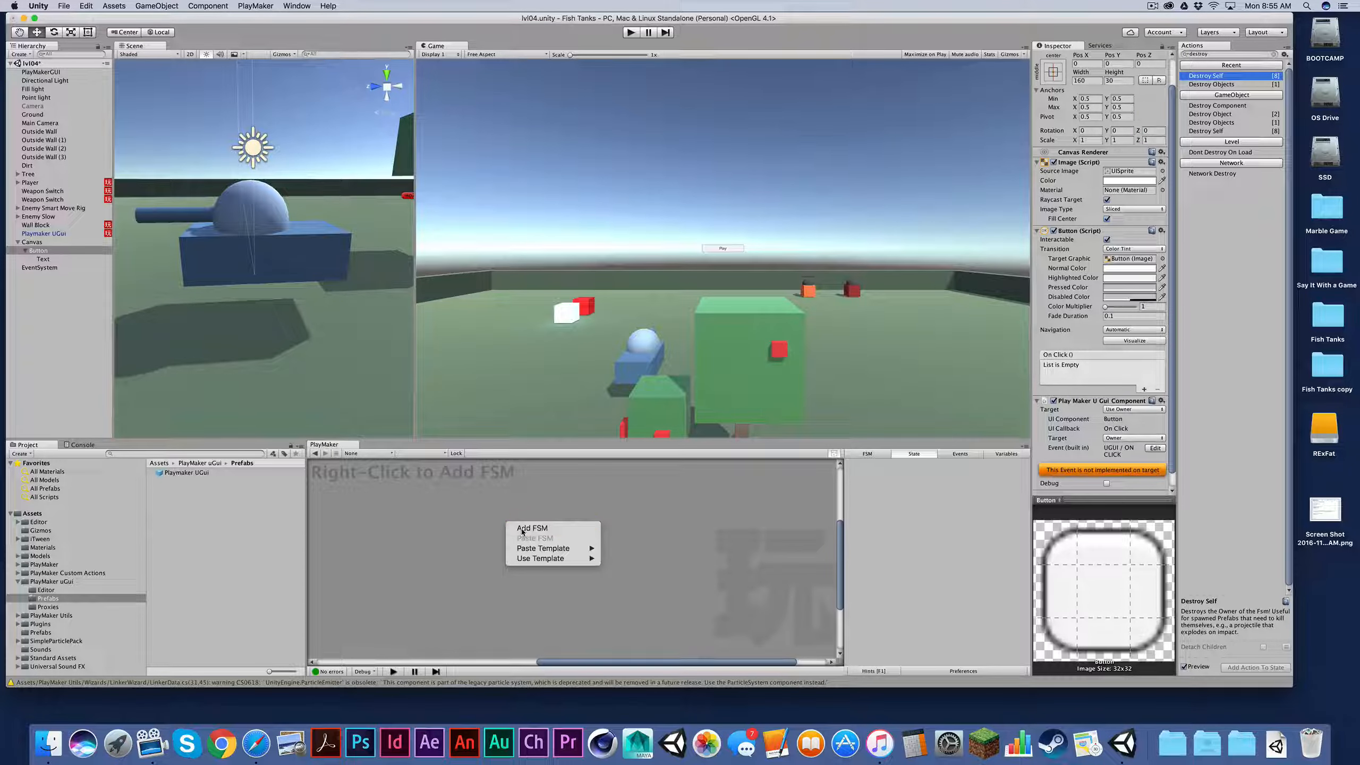
click(522, 527)
drag(369, 521, 501, 530)
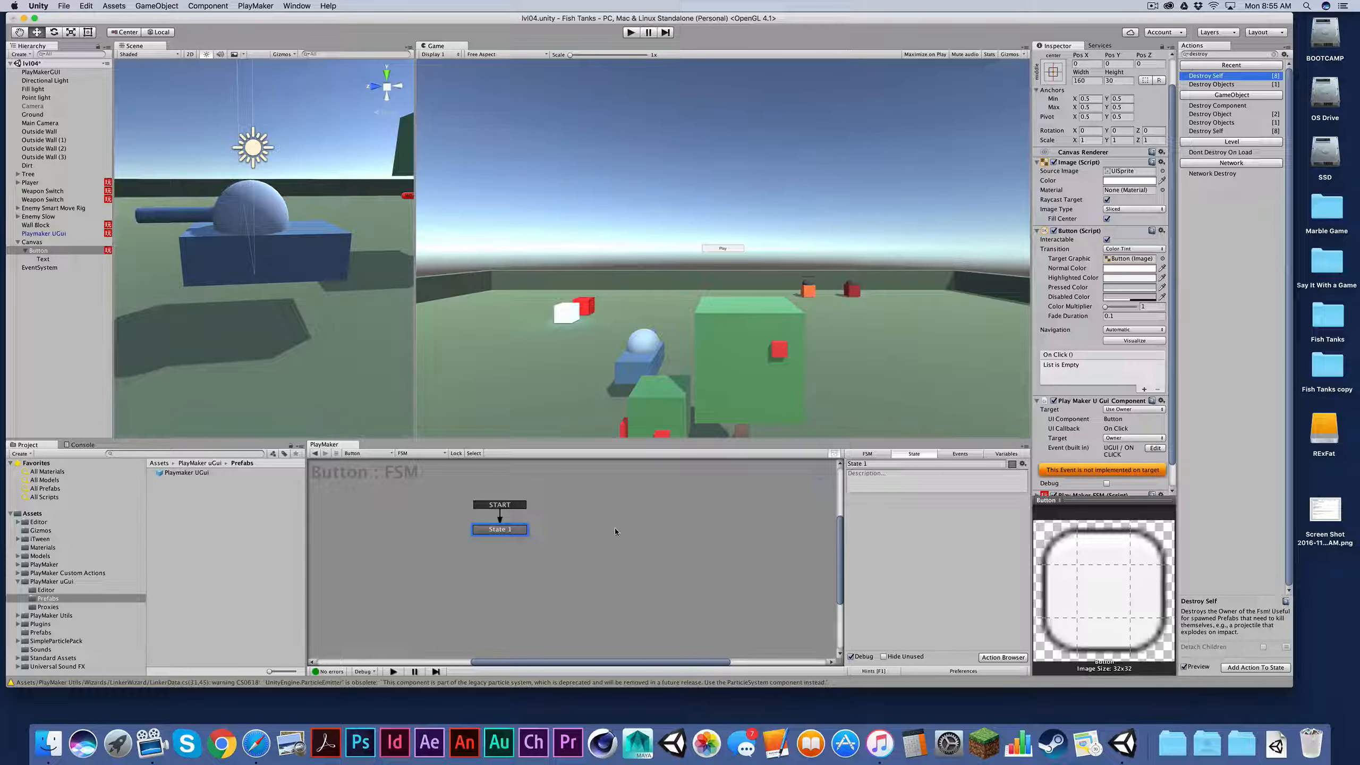
Add a transition to State 1 that uses the custom event UGUI / ON CLICK
right_click(499, 530)
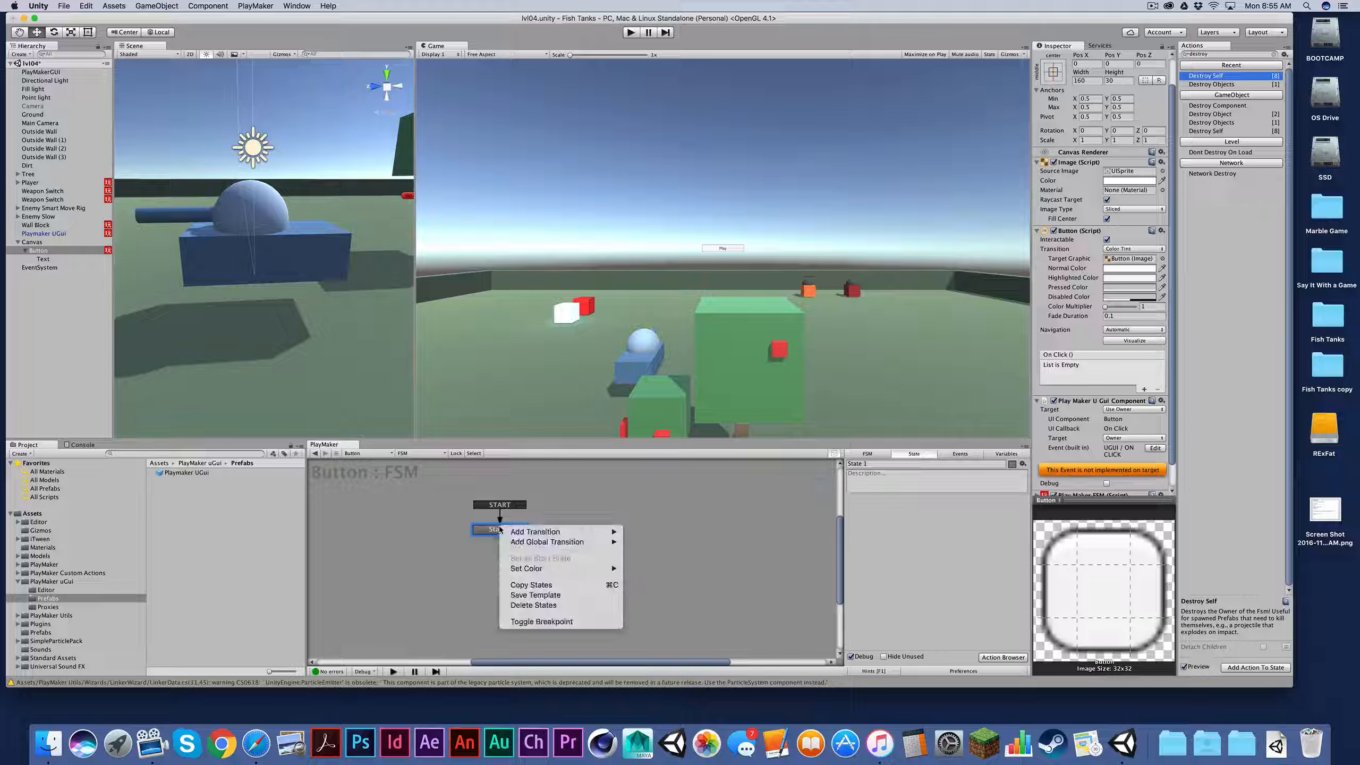
mouse_move(533, 531)
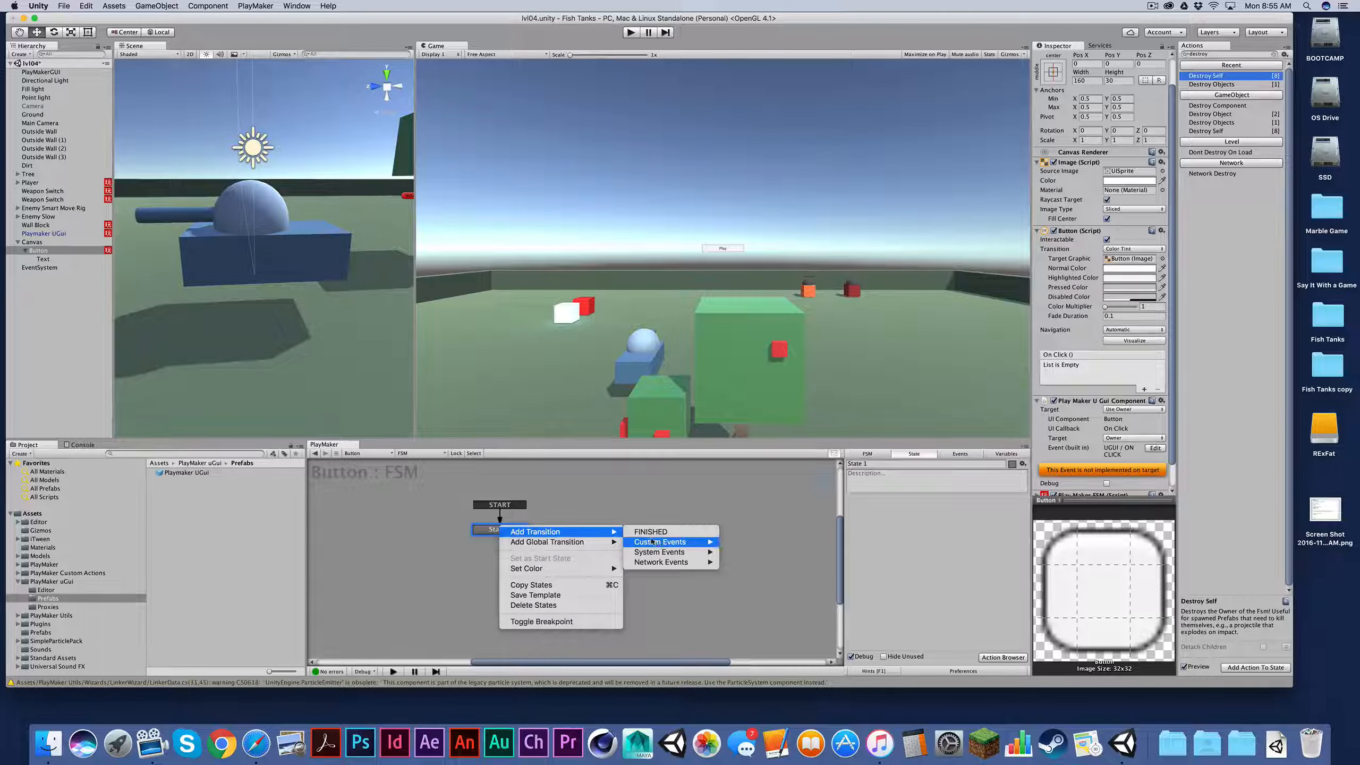
mouse_move(658, 544)
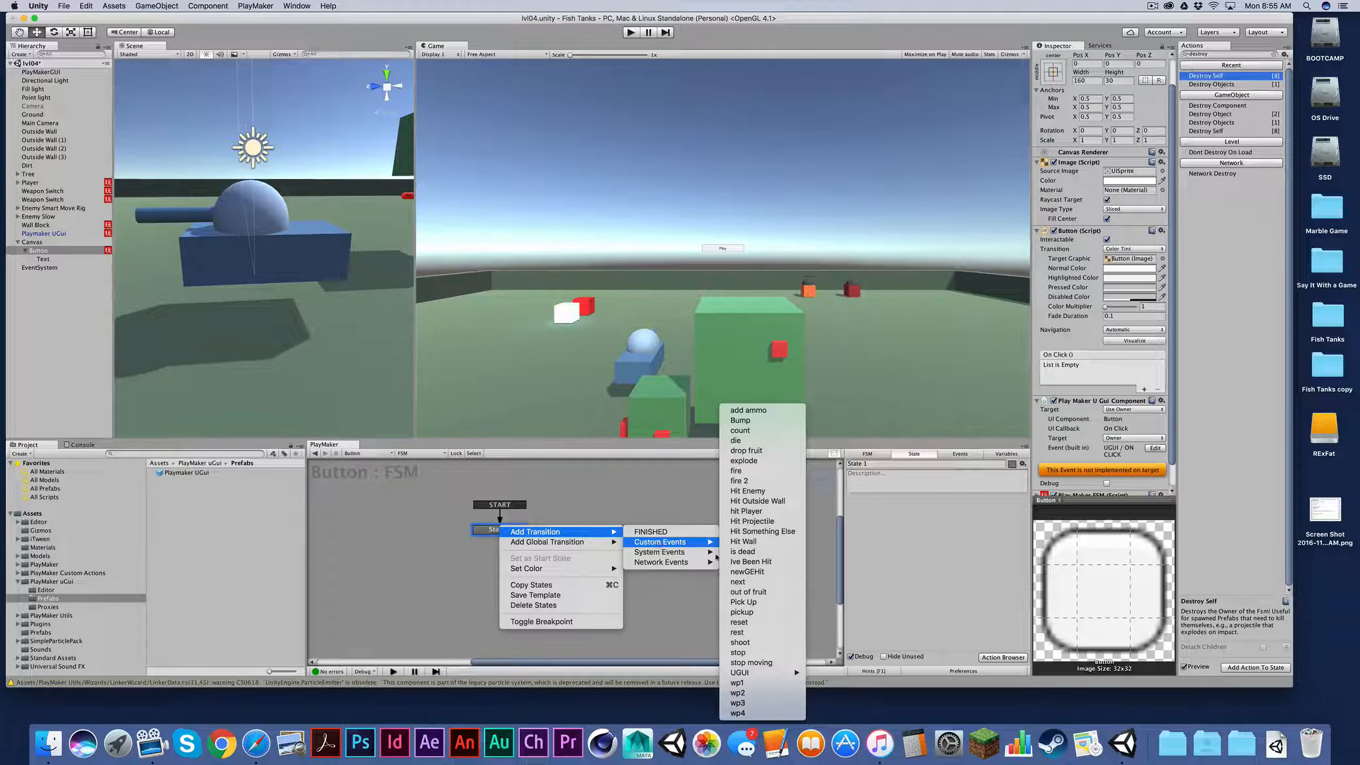
mouse_move(749, 673)
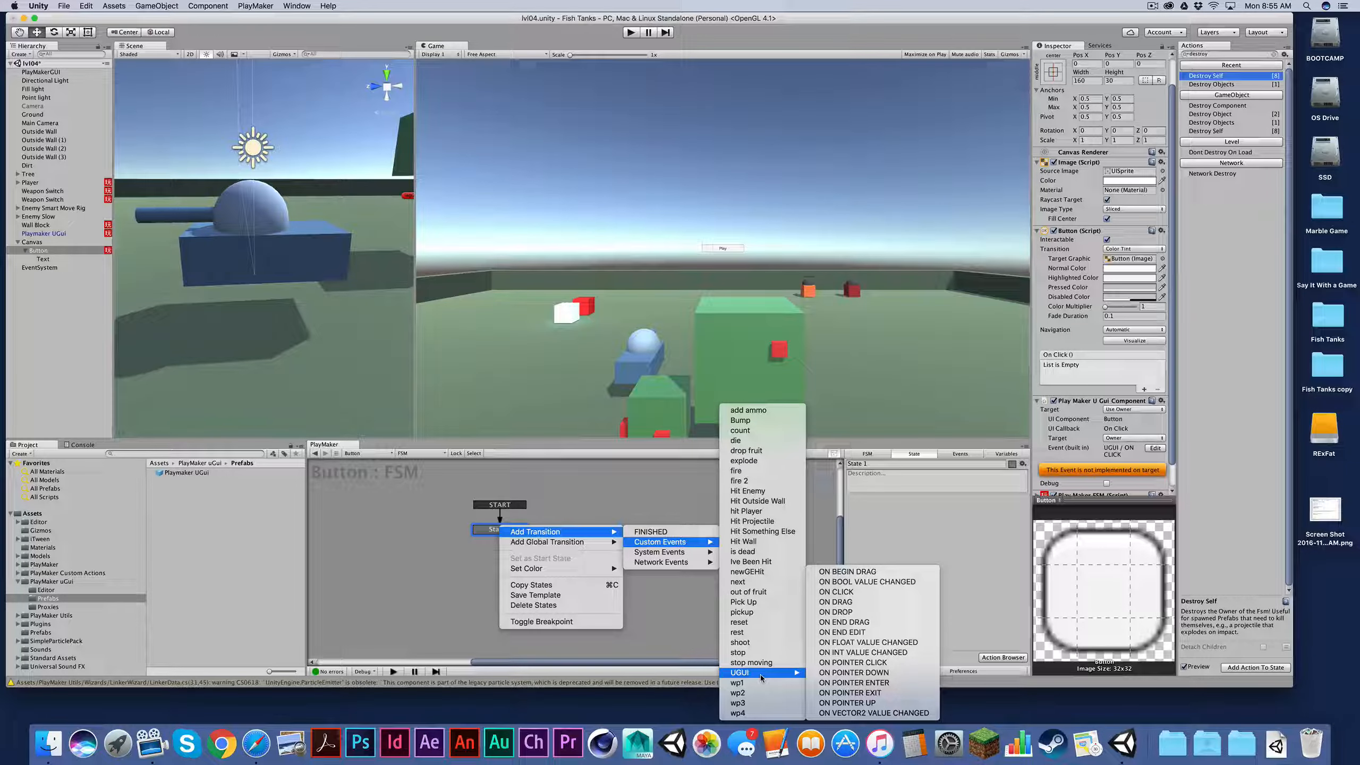
click(860, 595)
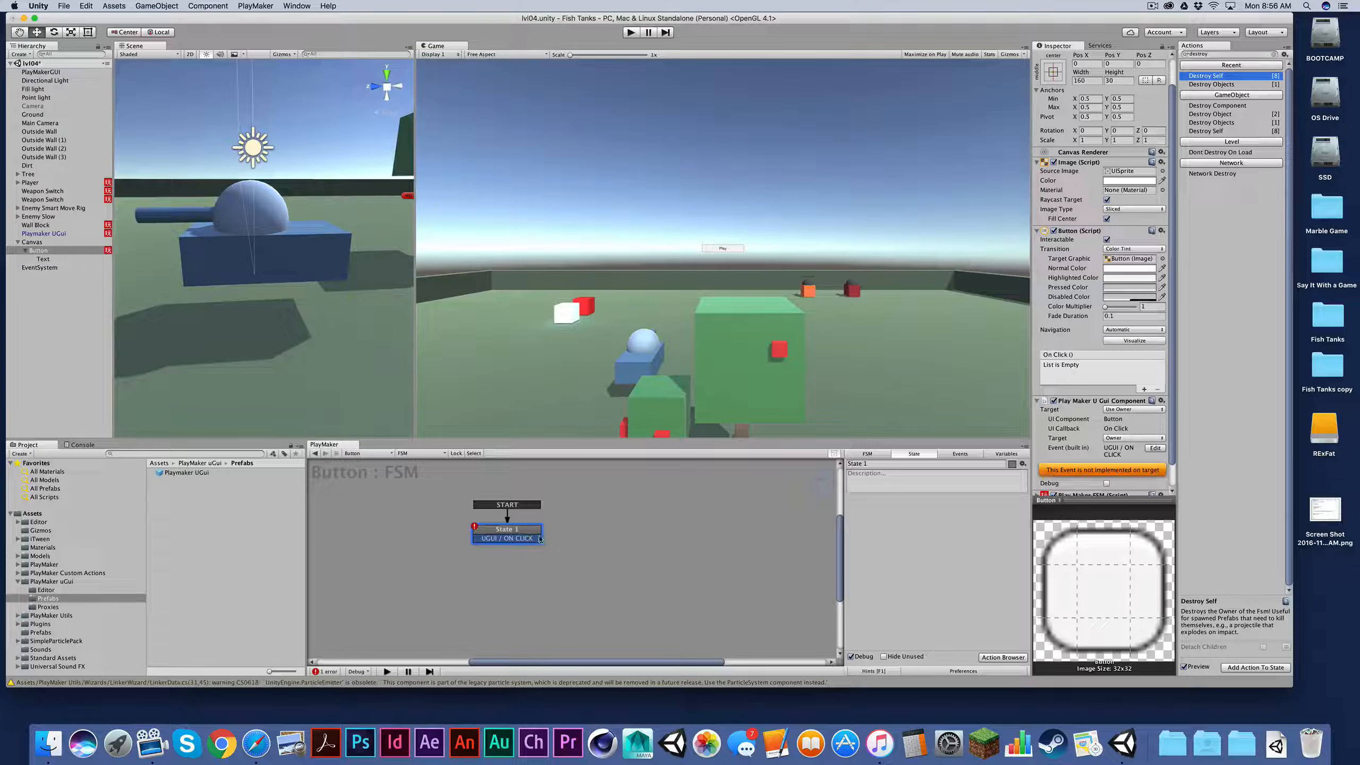
Create a second state beside State 1 and link the UGUI / ON CLICK transition to it
drag(541, 539, 635, 512)
right_click(625, 517)
click(595, 519)
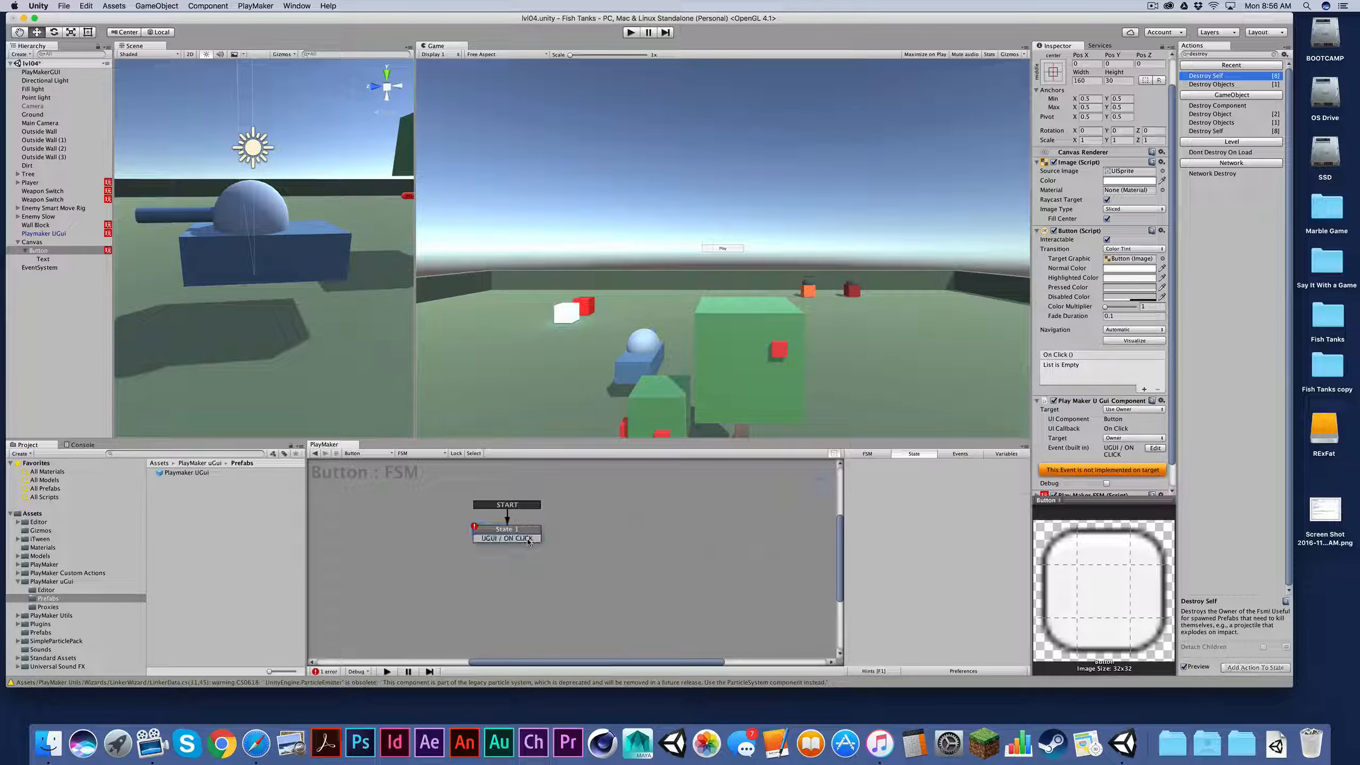
drag(527, 540, 637, 530)
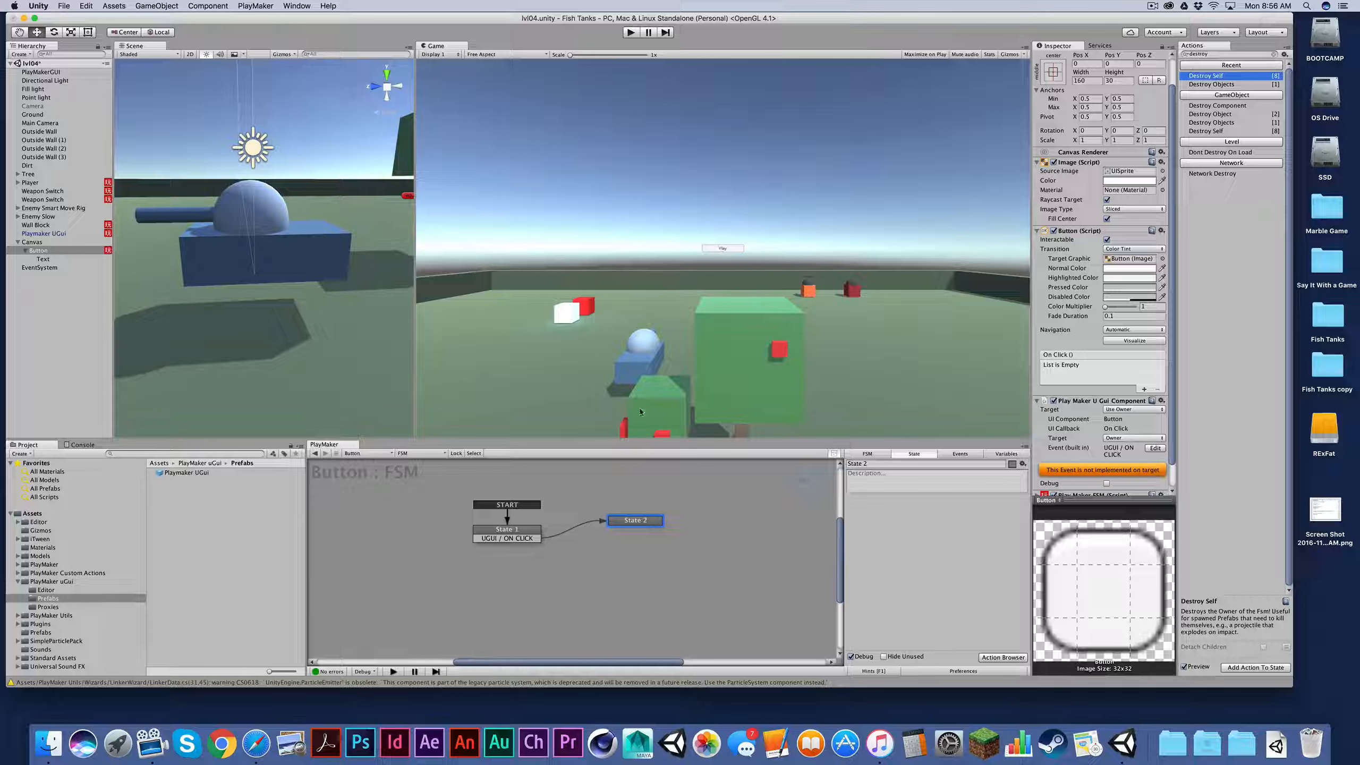
Run the game, trigger the Play button once to test its FSM transition, and stop the game
click(630, 33)
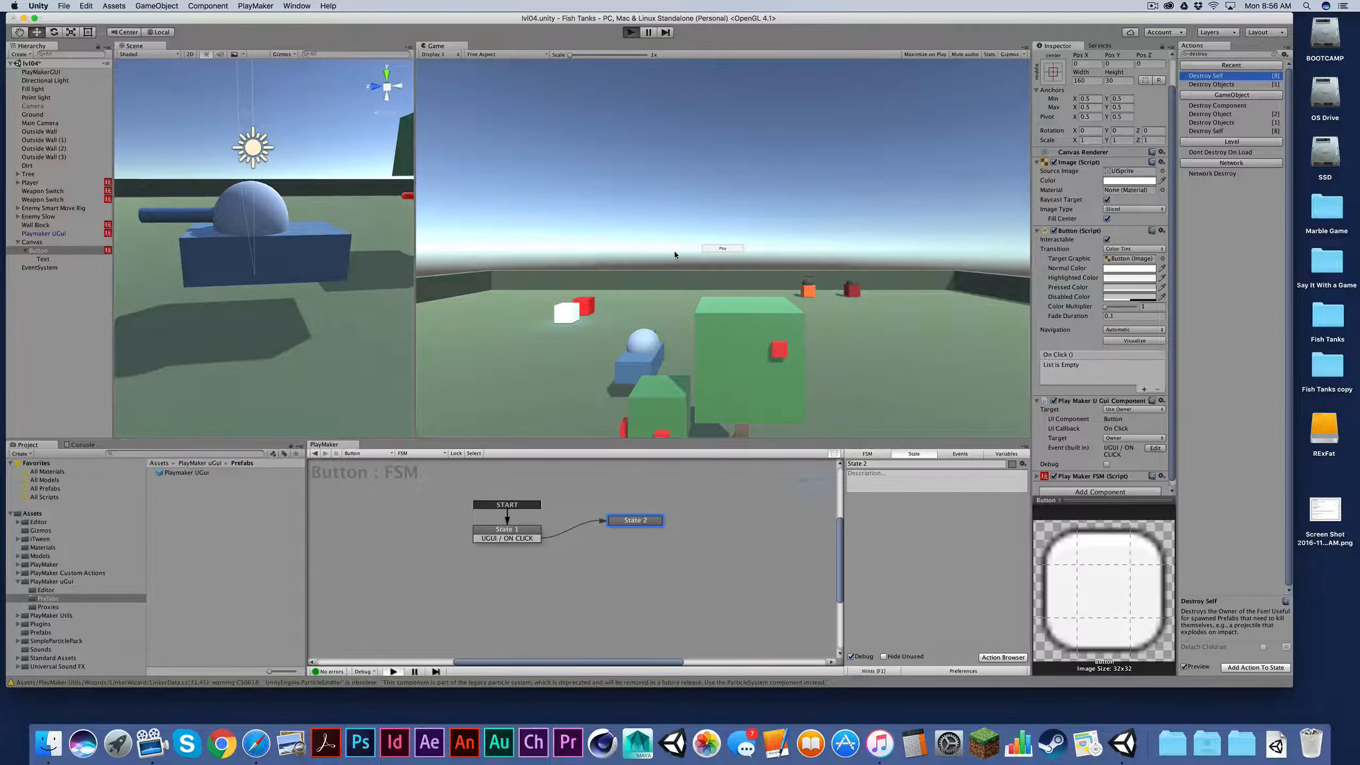
click(723, 249)
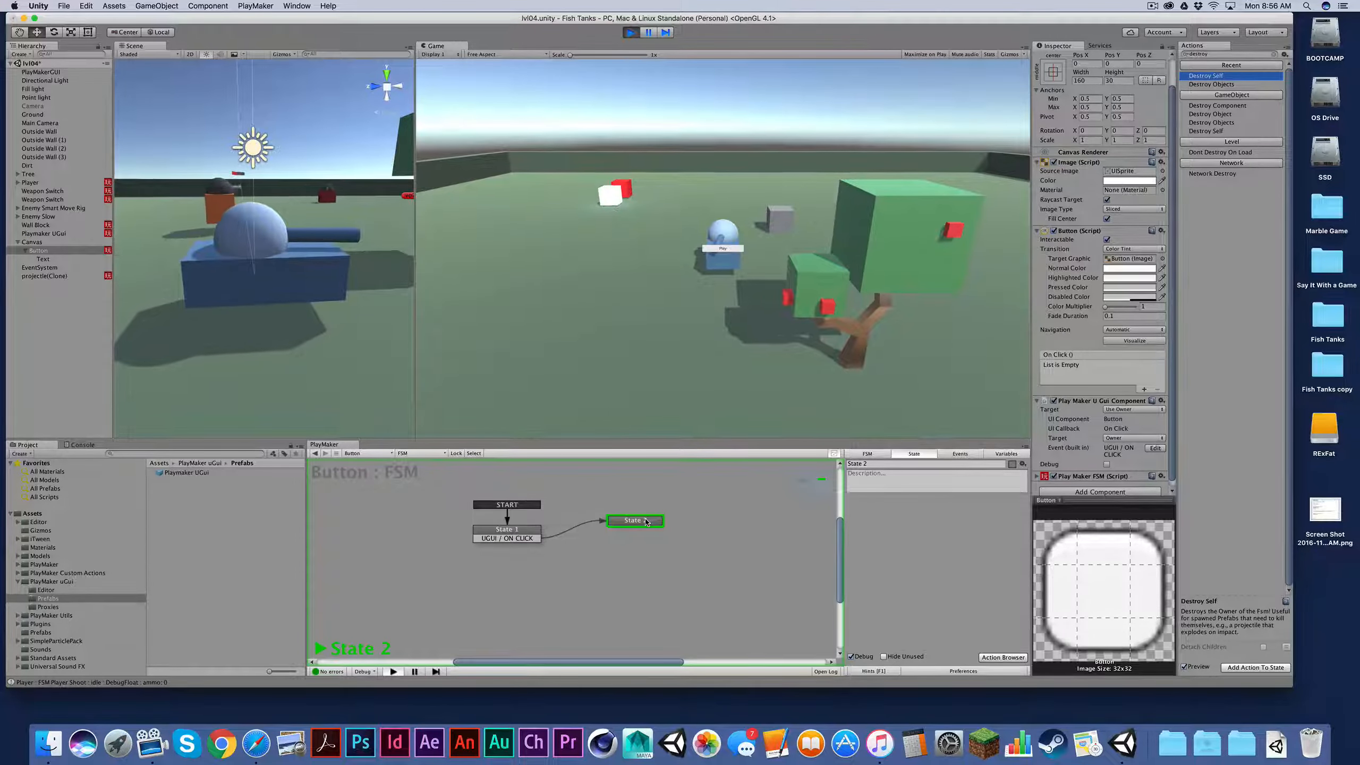
key(super+p)
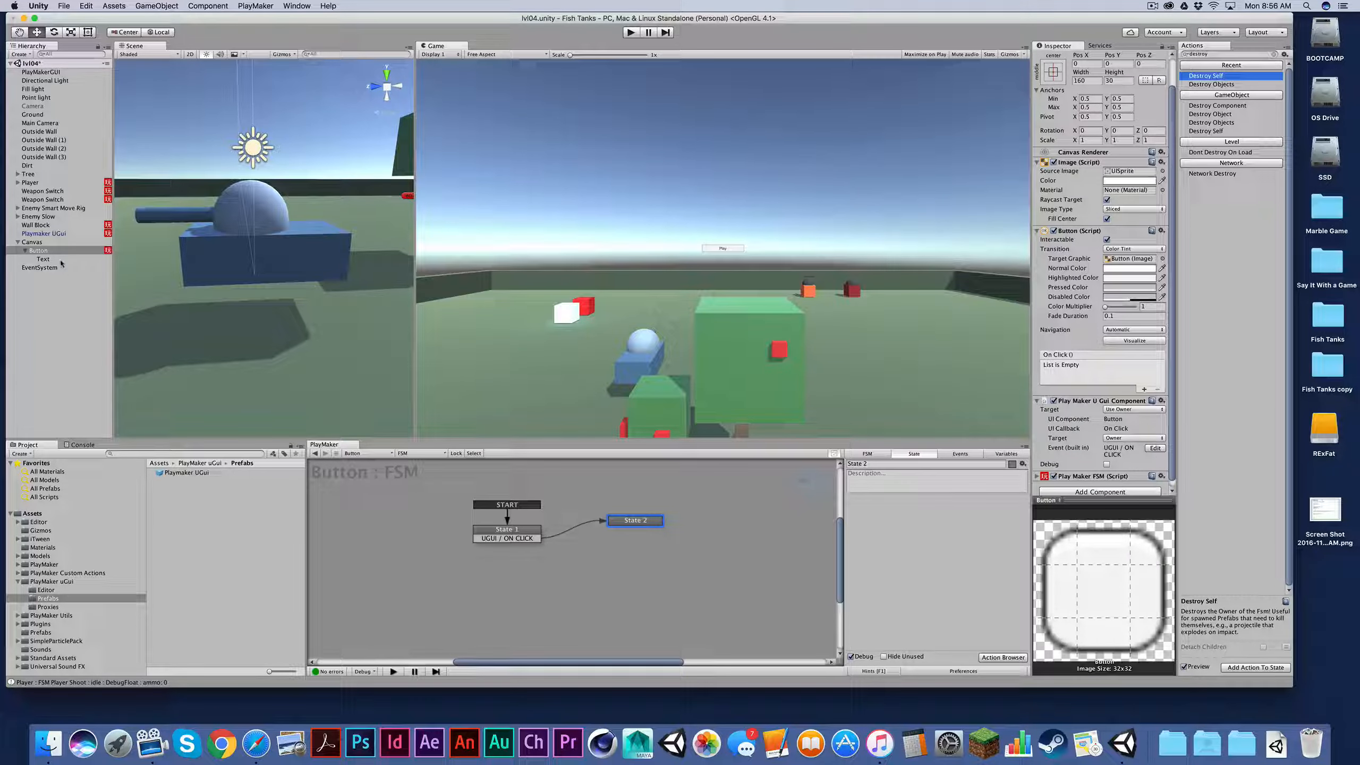
Review the Playmaker UGui prefab in the scene, the options for creating UI objects, and the Button's proxy component
click(51, 234)
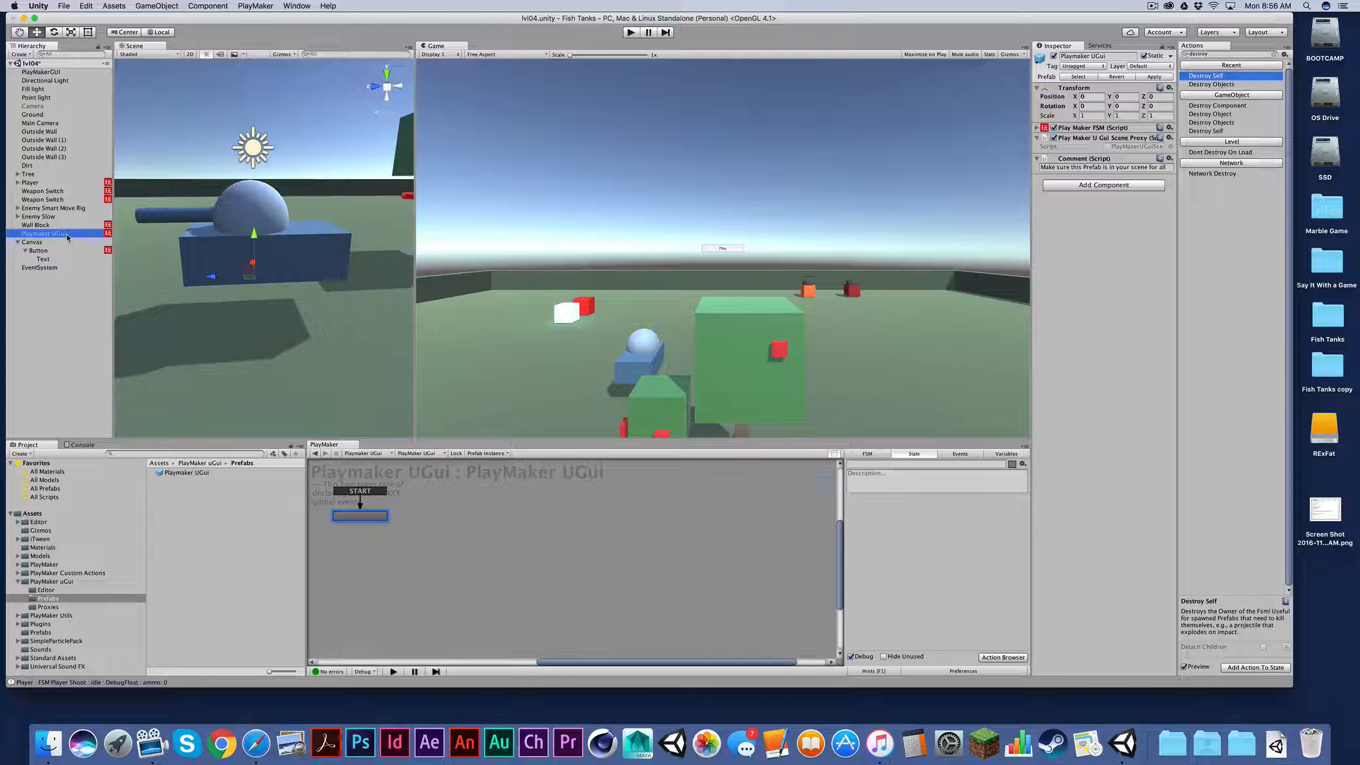
click(157, 6)
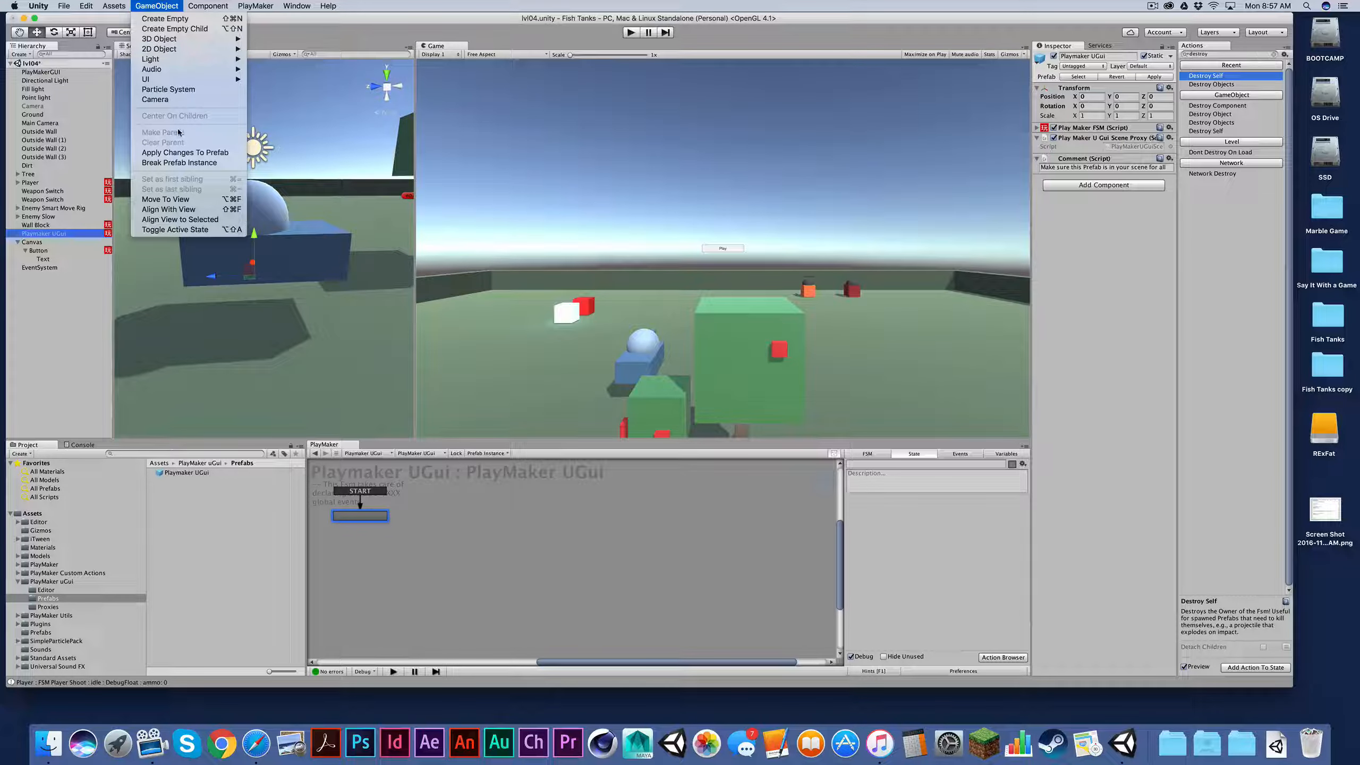
mouse_move(176, 80)
click(40, 252)
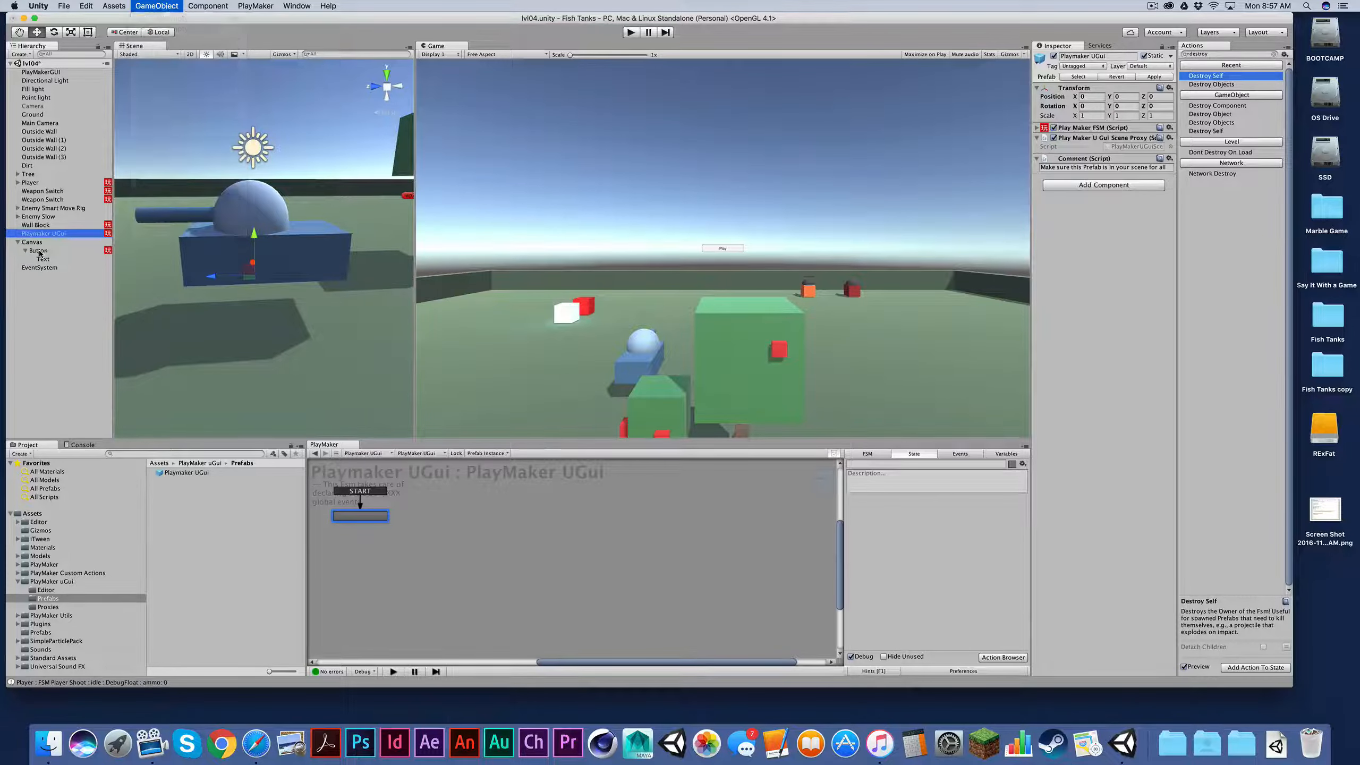
click(40, 251)
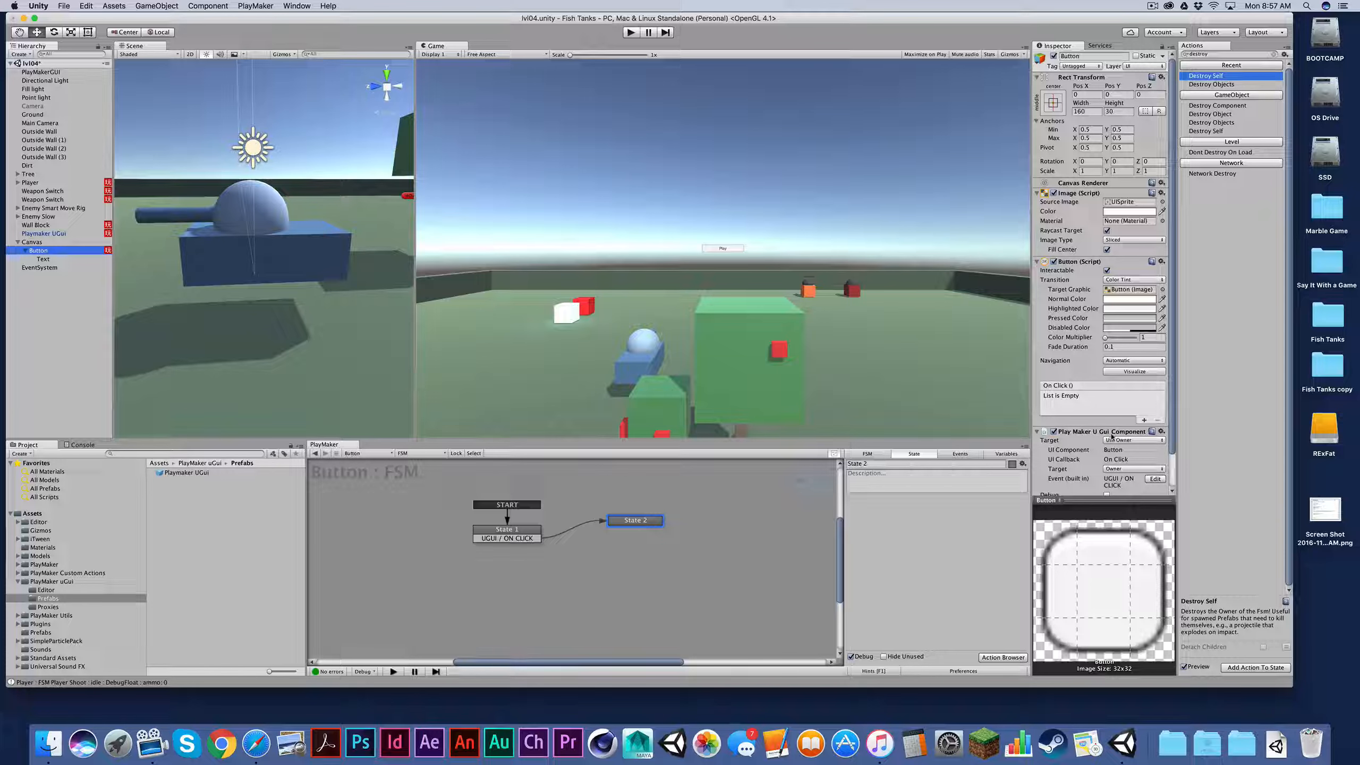
mouse_move(1175, 429)
mouse_down()
mouse_move(1166, 456)
mouse_move(1161, 442)
mouse_up()
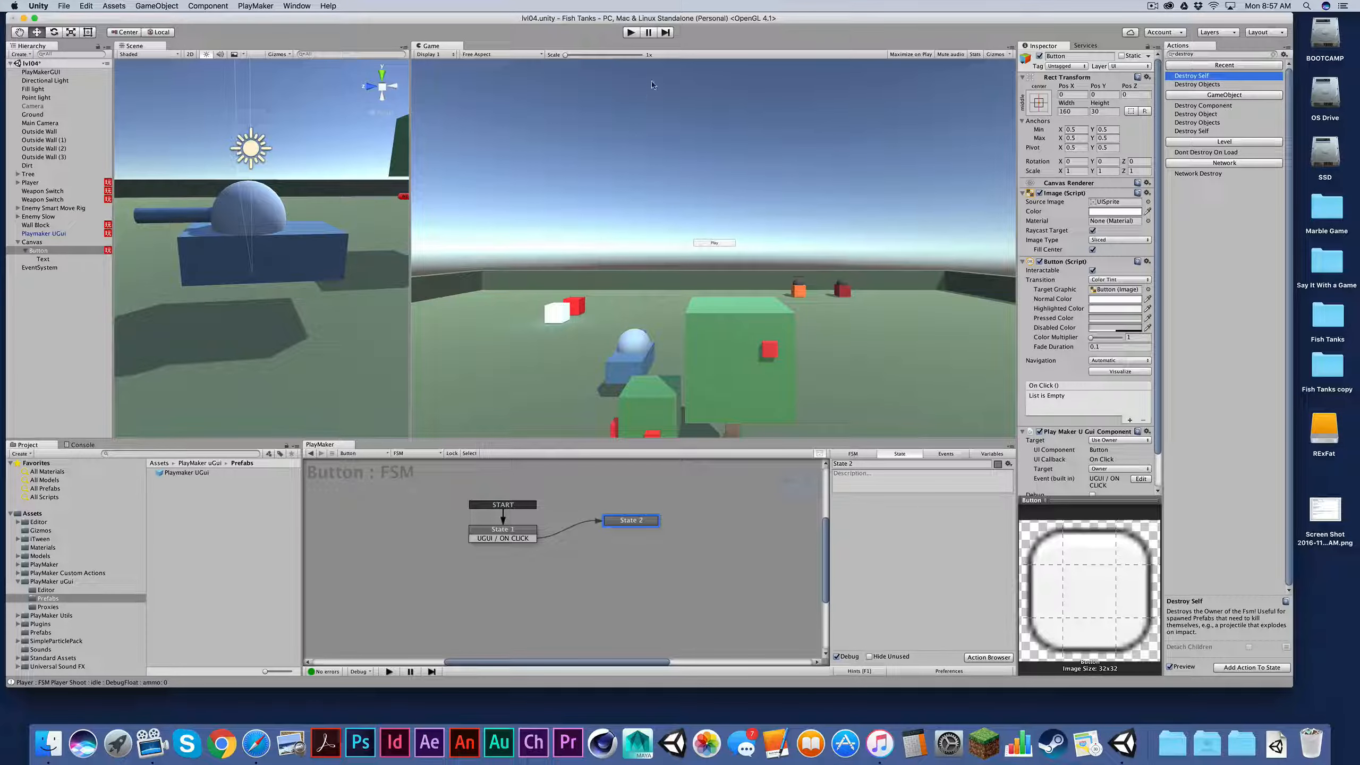
Play the scene again, trigger the Play button repeatedly while watching the FSM's active state, and exit play mode
click(630, 32)
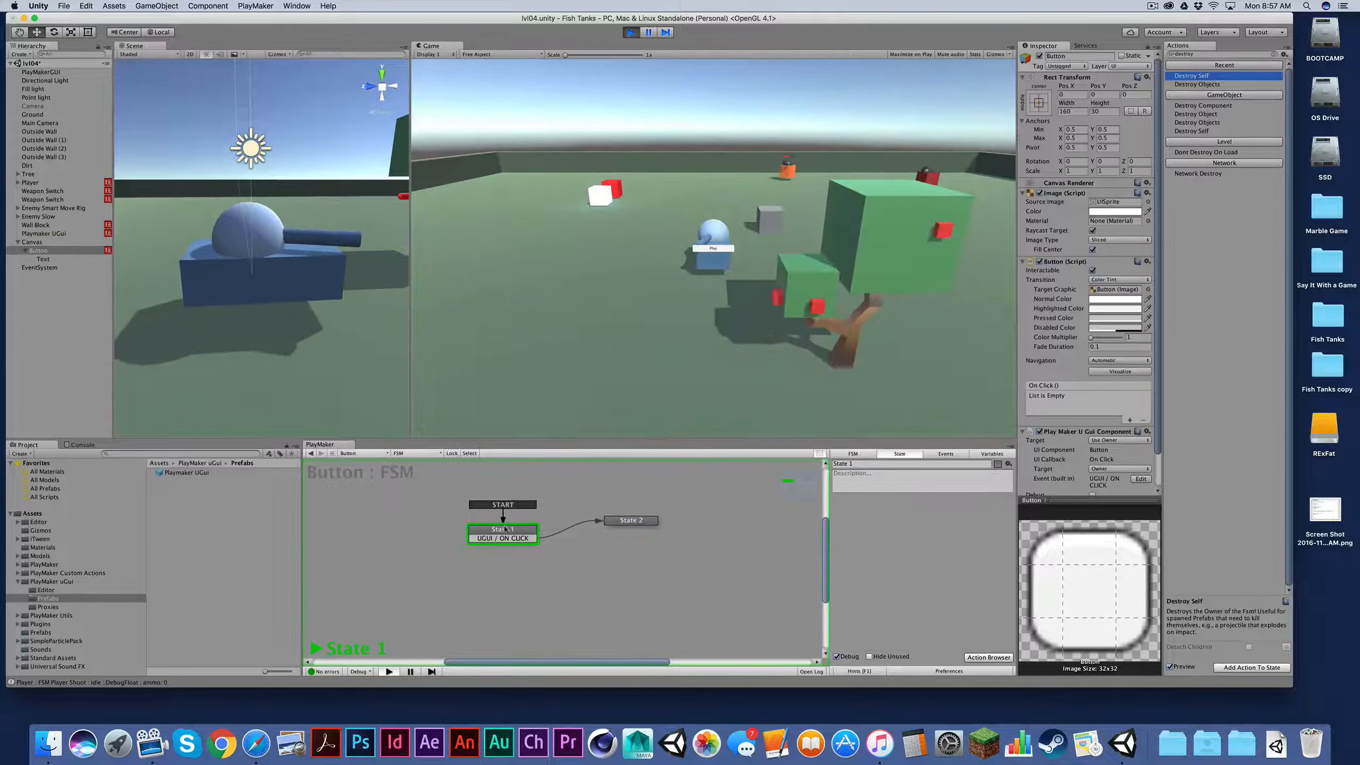
click(720, 253)
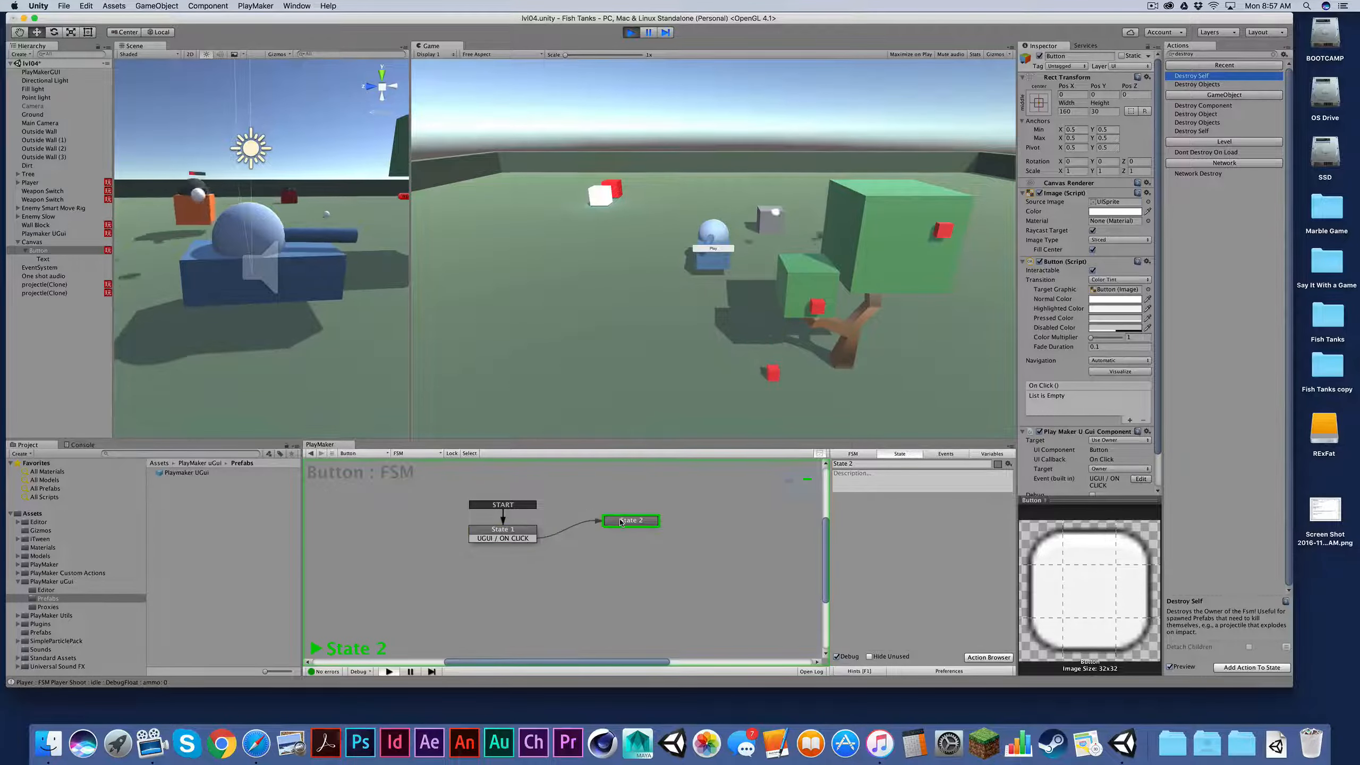
click(709, 252)
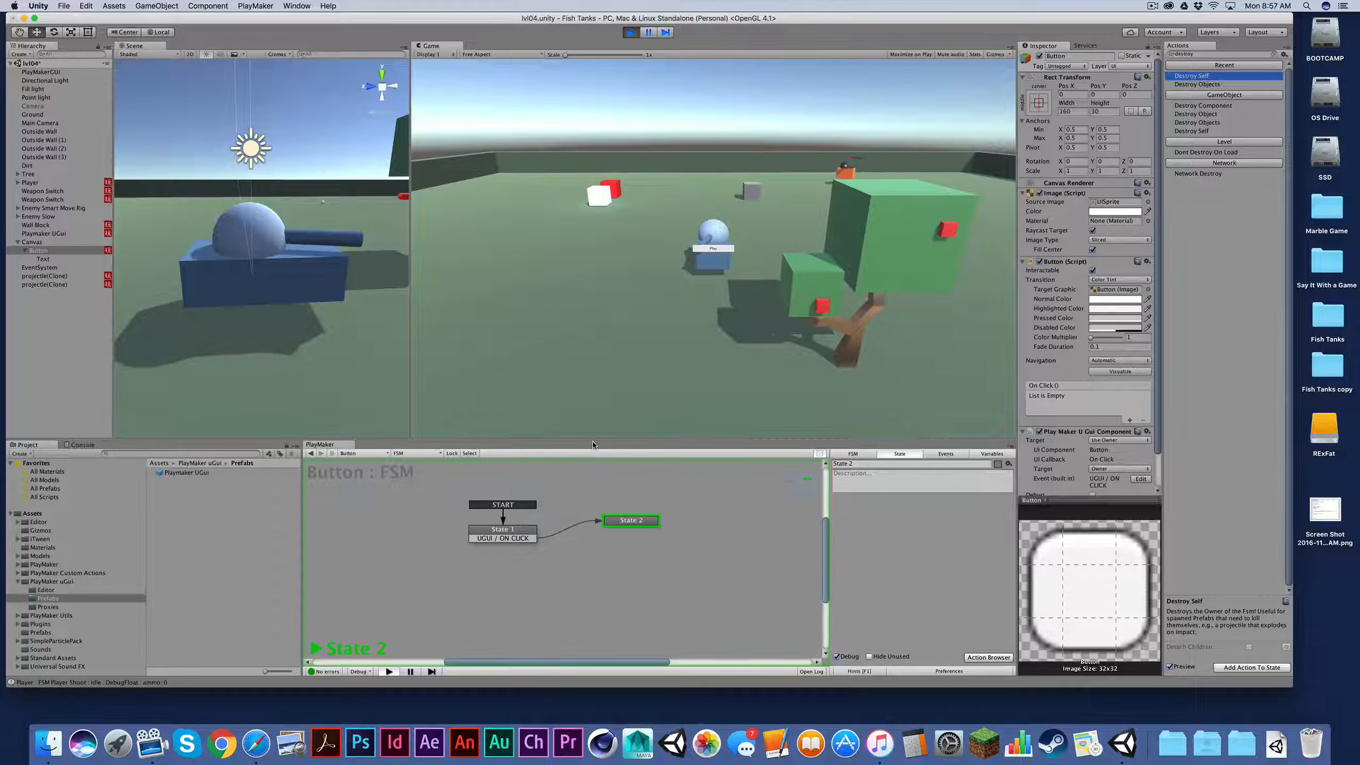
key(super+p)
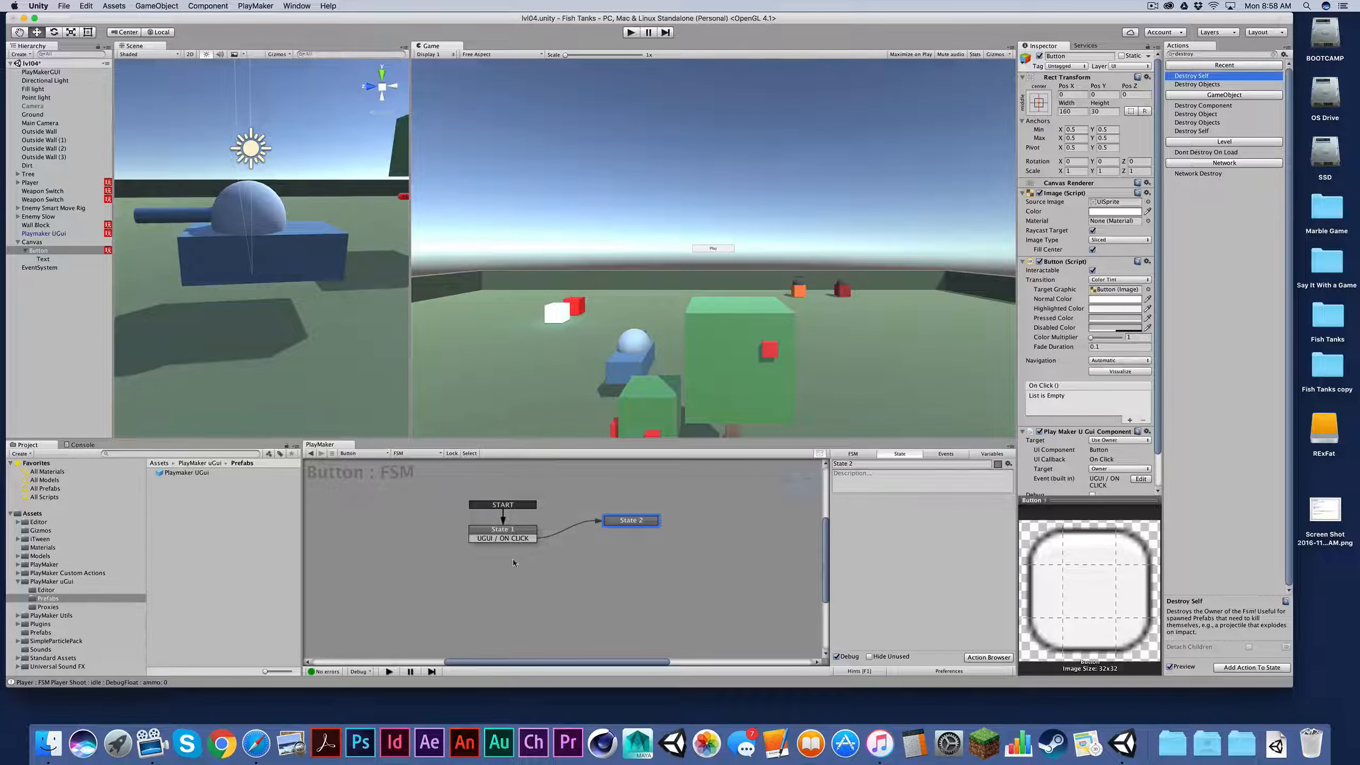
Add a FINISHED transition to State 2, link it back to State 1, and nudge State 1 level with State 2
right_click(620, 522)
mouse_move(656, 522)
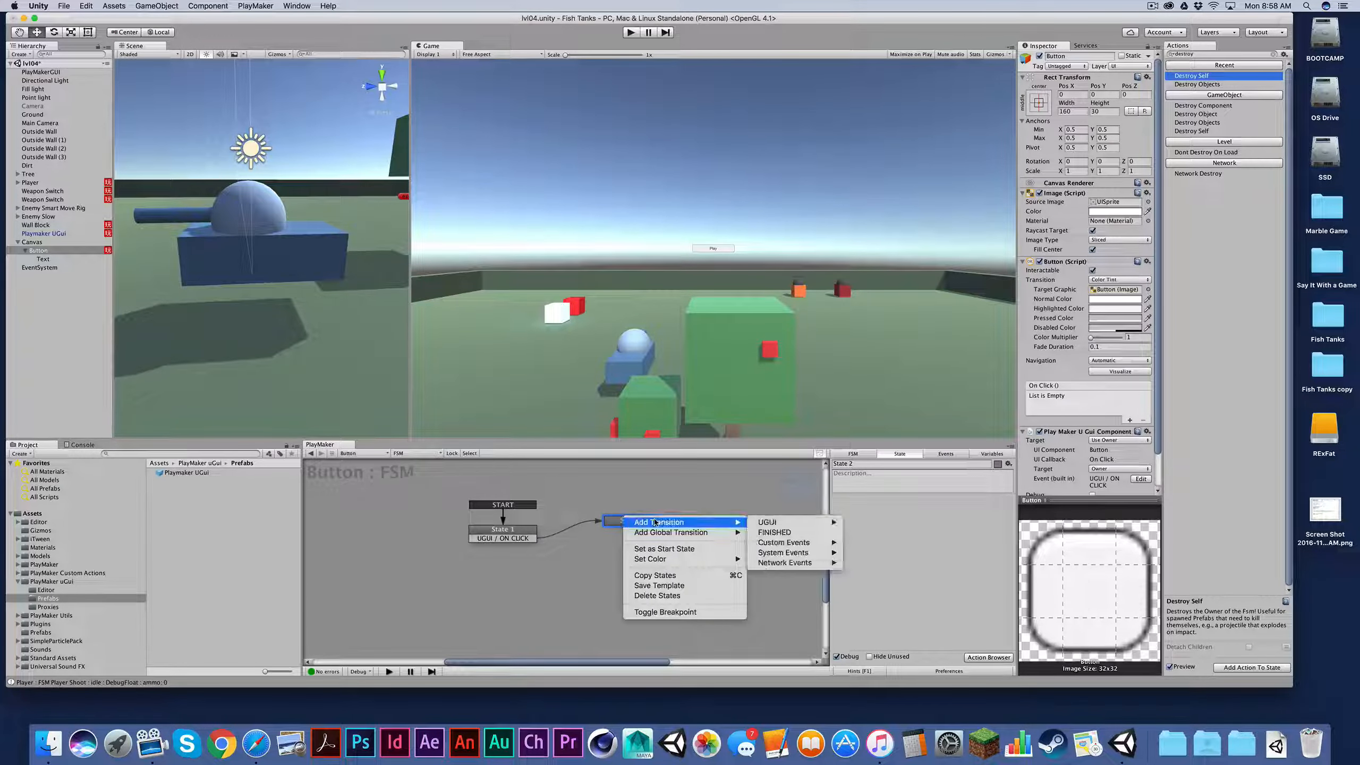
click(774, 532)
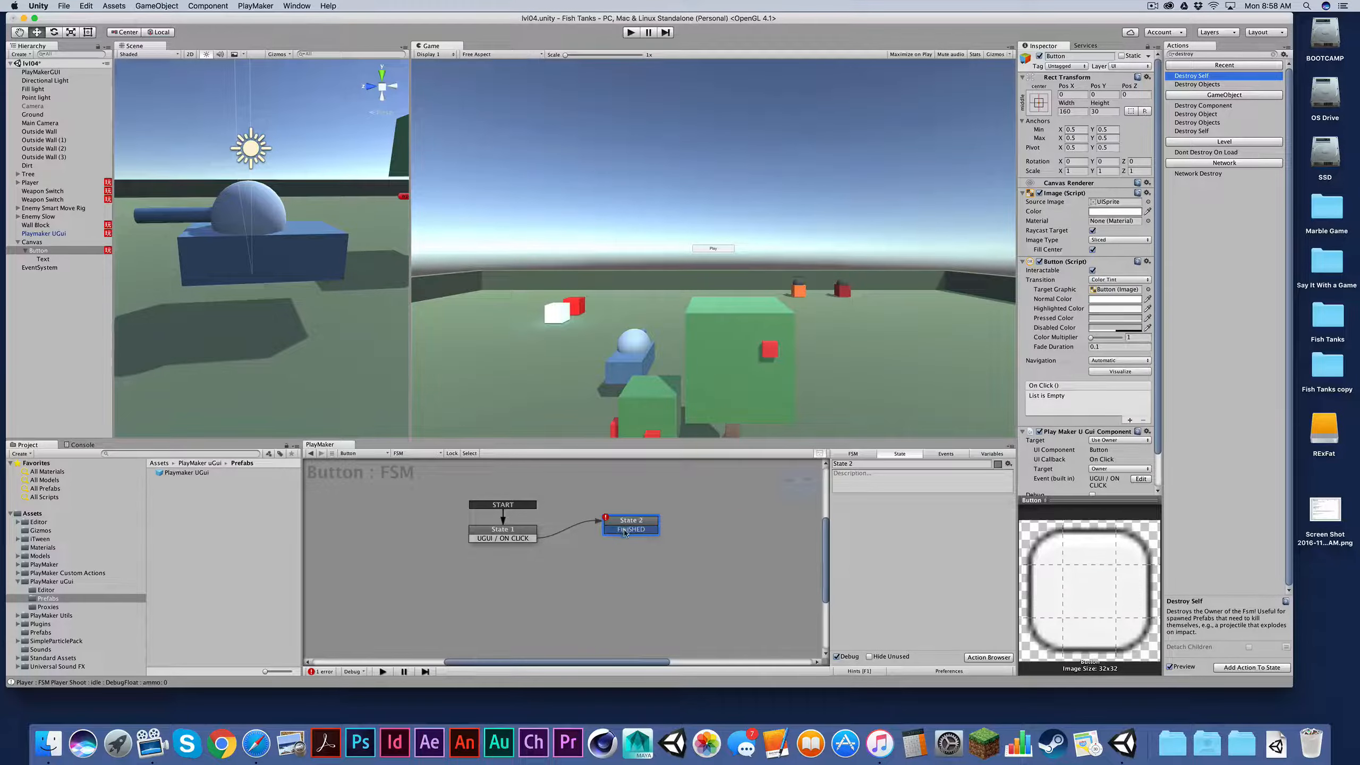
drag(625, 532, 508, 534)
drag(509, 534, 511, 525)
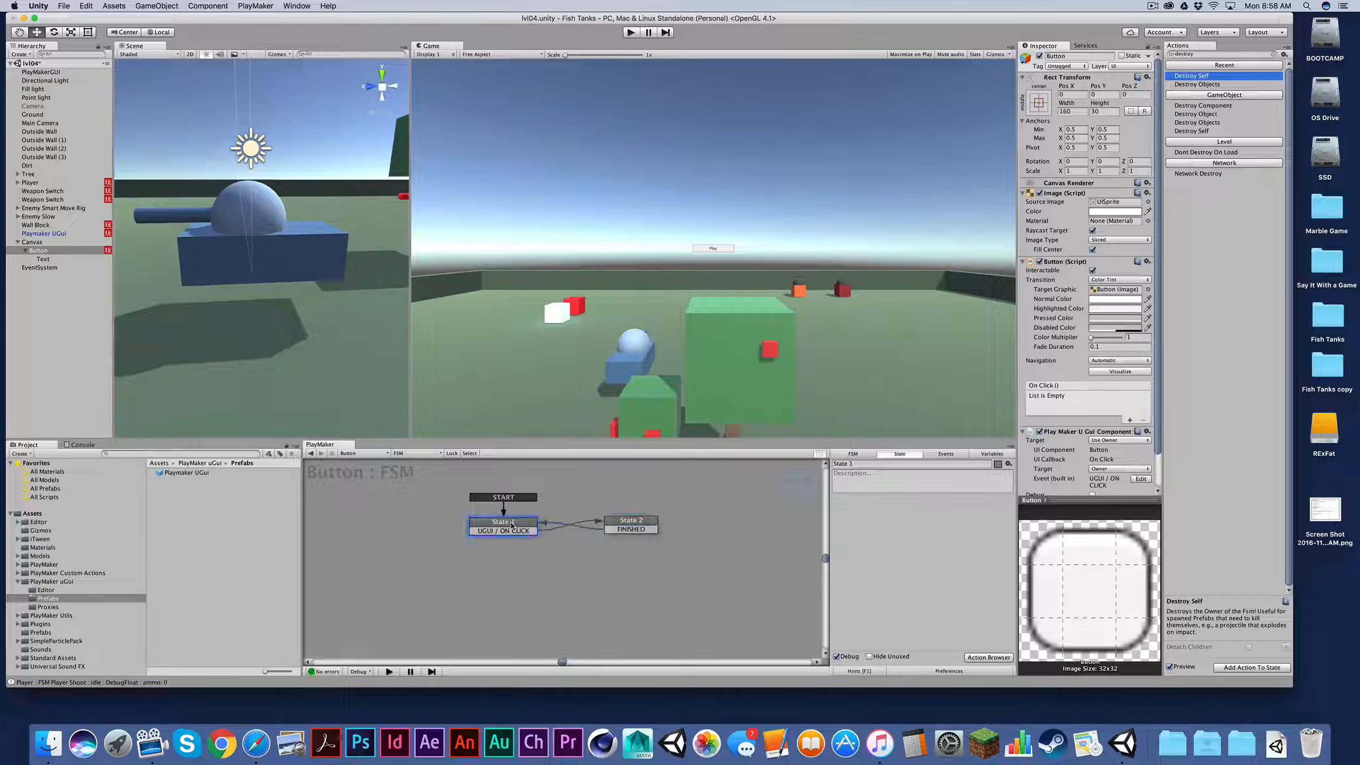
Test the looping Button FSM by running the game and triggering the Play button several times, ending with the game stopped
click(630, 31)
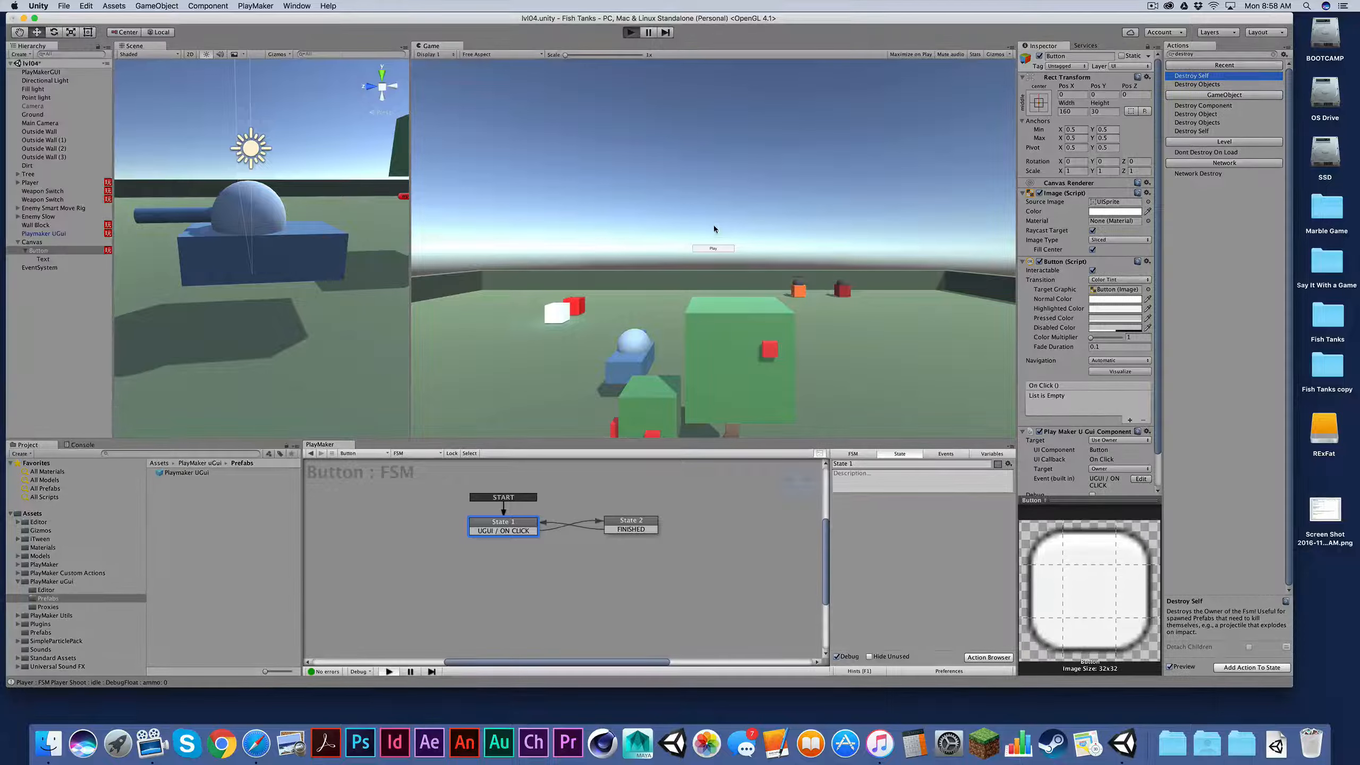
click(712, 249)
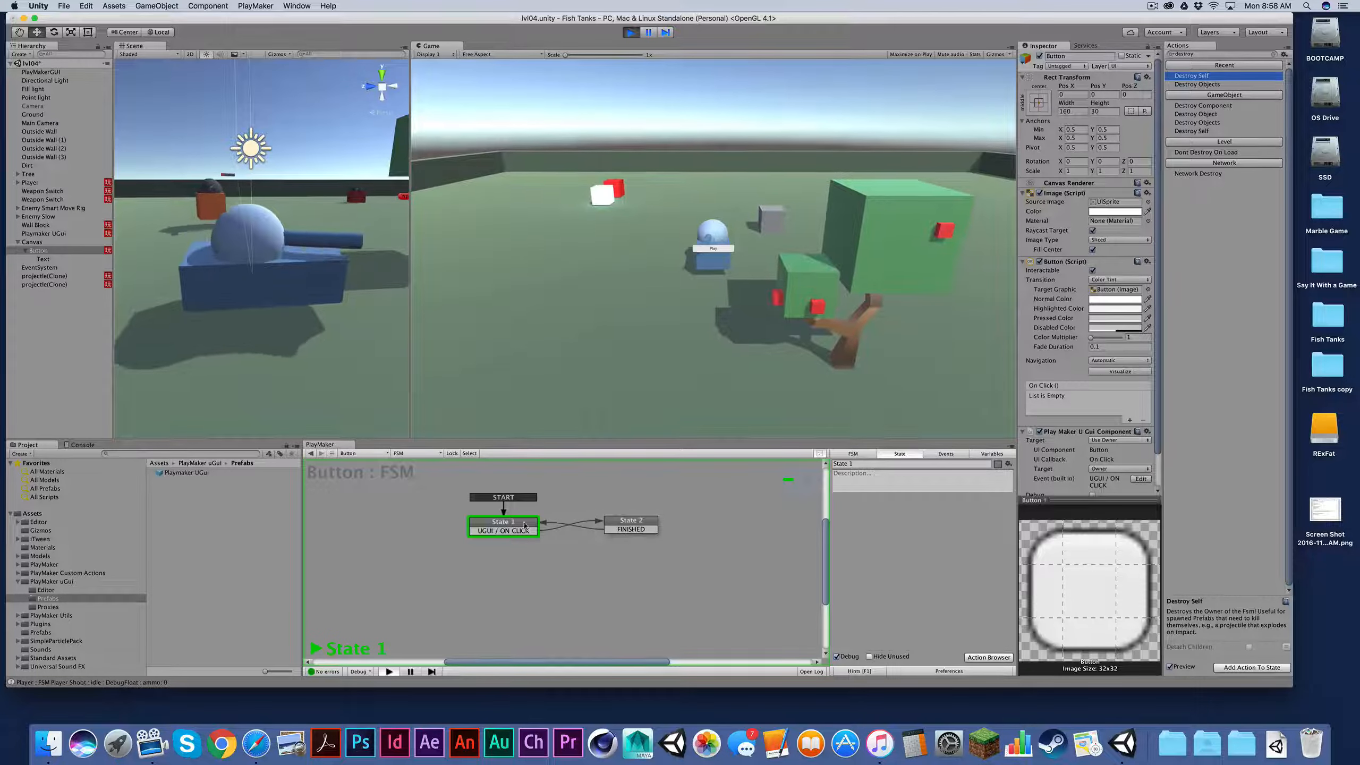
click(713, 249)
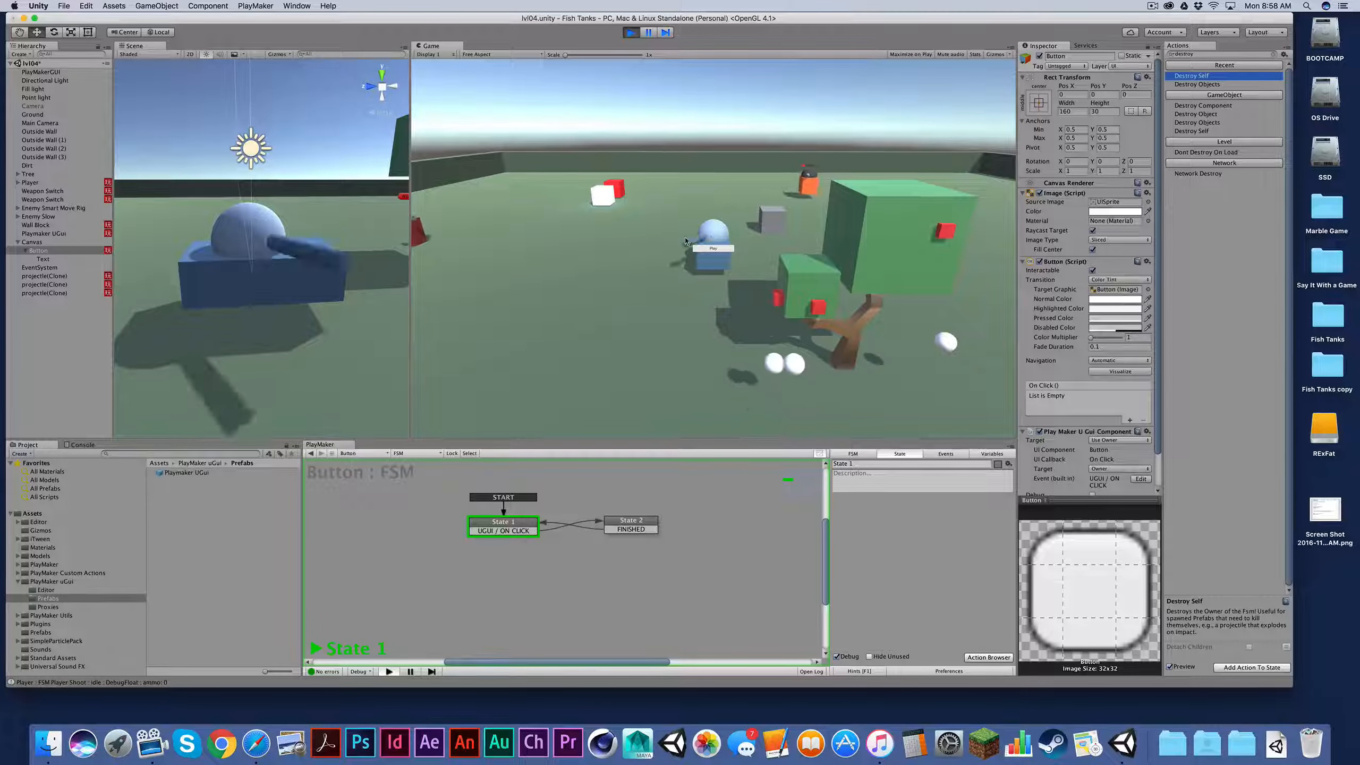
click(718, 250)
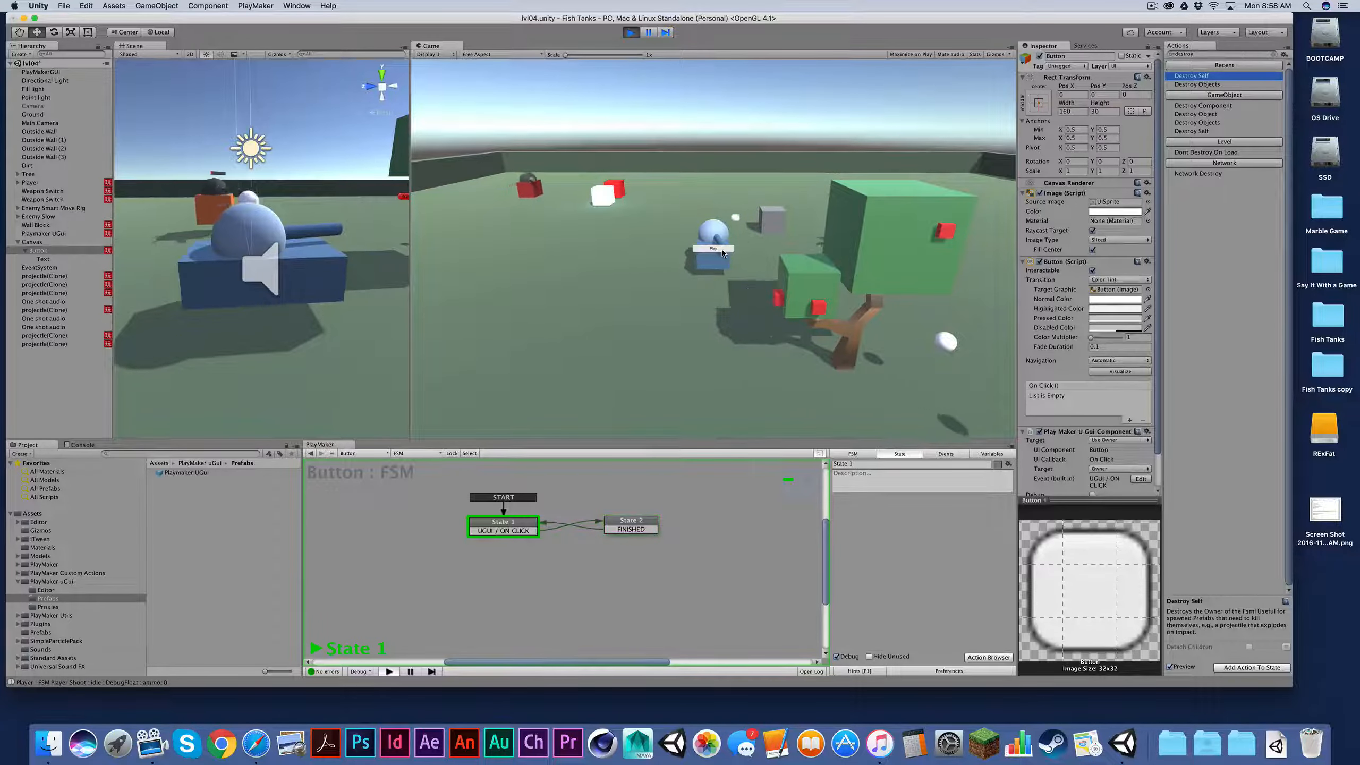
key(super+p)
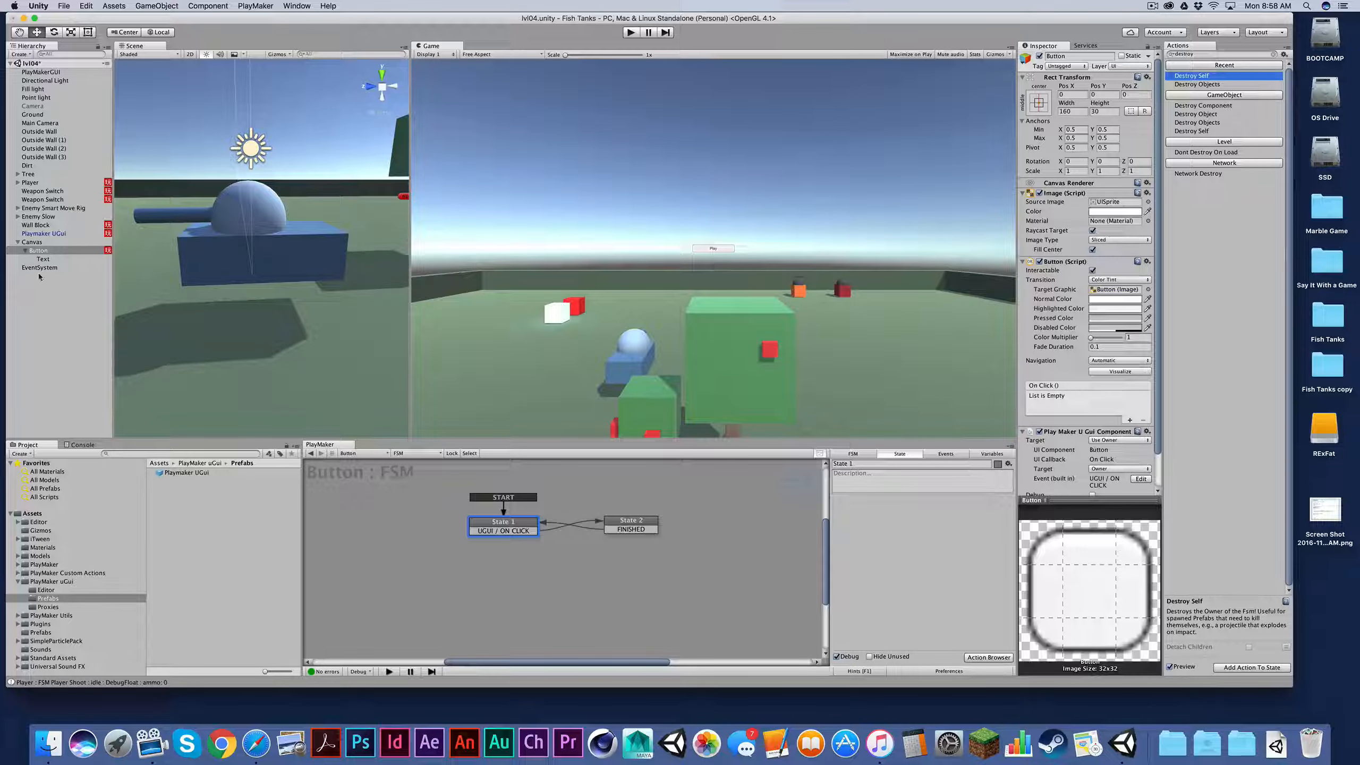
Rename the Button object under the Canvas as "Play Button"
click(36, 244)
click(39, 252)
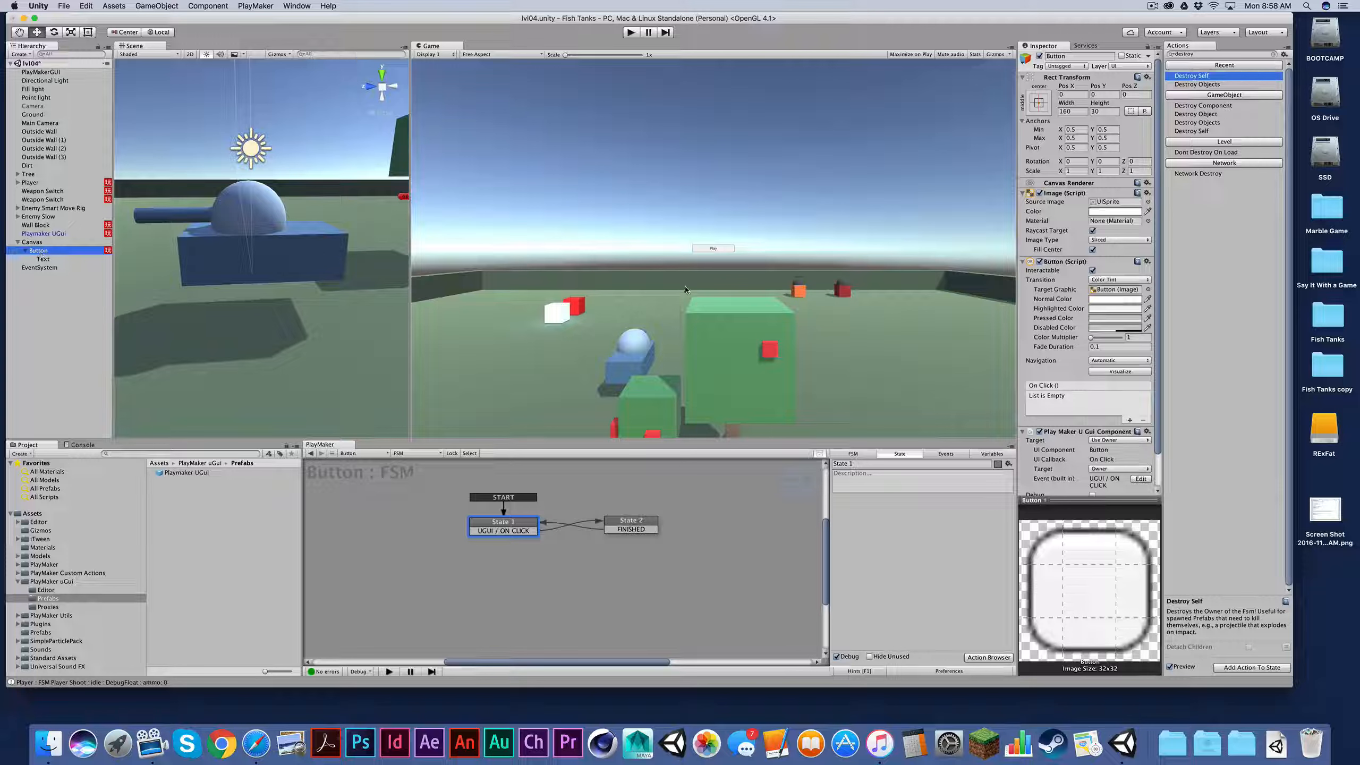
click(46, 251)
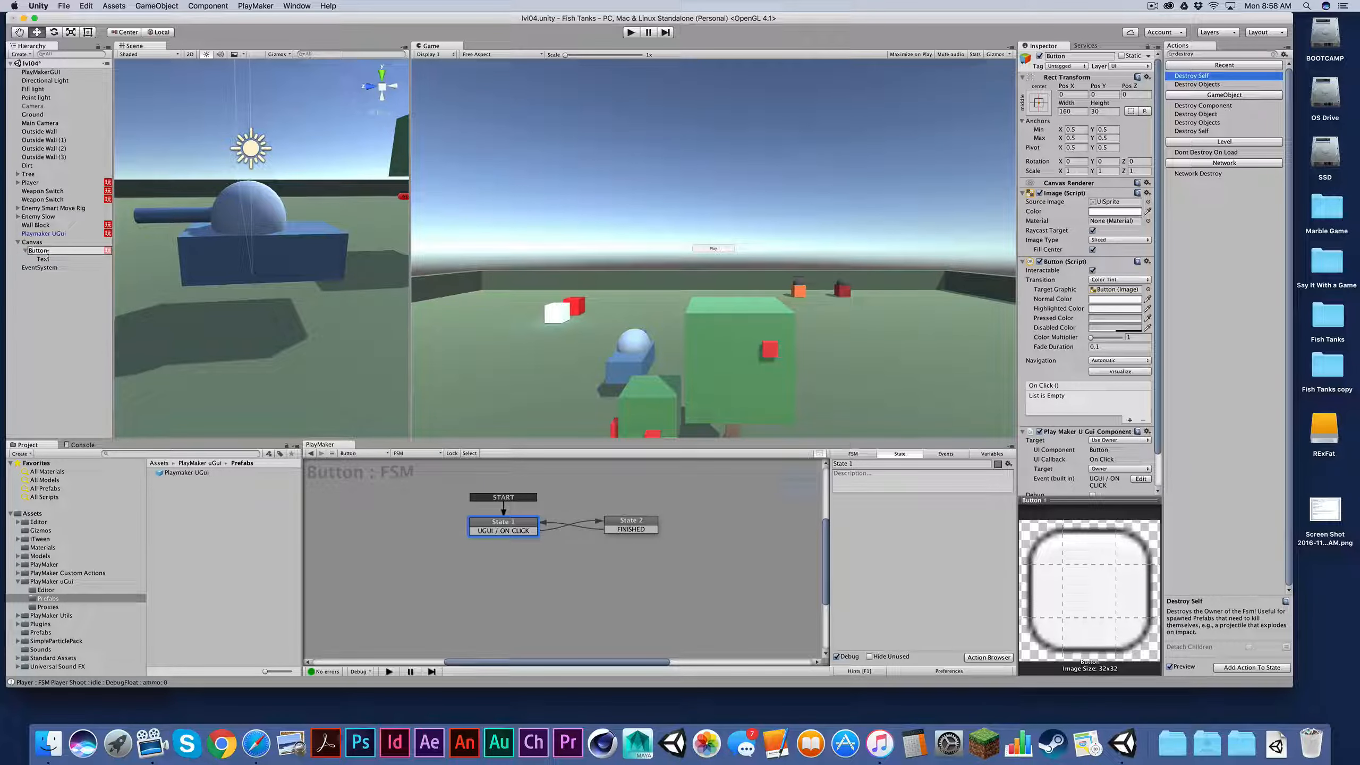
text(Play)
key(Return)
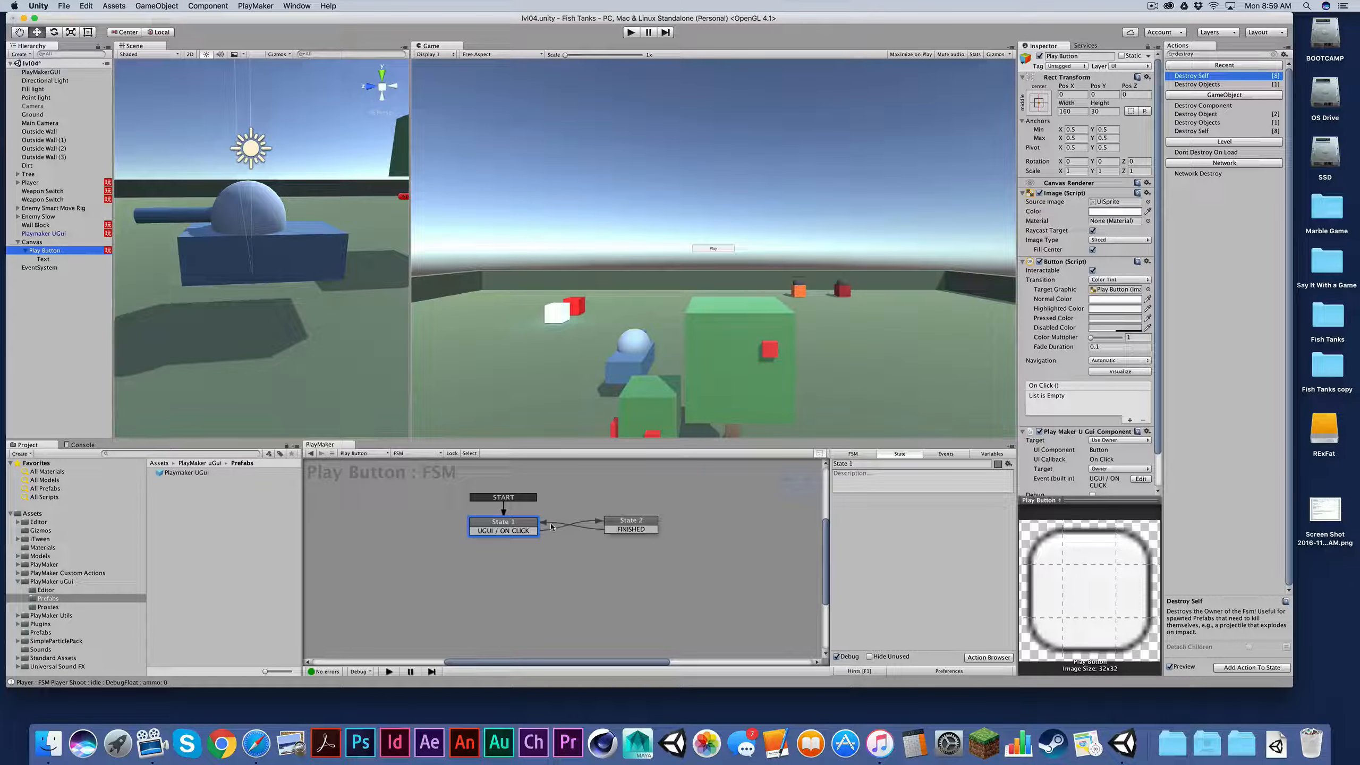
Duplicate the Play Button and move the copy below the original, to a Pos Y of about -29
super+click(46, 250)
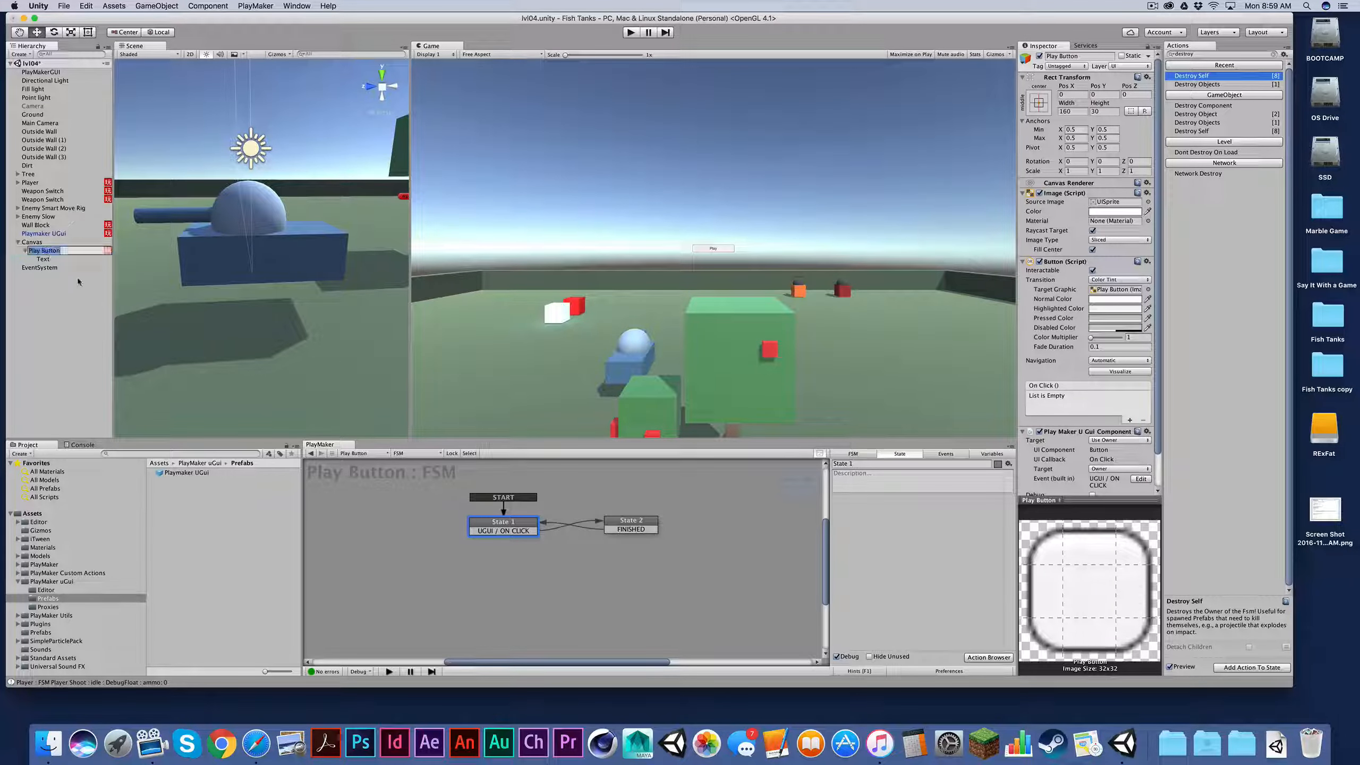
click(45, 250)
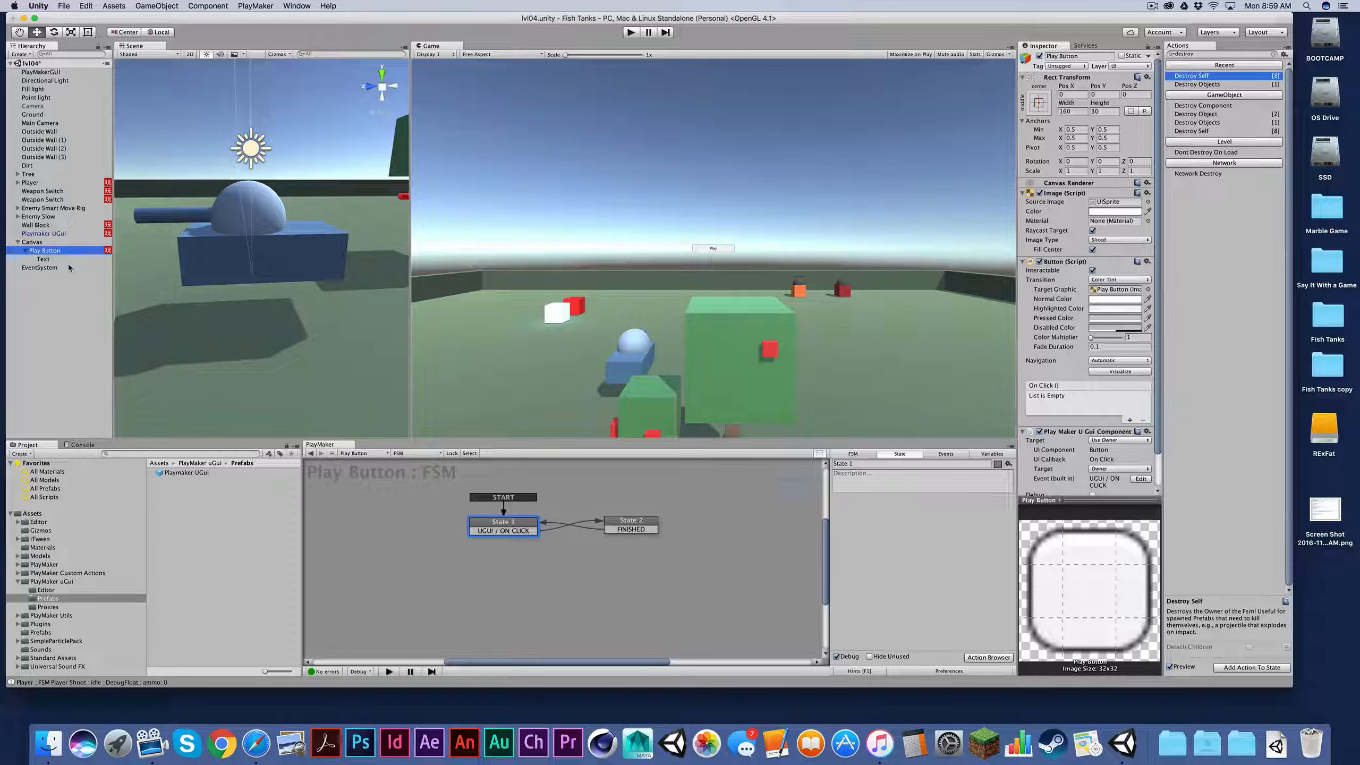
key(super+d)
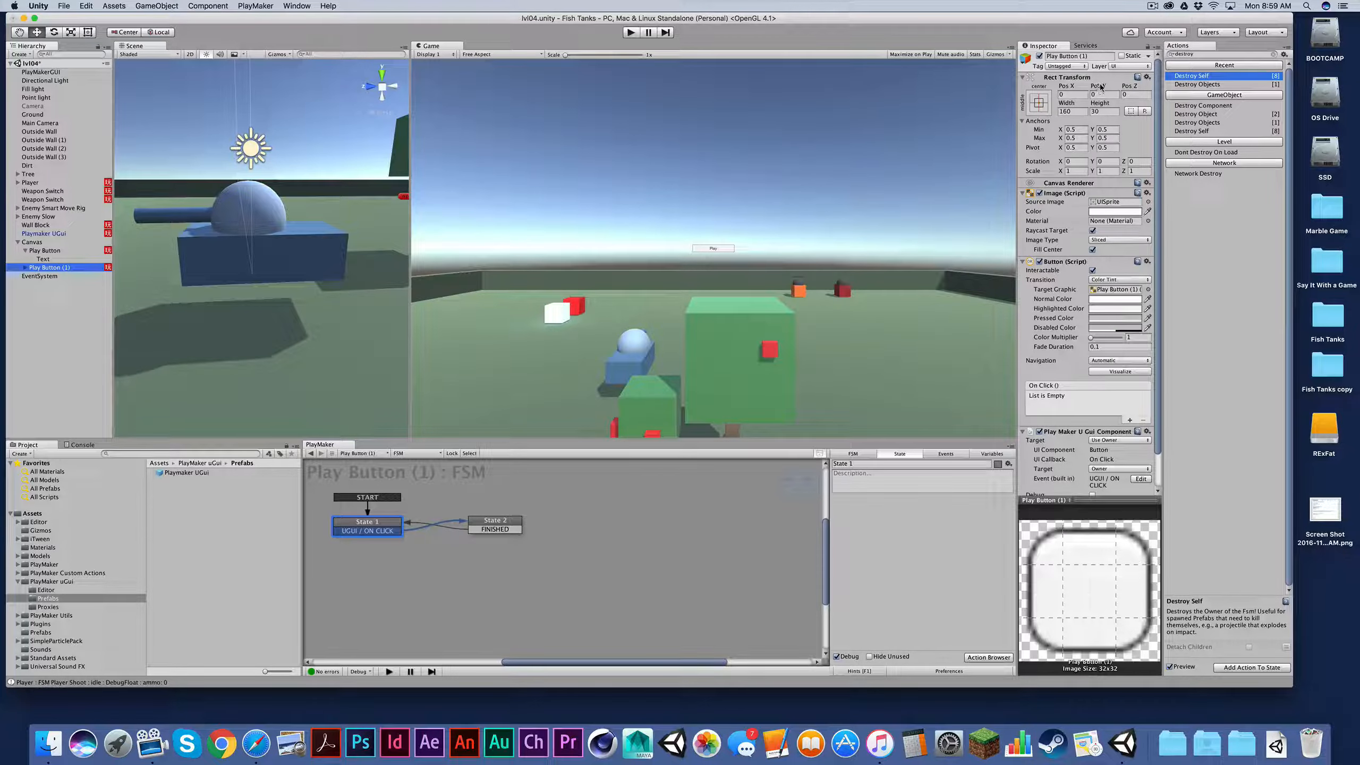
drag(1099, 87, 1072, 91)
drag(949, 87, 783, 88)
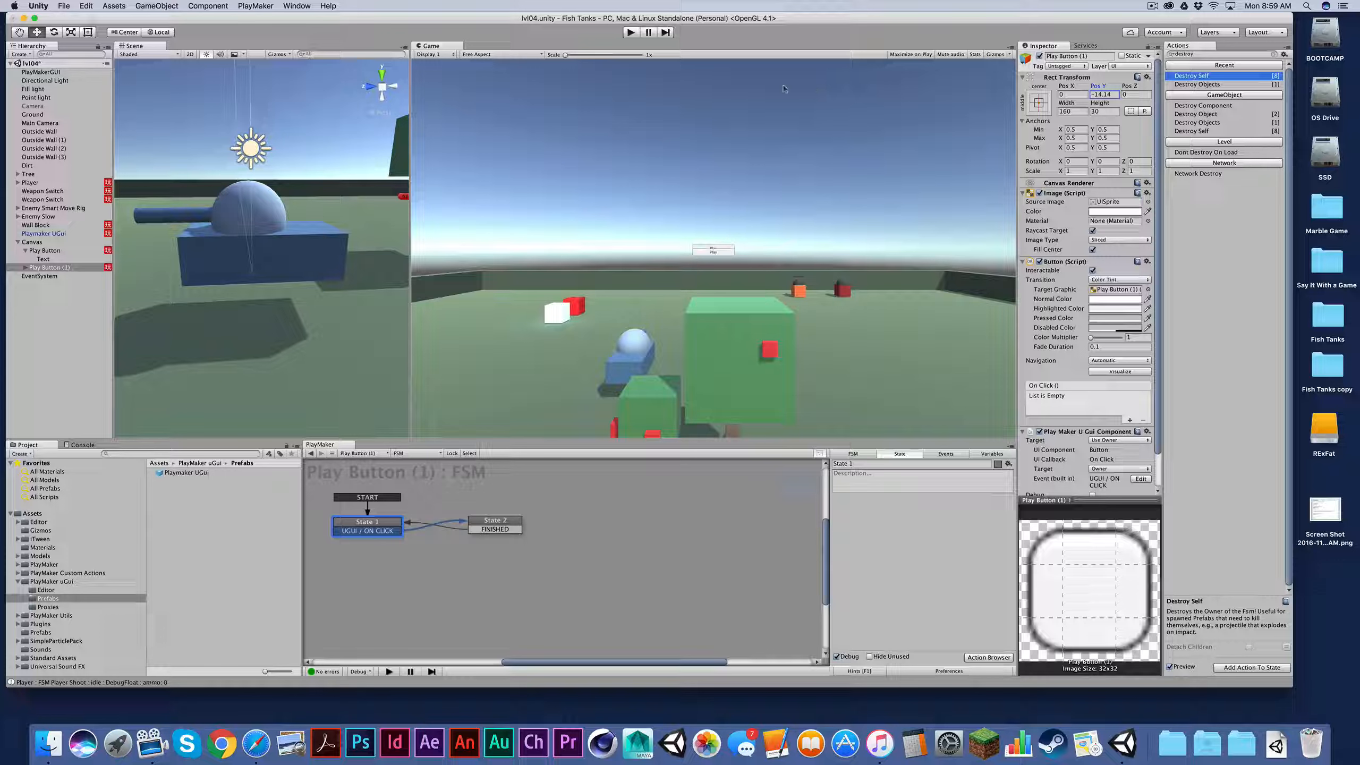
drag(600, 84, 1065, 111)
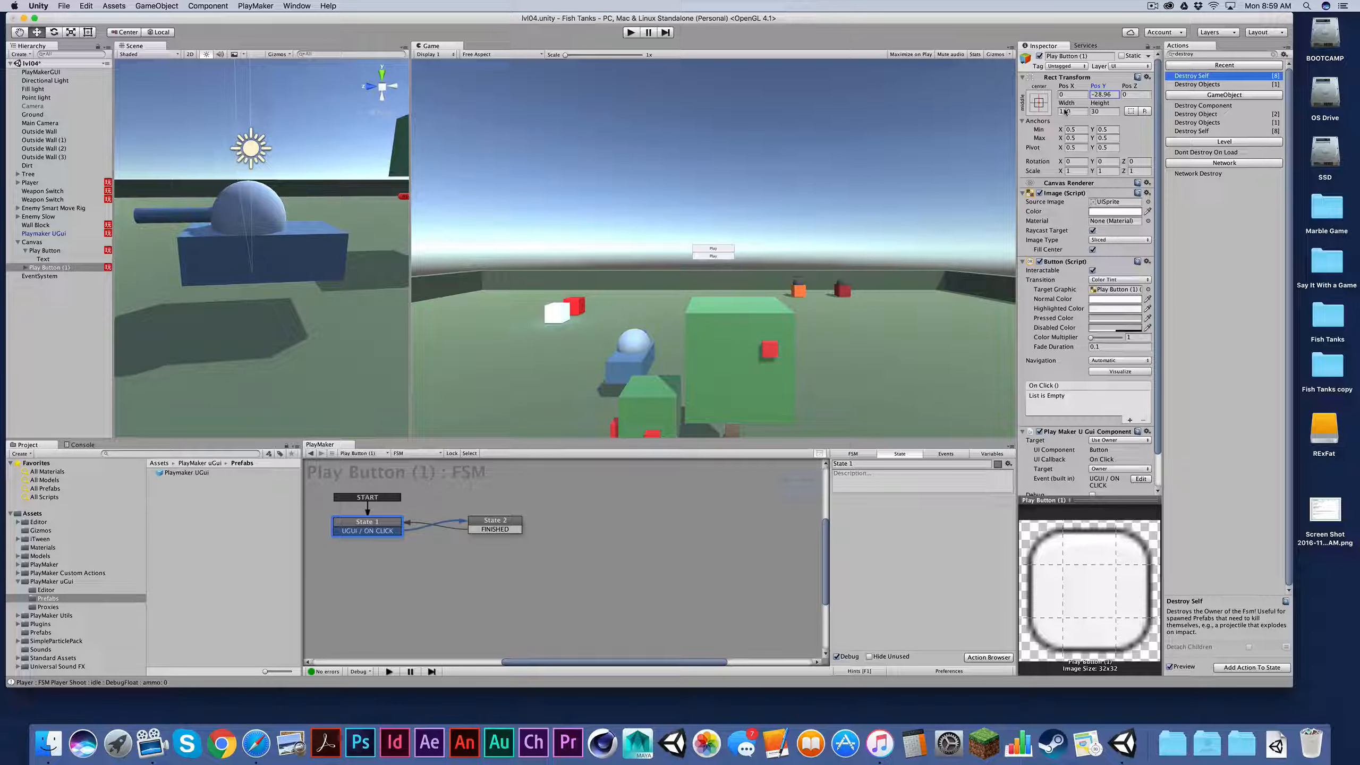
Set the duplicated Play Button's Pos Y to -40 to leave a gap below the original
click(1104, 94)
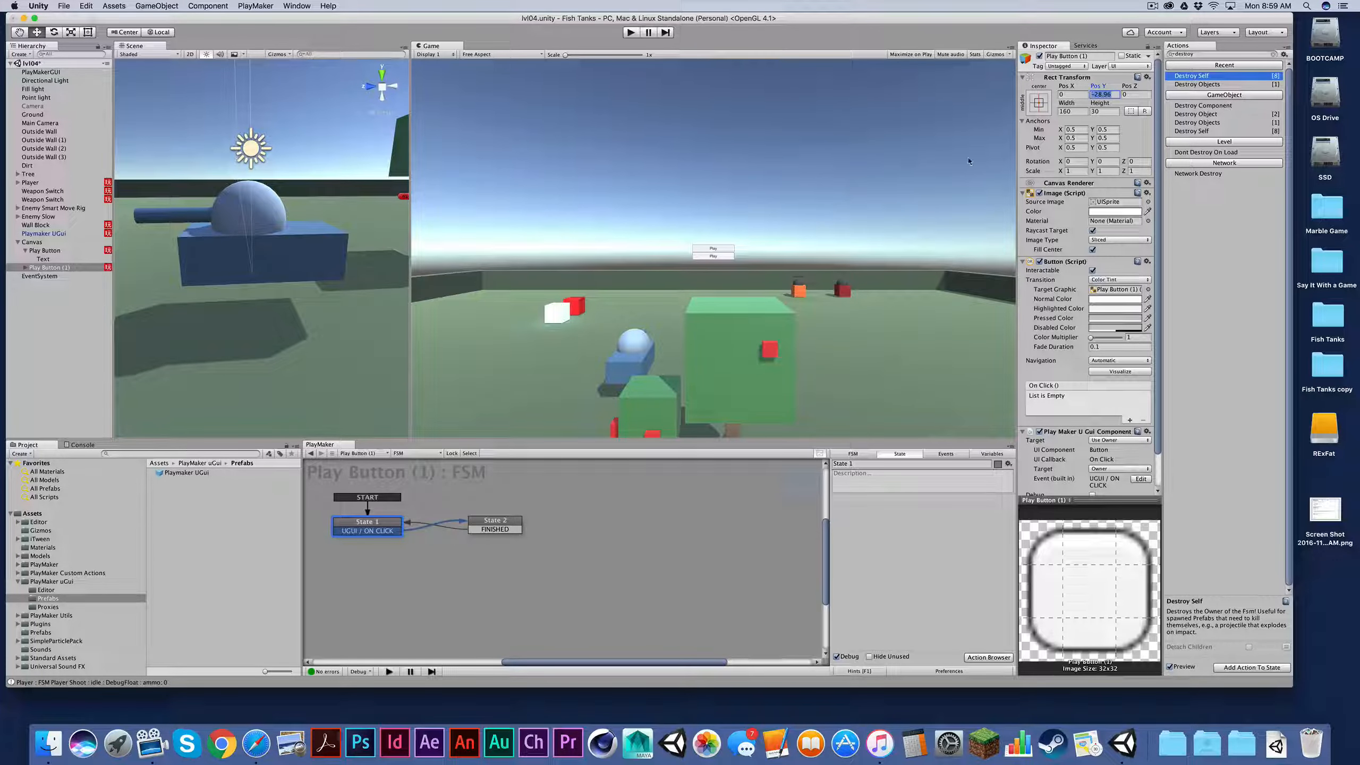
text(-37.28)
key(Return)
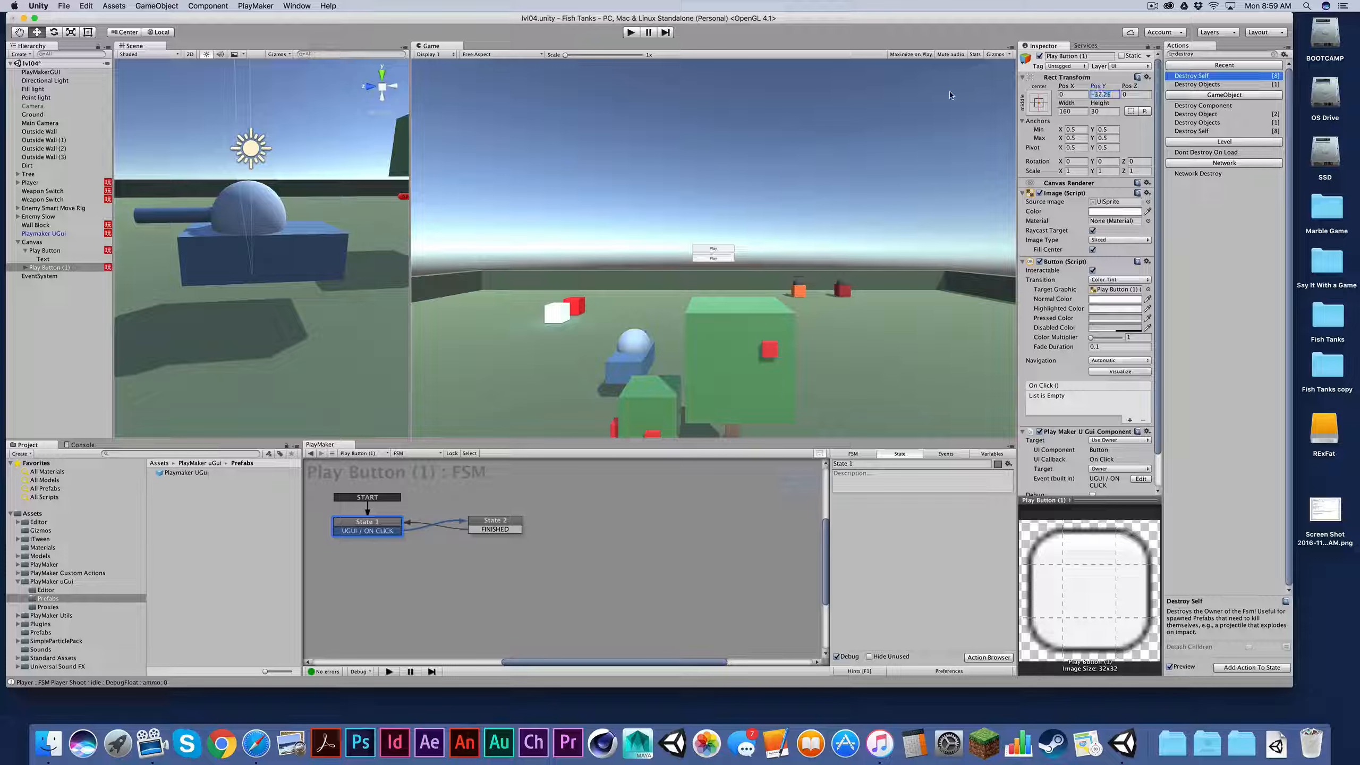
click(1111, 95)
text(-40)
Rename the duplicated Play Button (1) as "Quit Button"
click(50, 267)
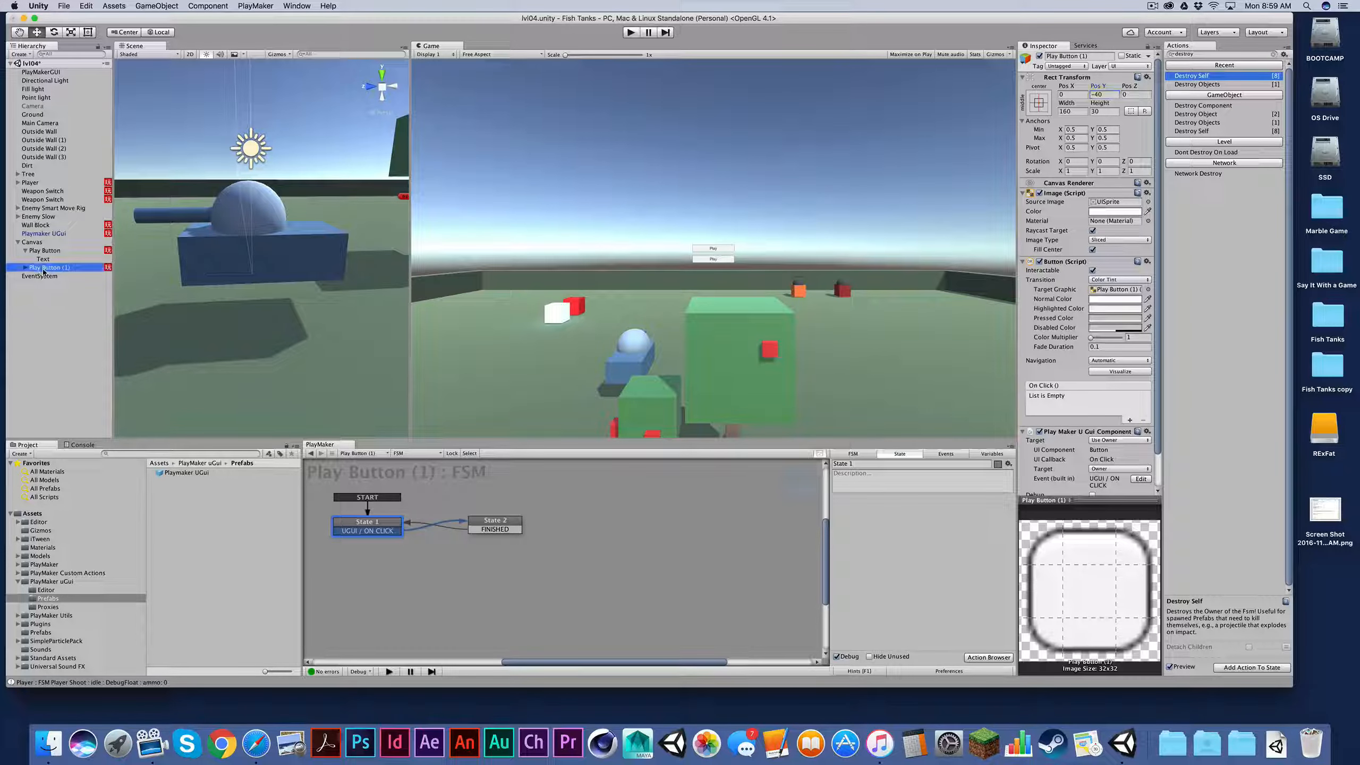
key(Return)
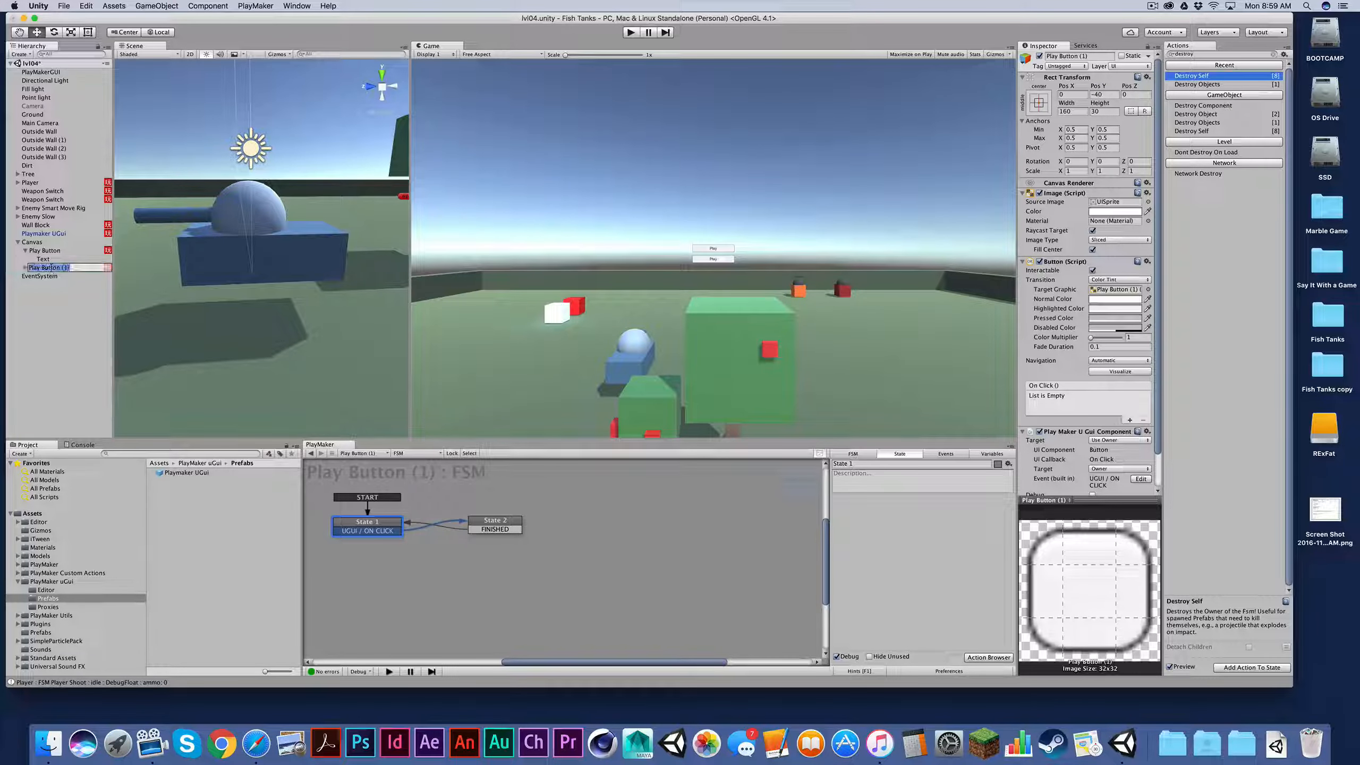
text(Quit Button)
key(Return)
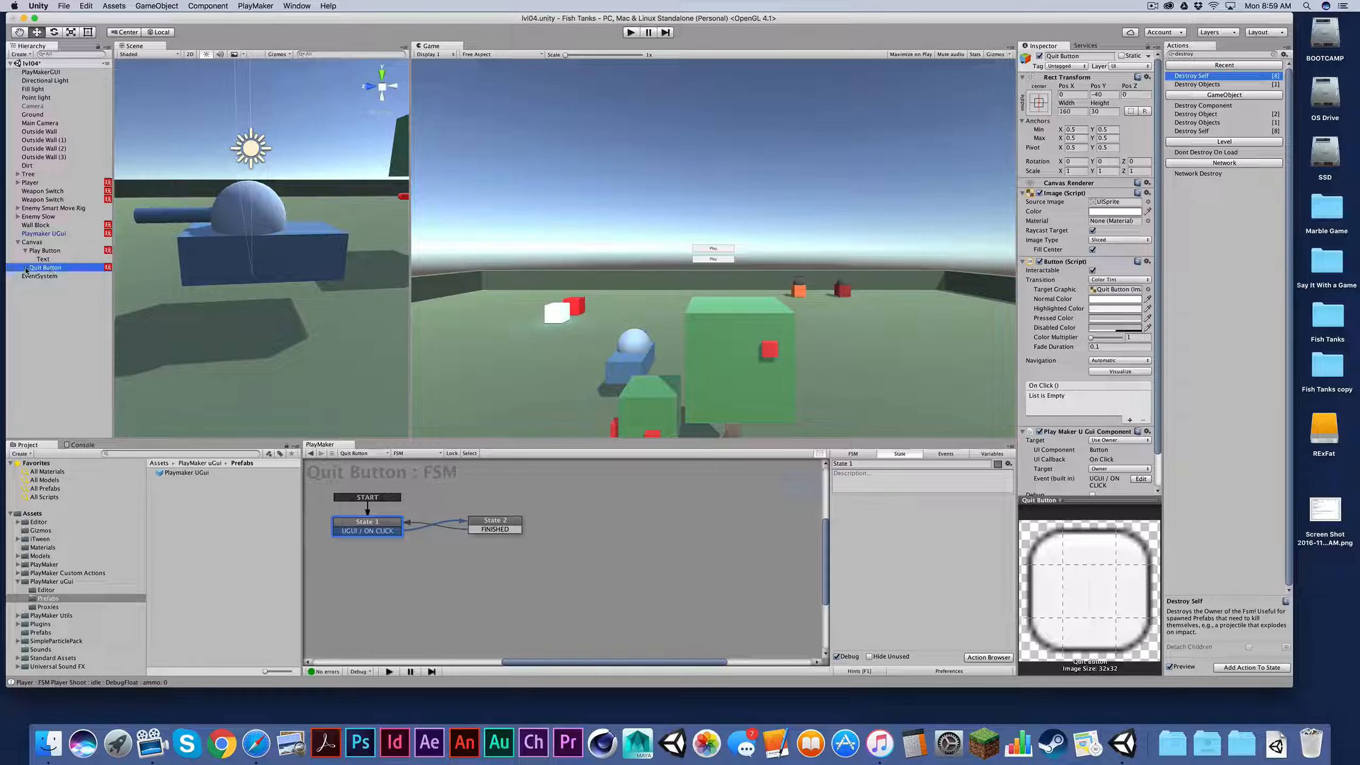
Change the label on the Quit Button's child Text object to "Quit"
click(25, 268)
click(51, 276)
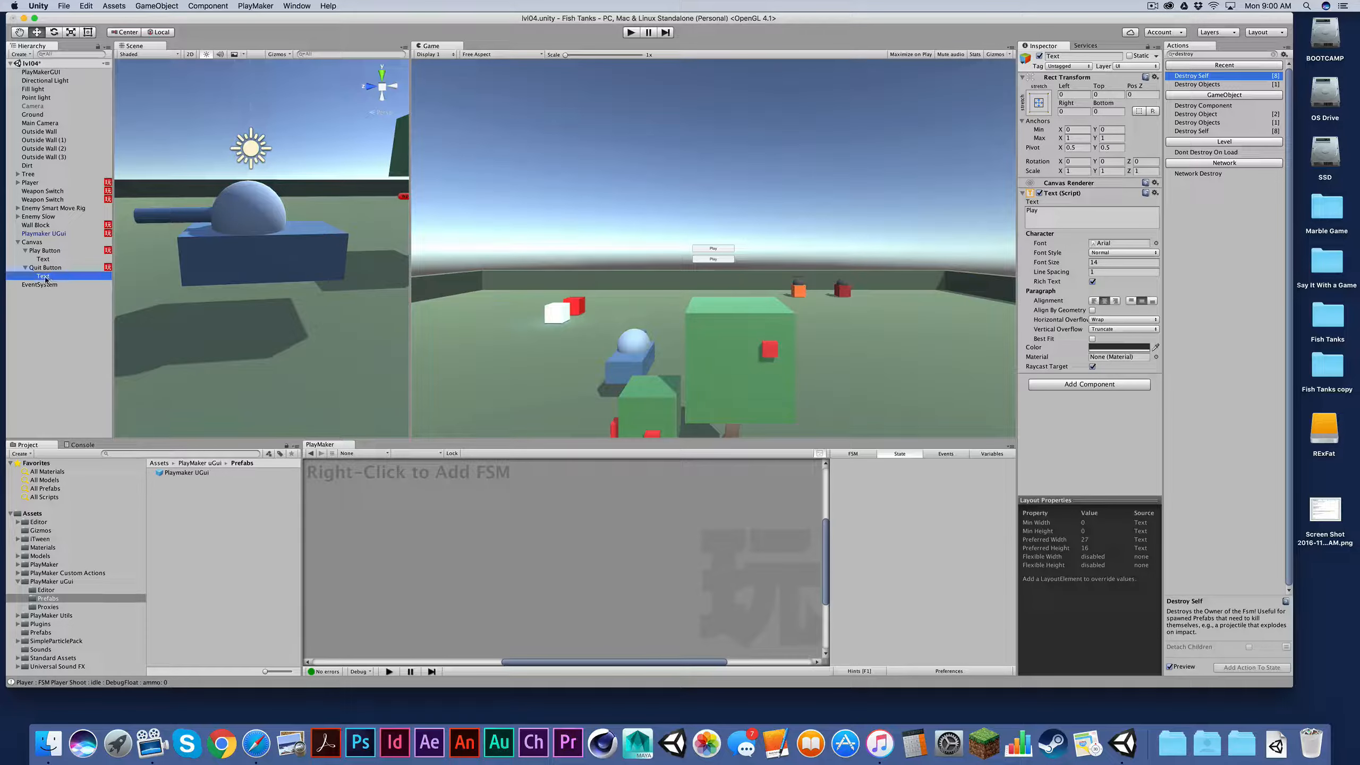
click(1045, 211)
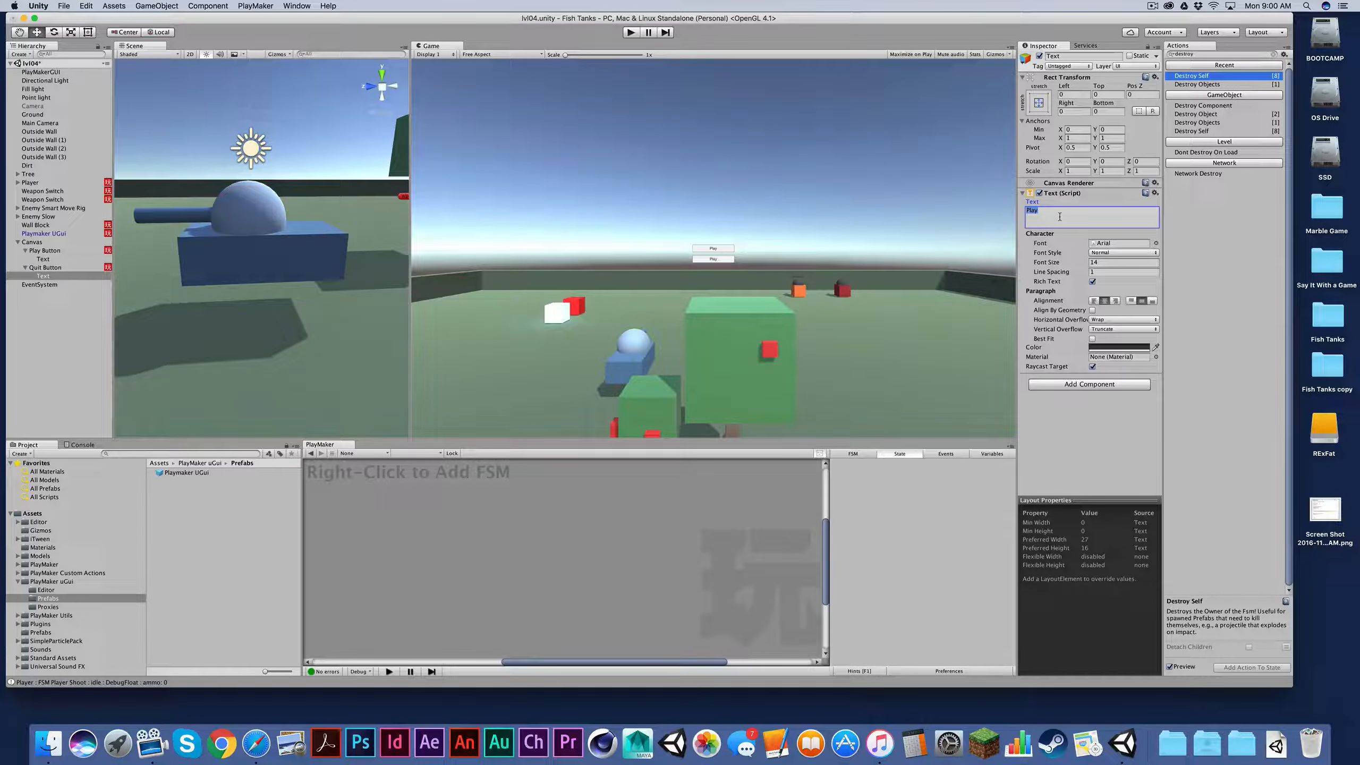
text(Quit)
key(Return)
Compare the Play Button's FSM with the Quit Button's copied FSM and inspect State 2 of the copy
click(40, 268)
click(38, 251)
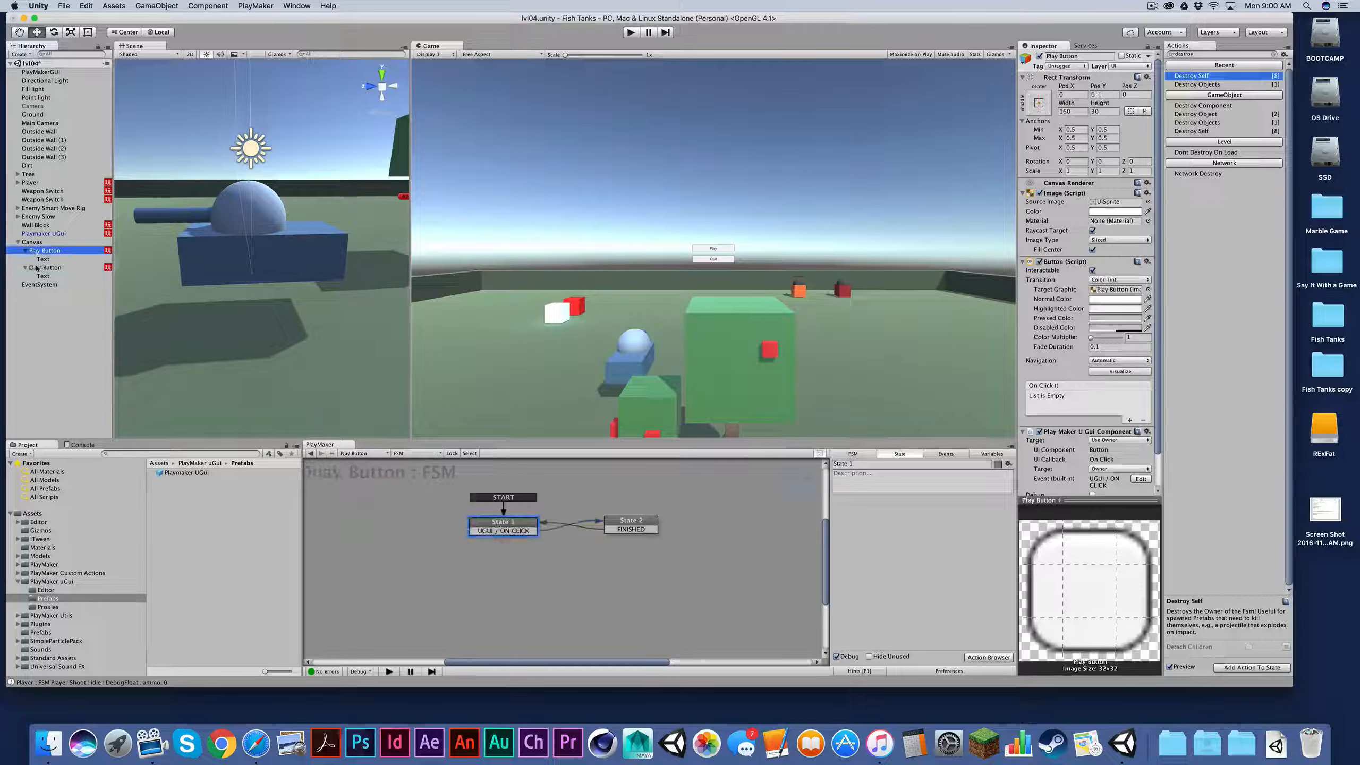
click(37, 267)
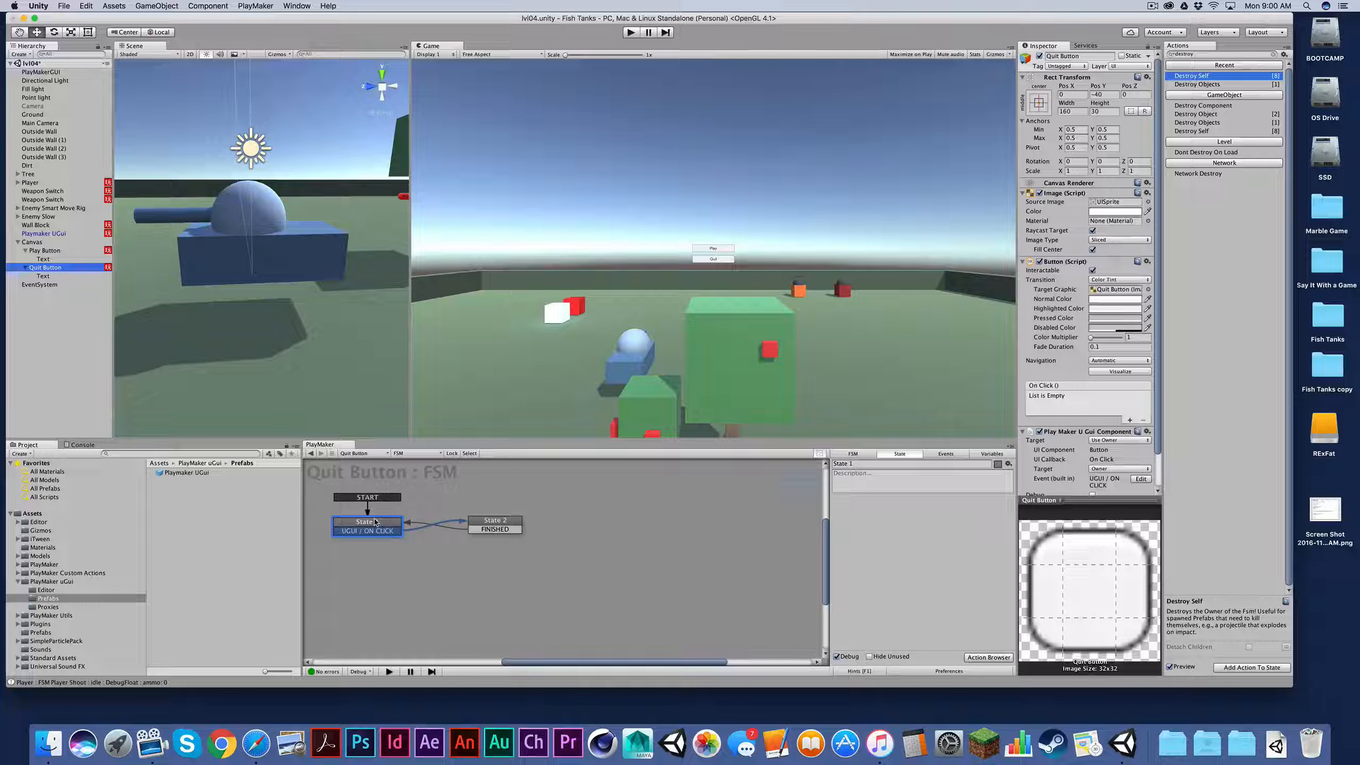
click(497, 523)
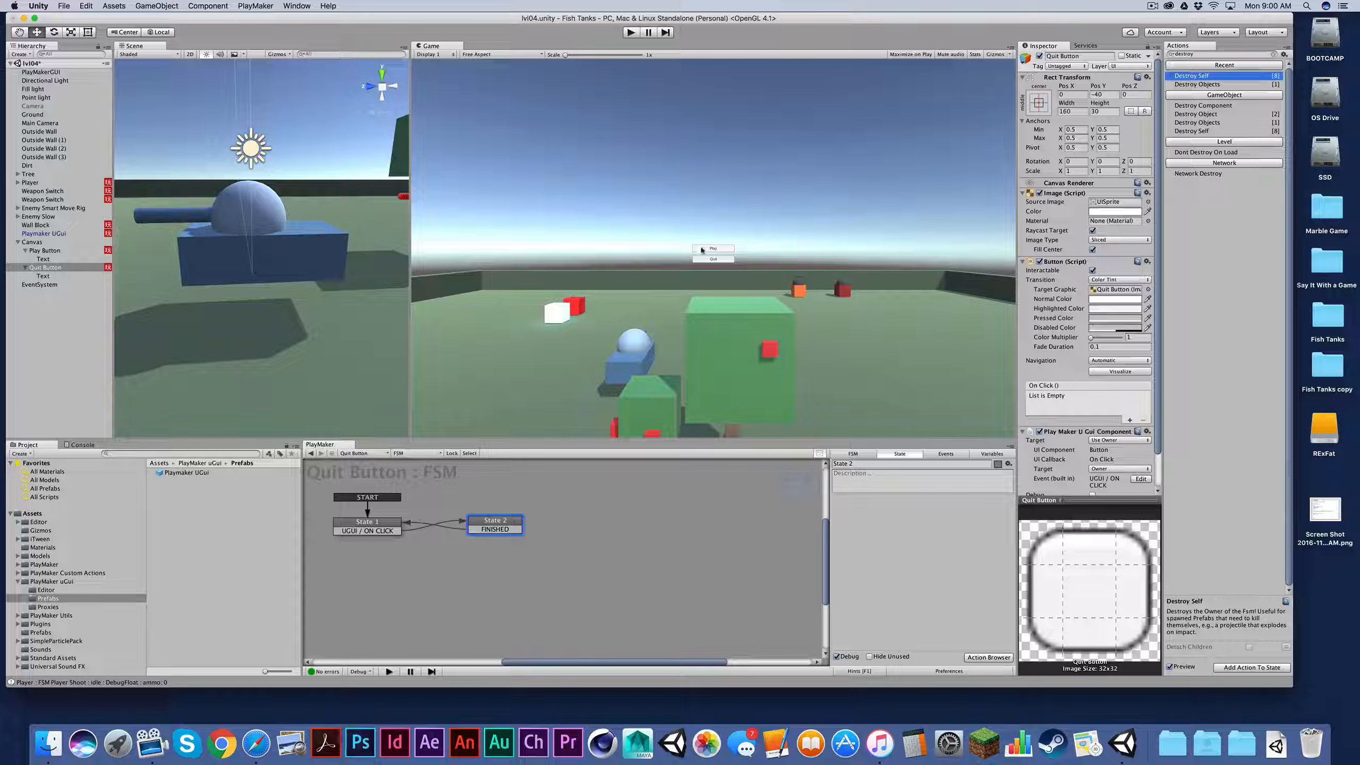
Run the game to check both menu buttons during play, ending with the game stopped
click(631, 32)
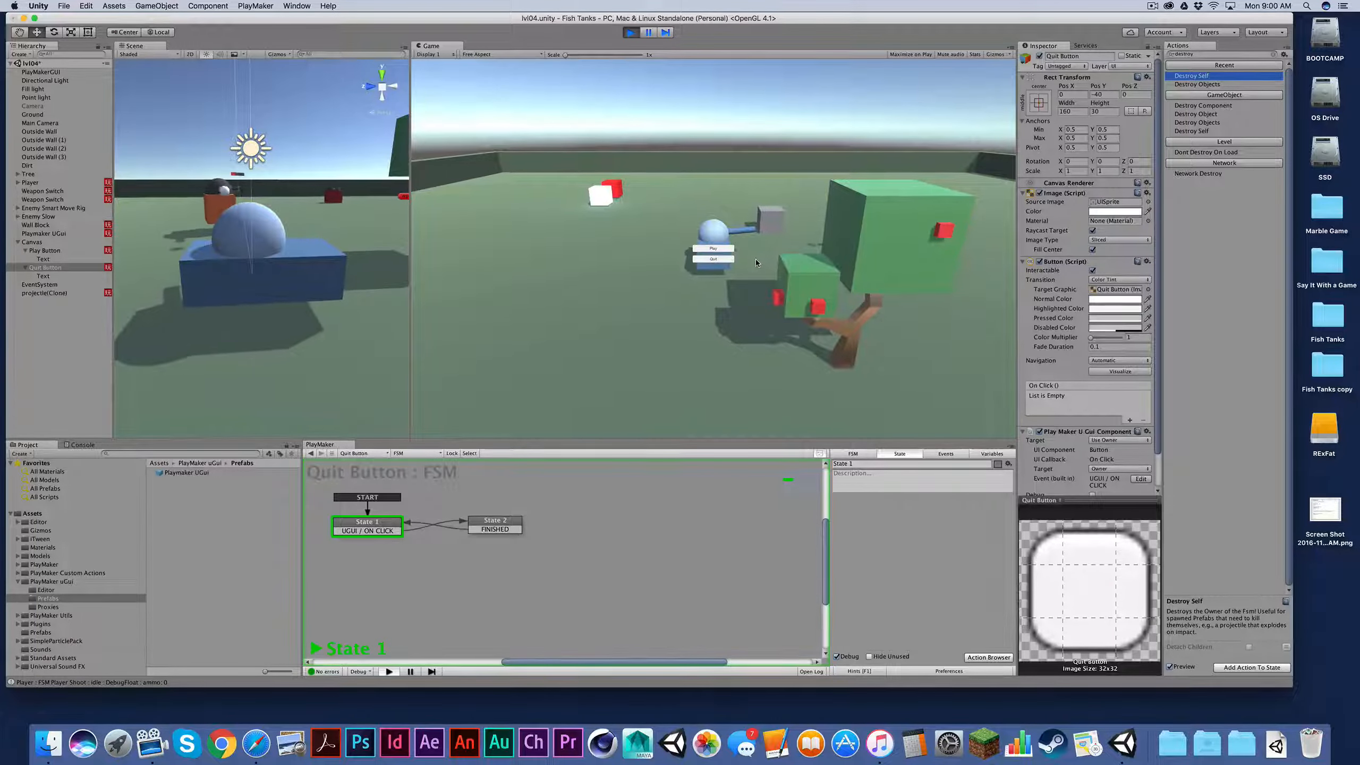
click(706, 235)
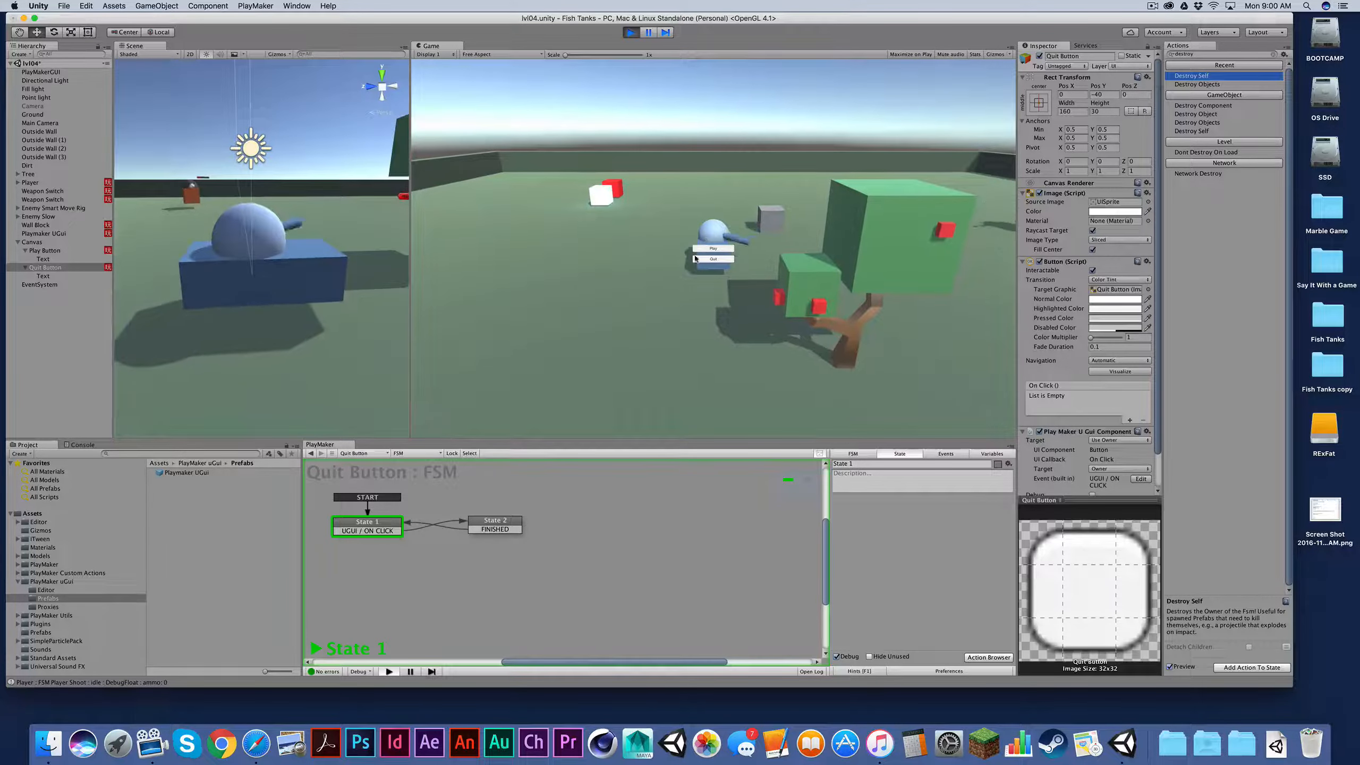
click(633, 33)
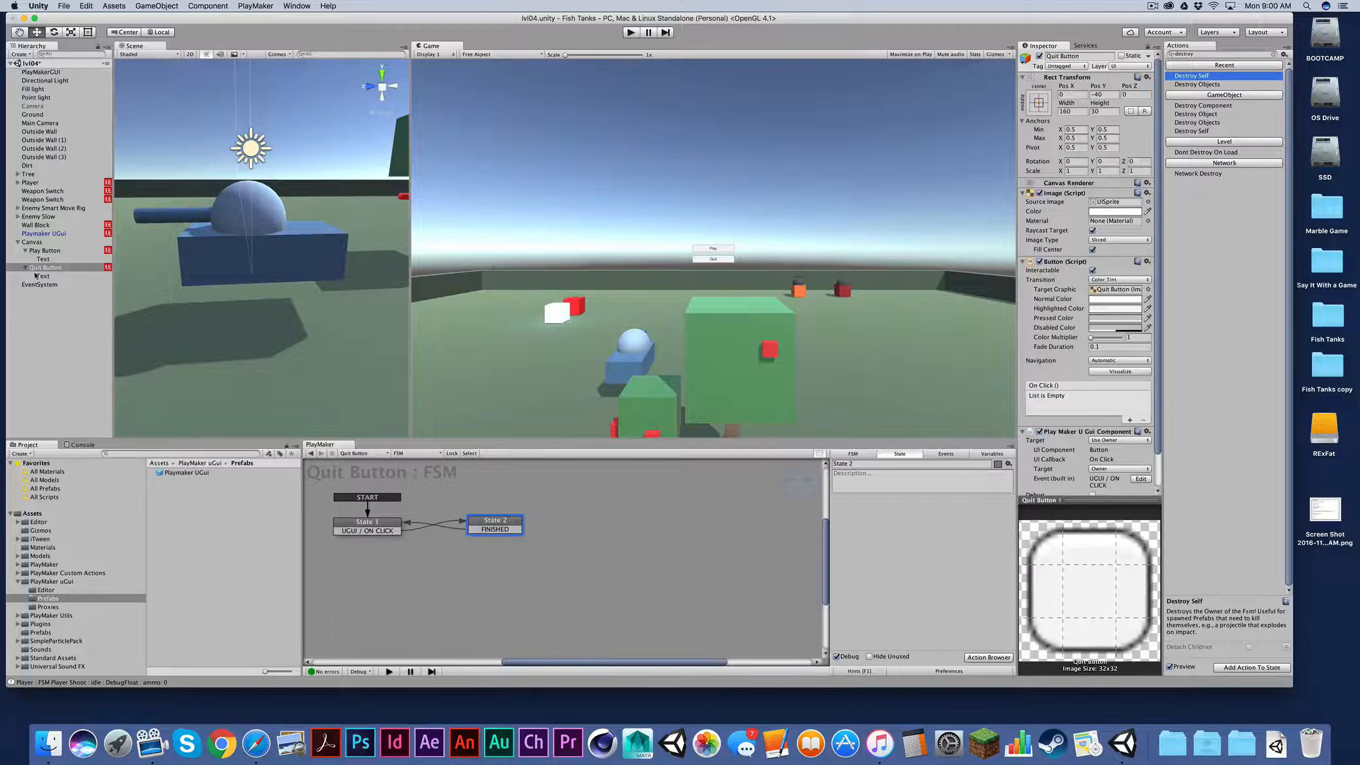
Collapse the Quit Button and switch the Canvas off and back on to check how the whole menu hides
click(25, 268)
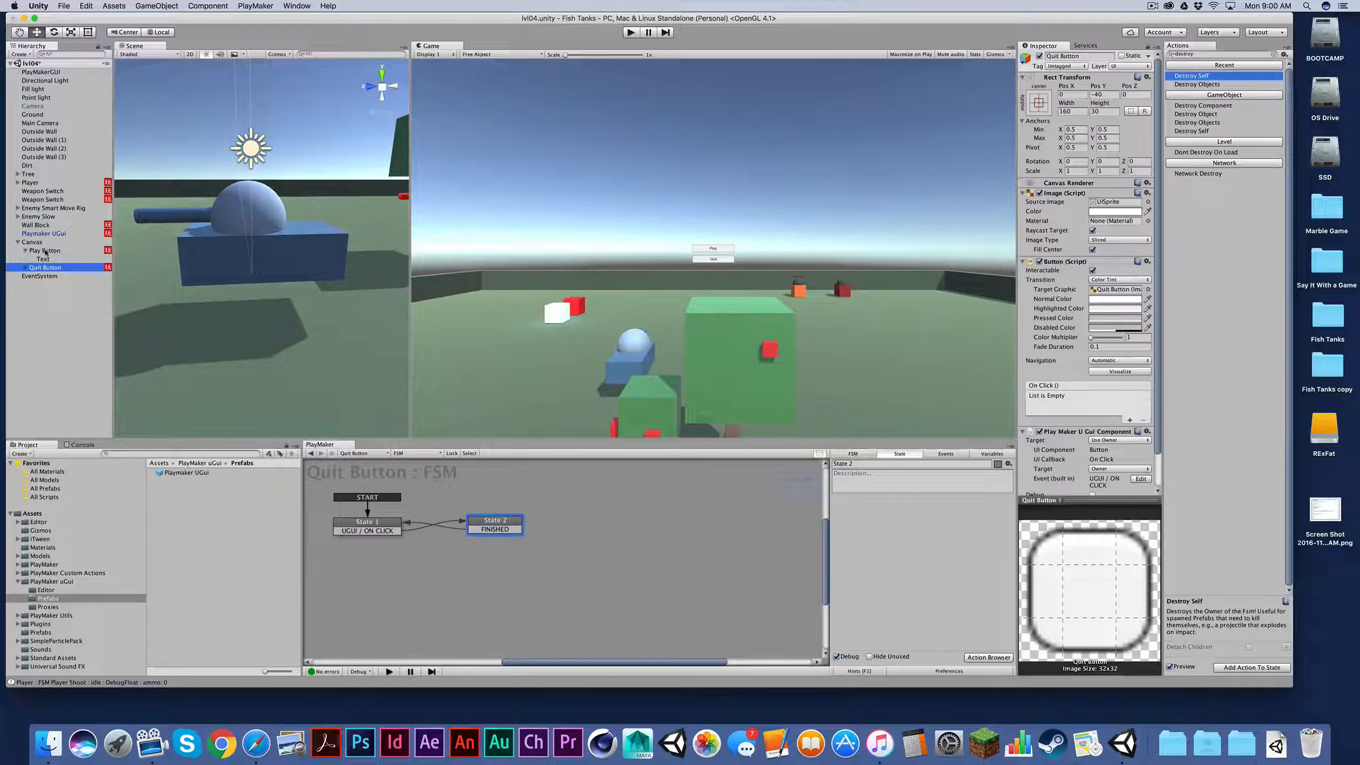
click(33, 242)
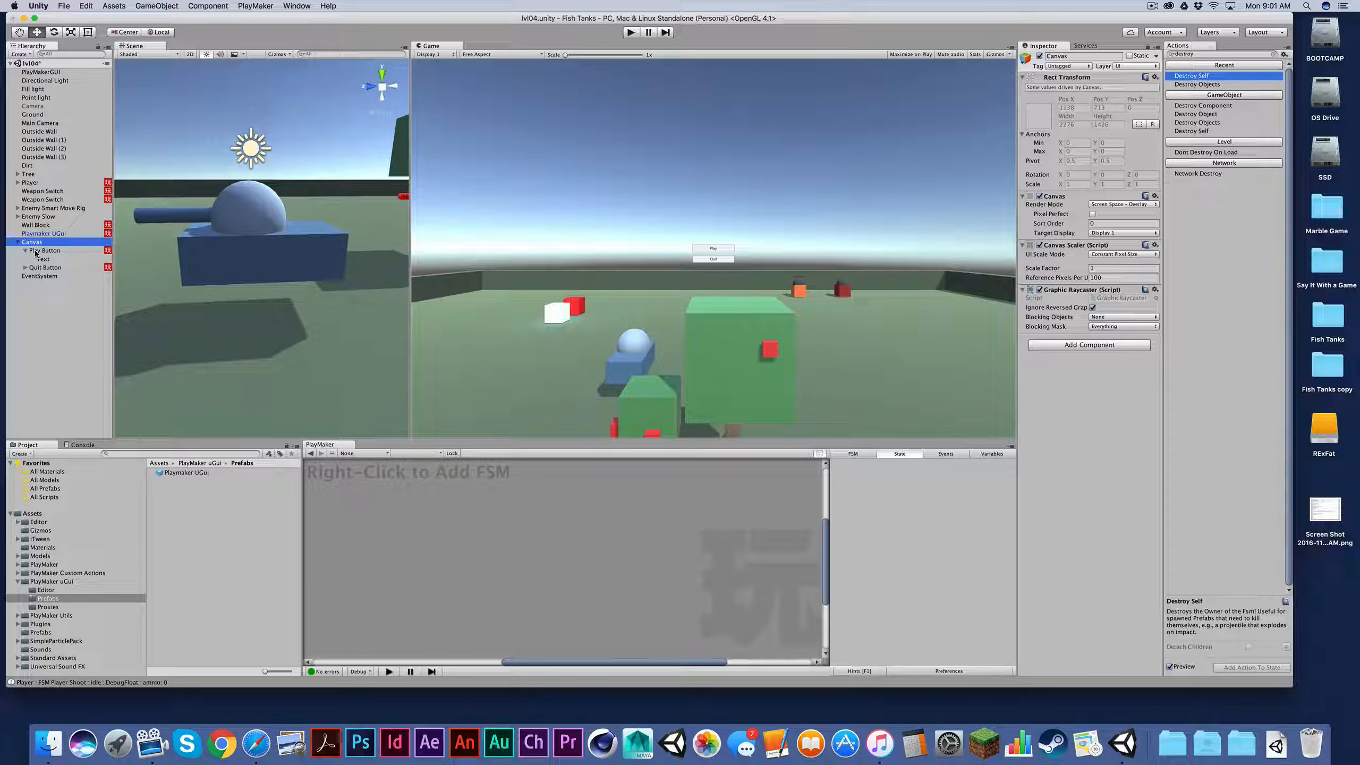
click(32, 250)
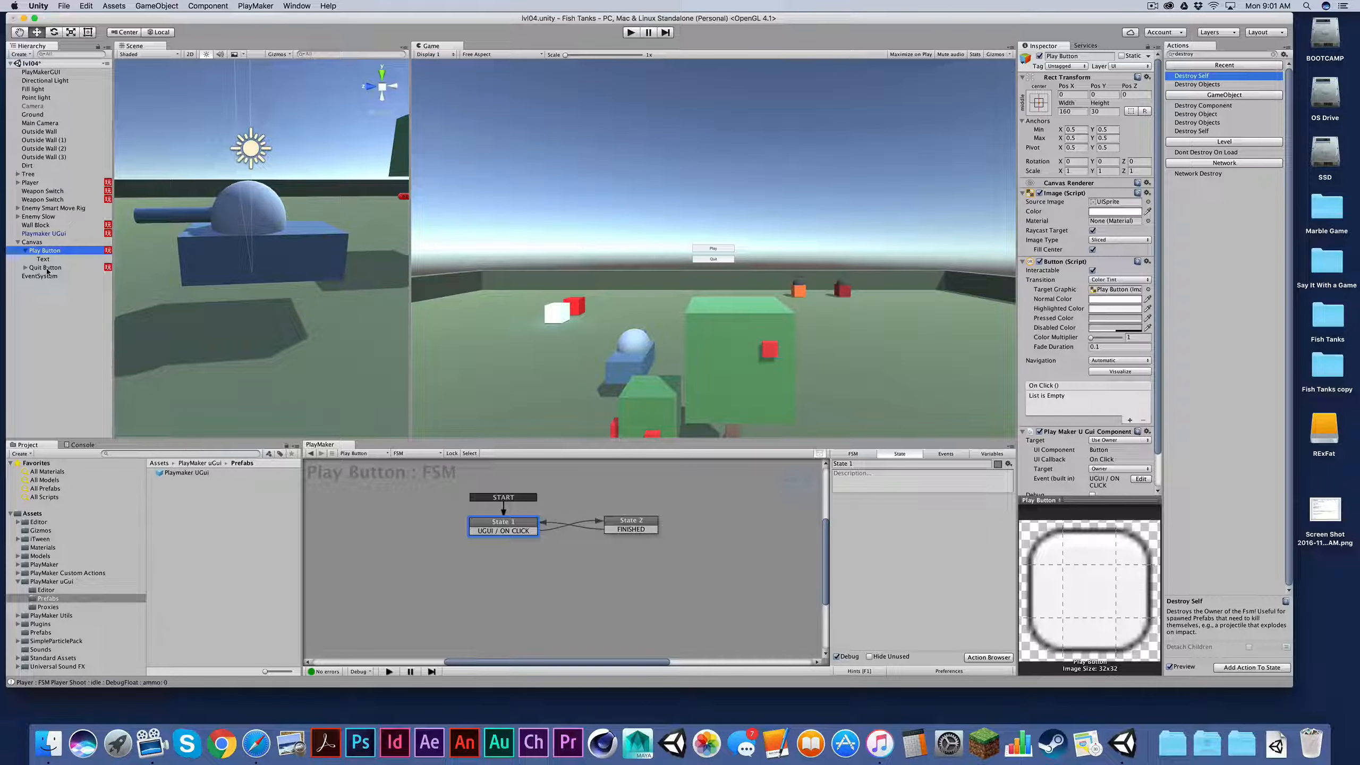
click(31, 243)
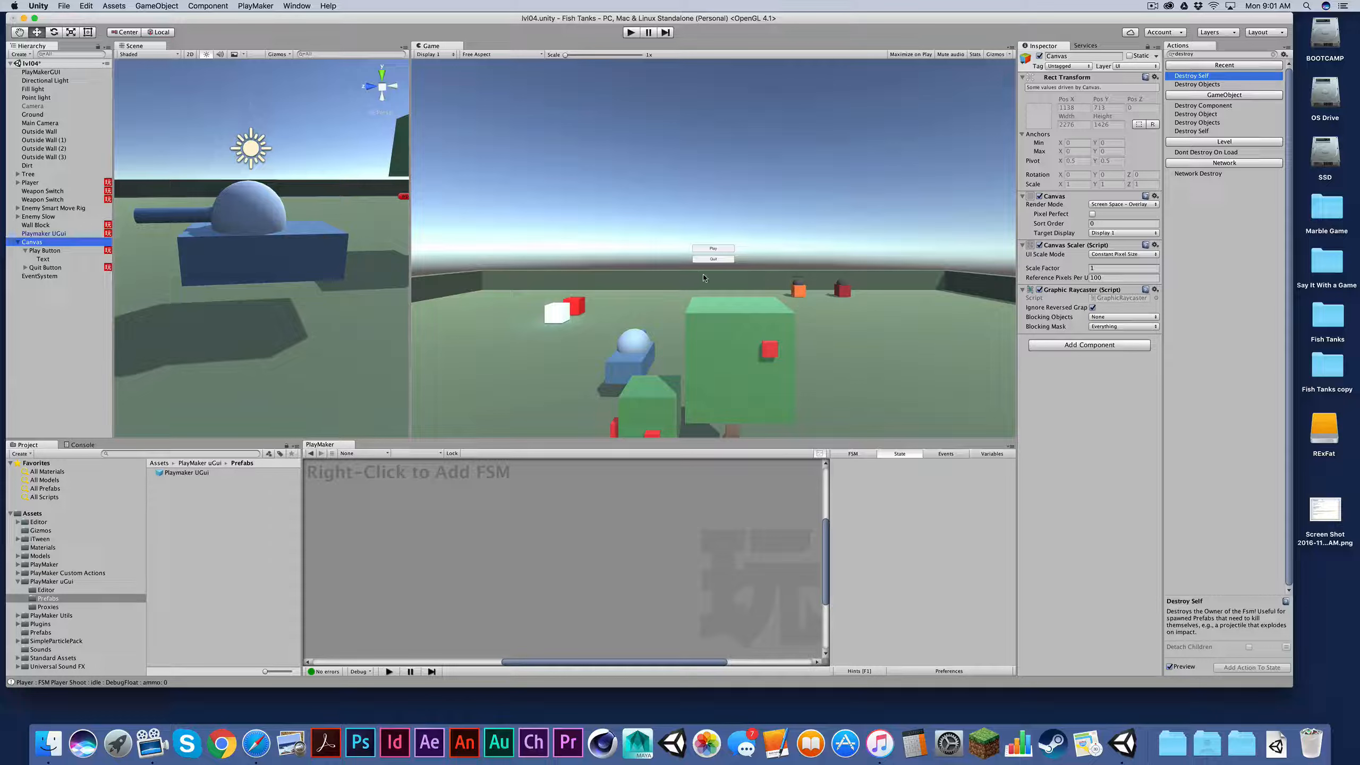
click(1039, 56)
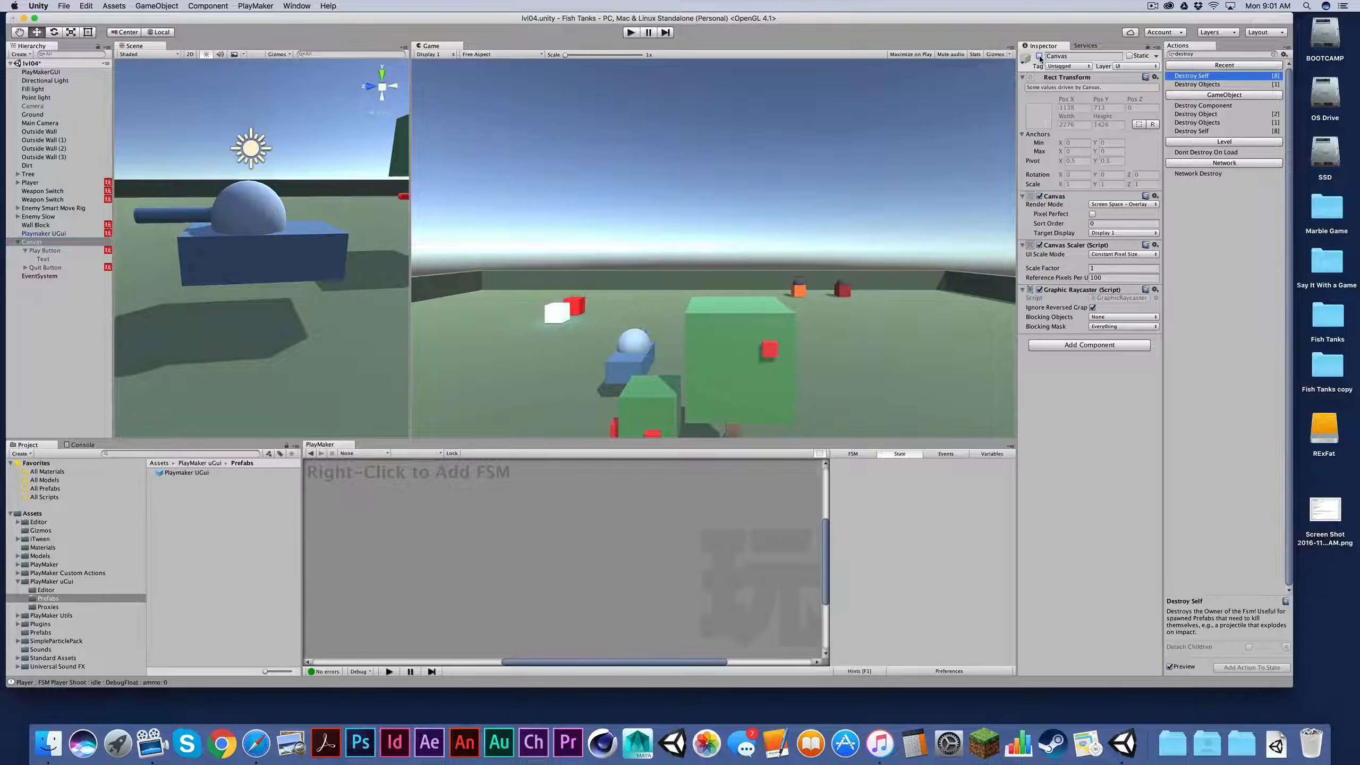
click(1039, 56)
click(1038, 57)
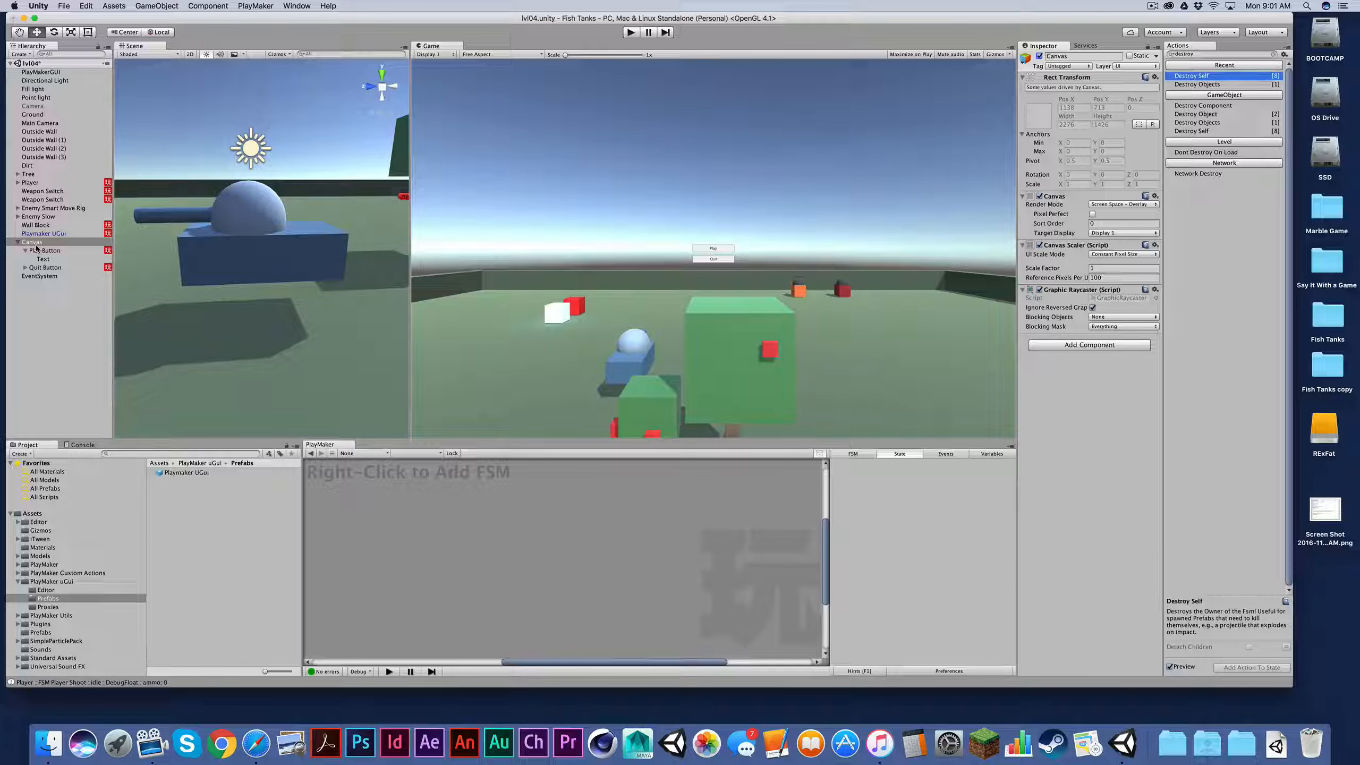
Create an empty GameObject in the scene and name it "Menu Manager"
click(154, 7)
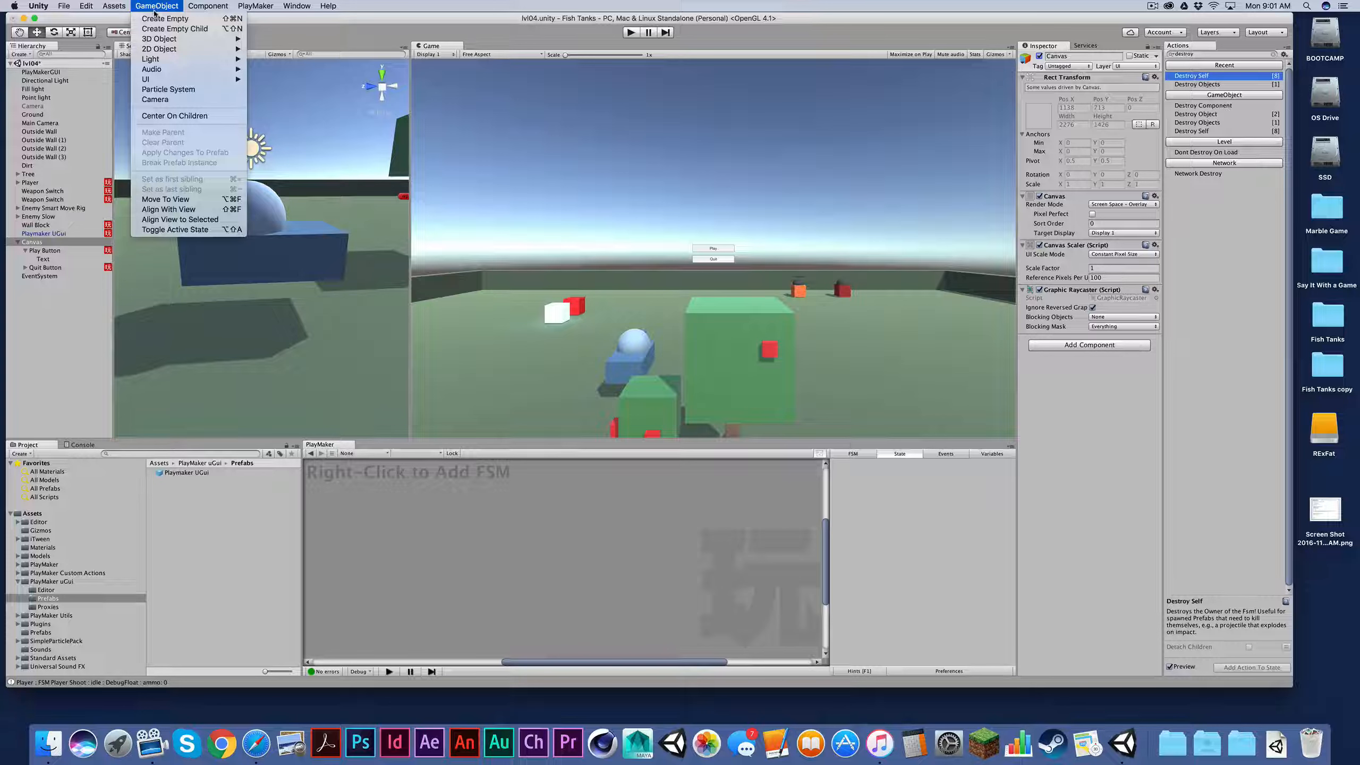
click(155, 16)
click(36, 285)
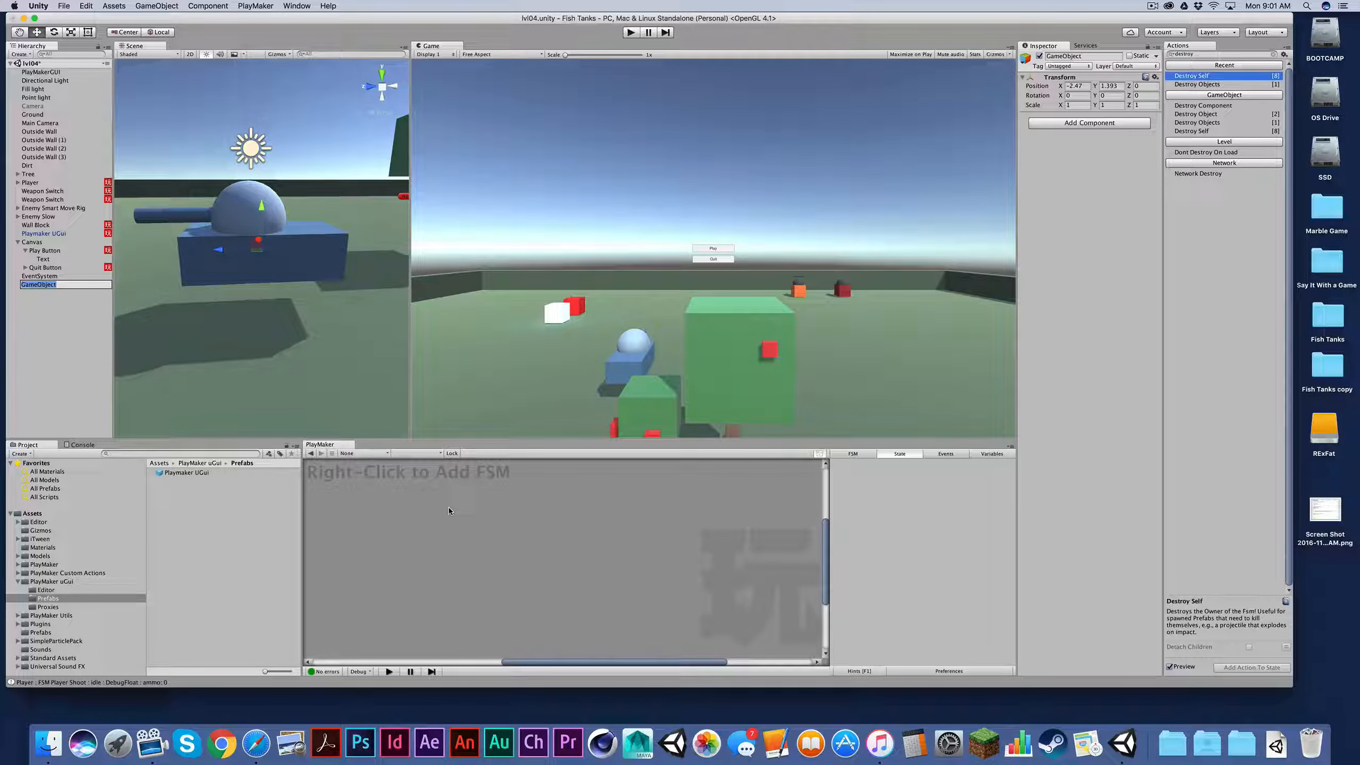
text(Menu Manager)
key(Return)
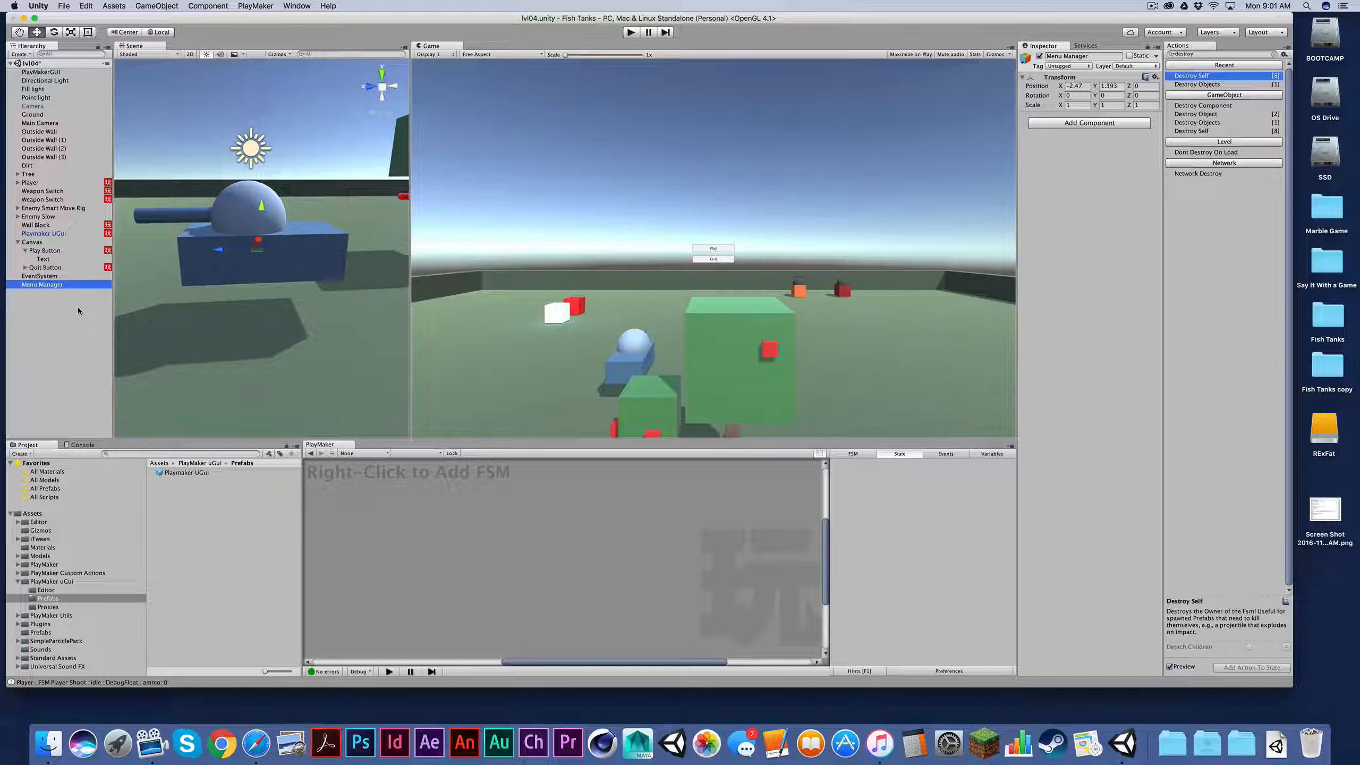
Make the Canvas a child of Menu Manager and rename it "Menu Canvas"
click(37, 244)
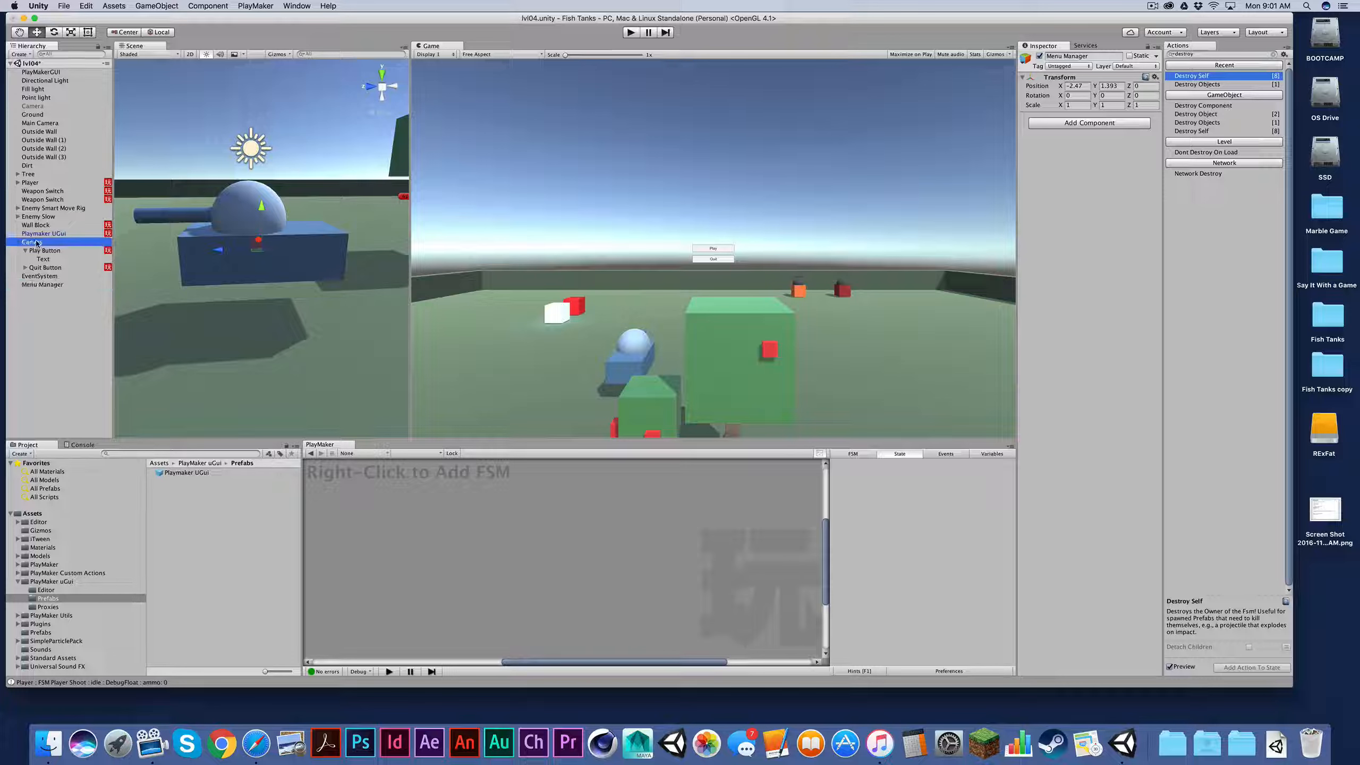
drag(37, 244, 46, 284)
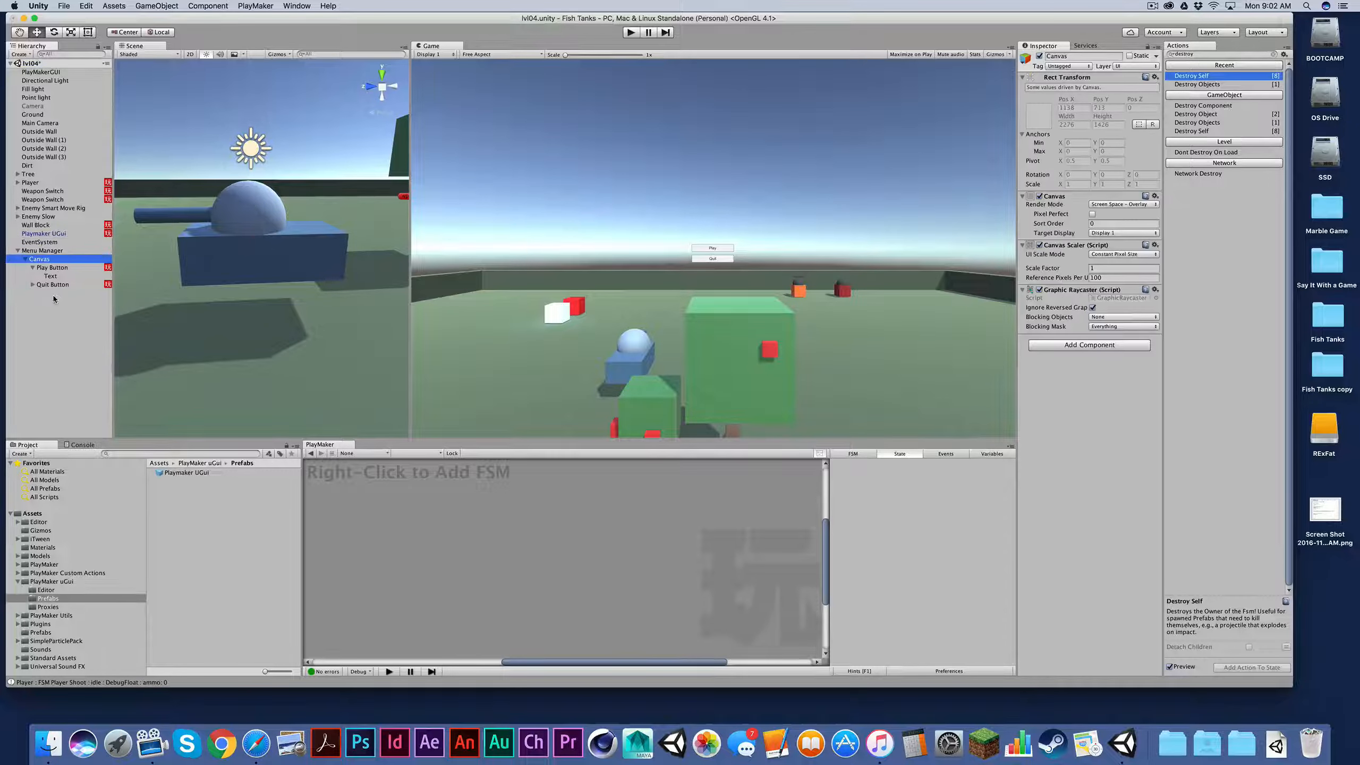
click(52, 251)
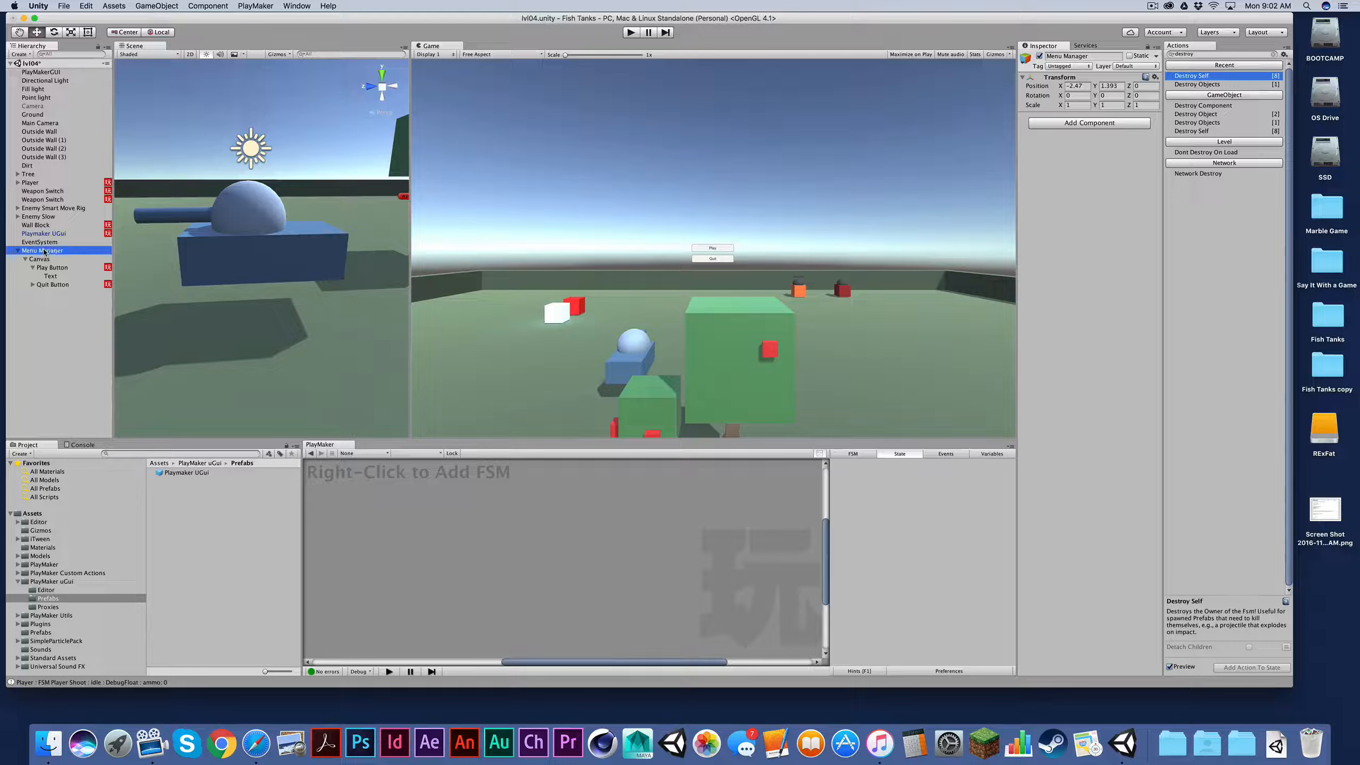
click(40, 260)
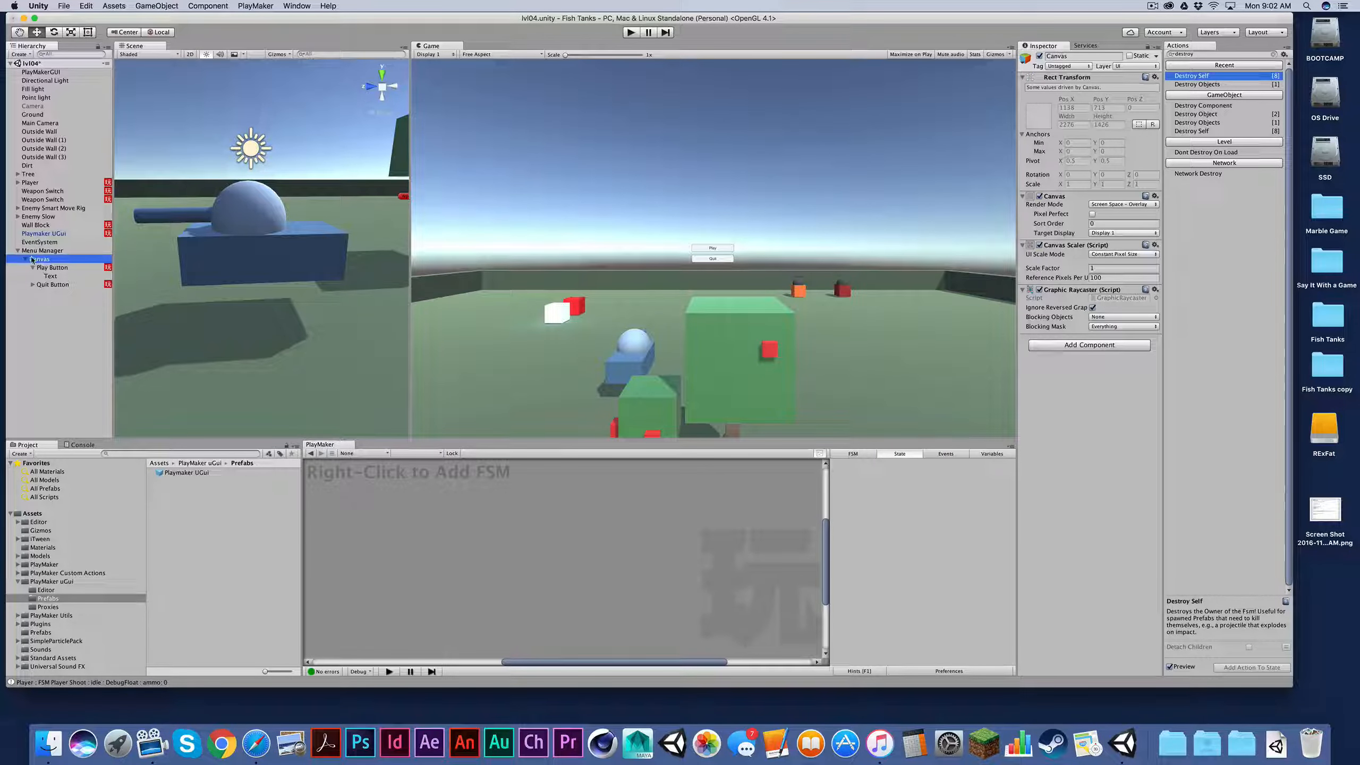
key(Return)
text(Menu Canvas)
key(Return)
Frame the Menu Manager in the Scene view and adjust the view until the arena is in sight
double_click(37, 251)
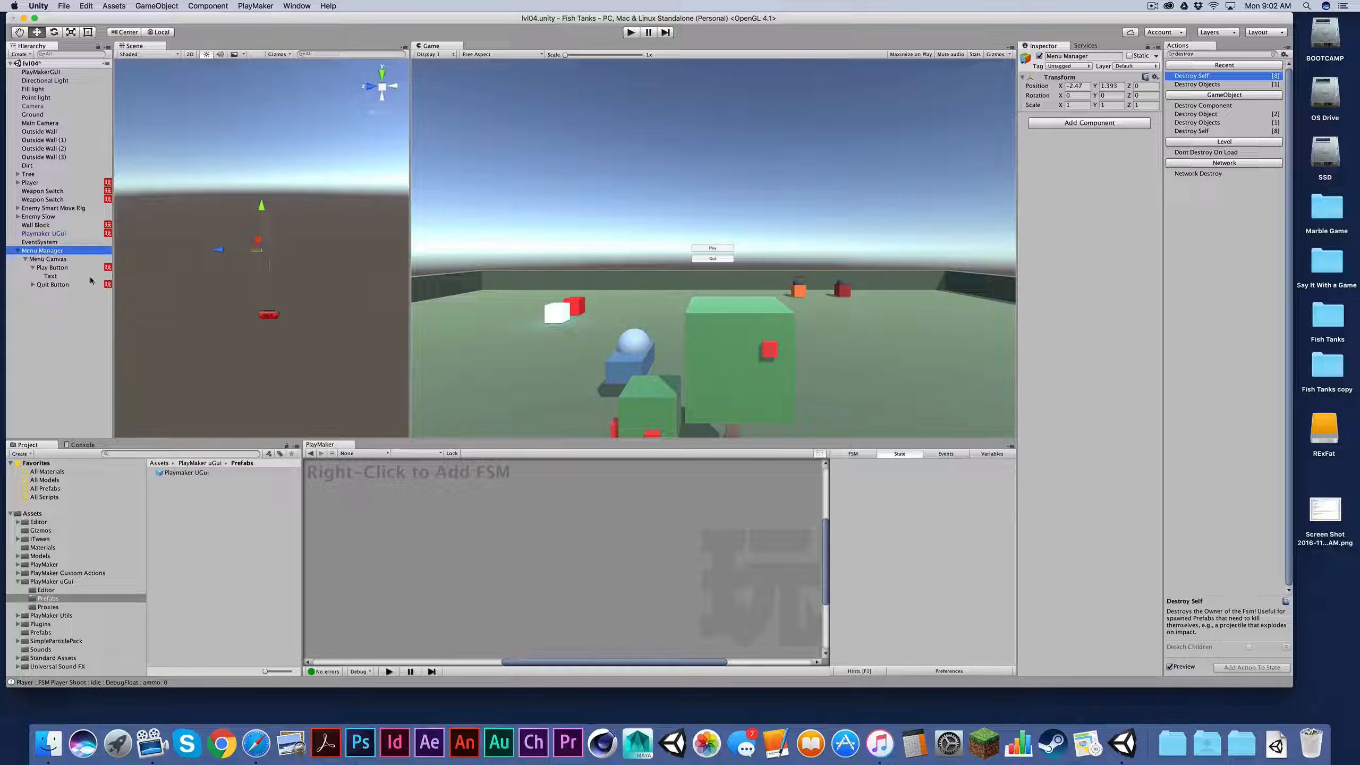
click(56, 259)
click(55, 252)
key(f)
scroll(256, 262, down, 3)
scroll(256, 262, up, 5)
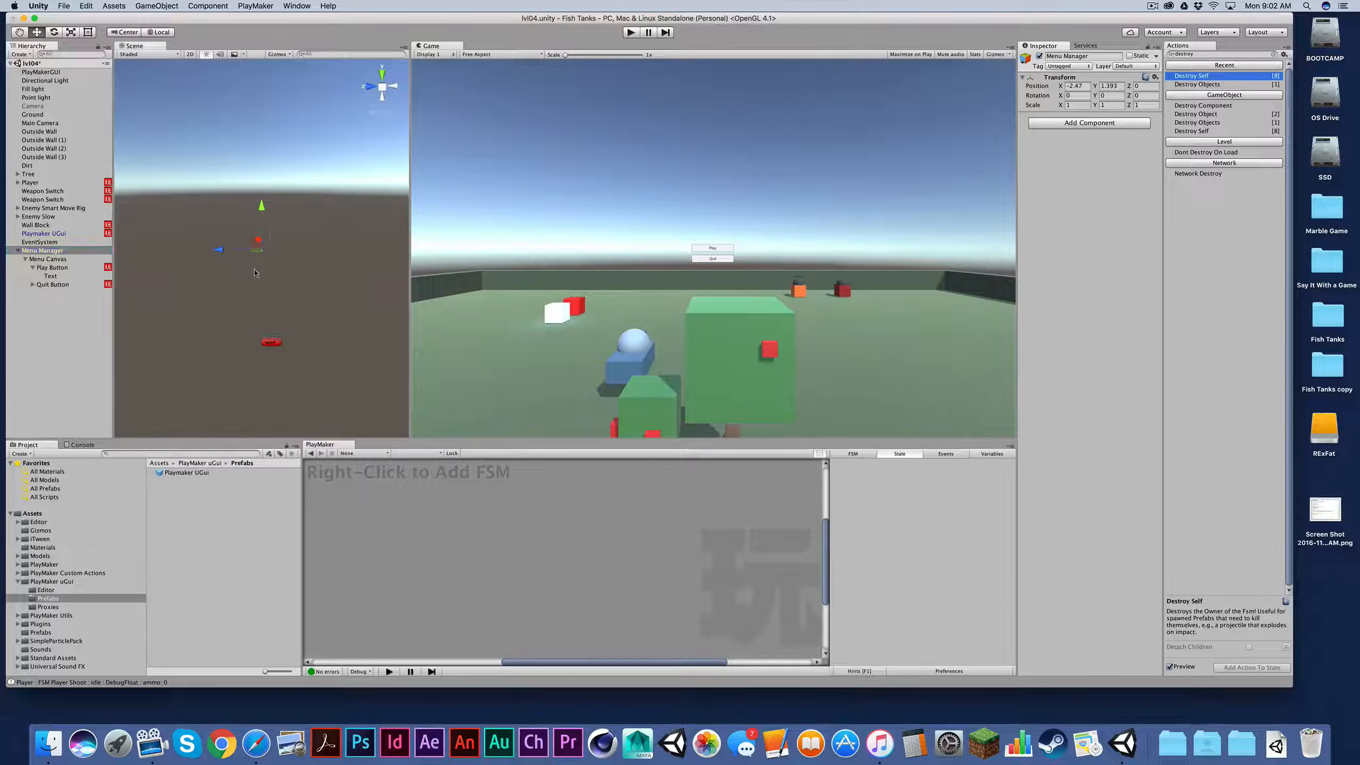
scroll(250, 280, up, 10)
alt+drag(250, 283, 318, 325)
scroll(328, 298, down, 5)
scroll(333, 310, down, 1)
click(246, 258)
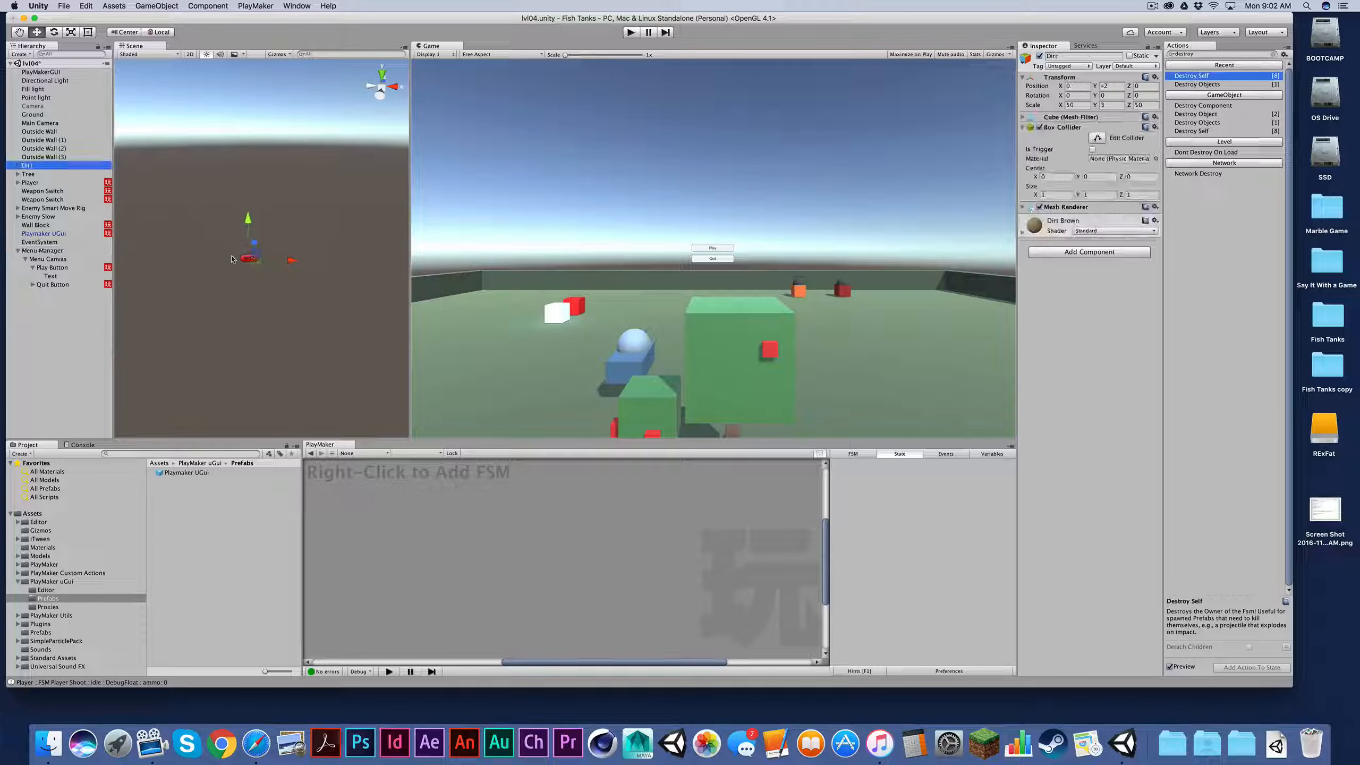
scroll(241, 263, down, 8)
scroll(241, 264, up, 3)
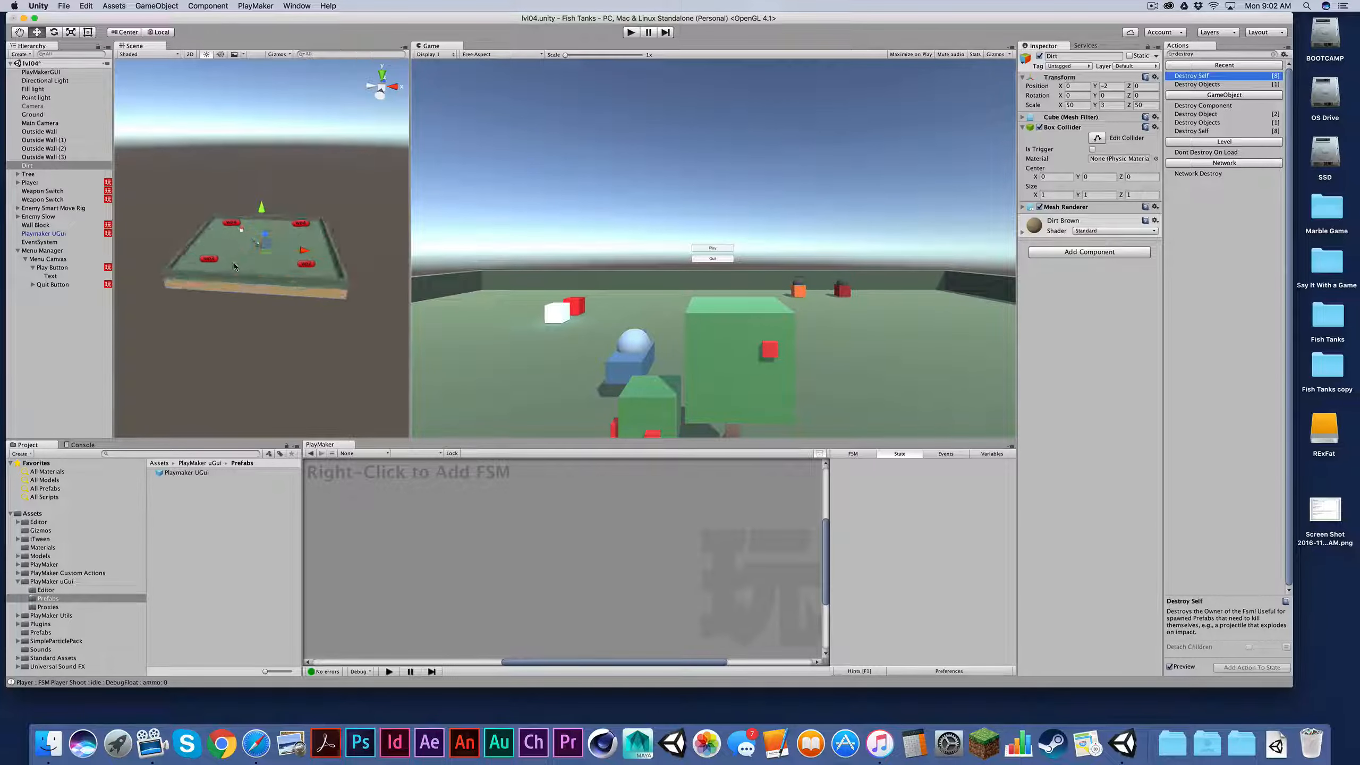
Add a PlayMaker FSM to the Menu Manager object
click(43, 252)
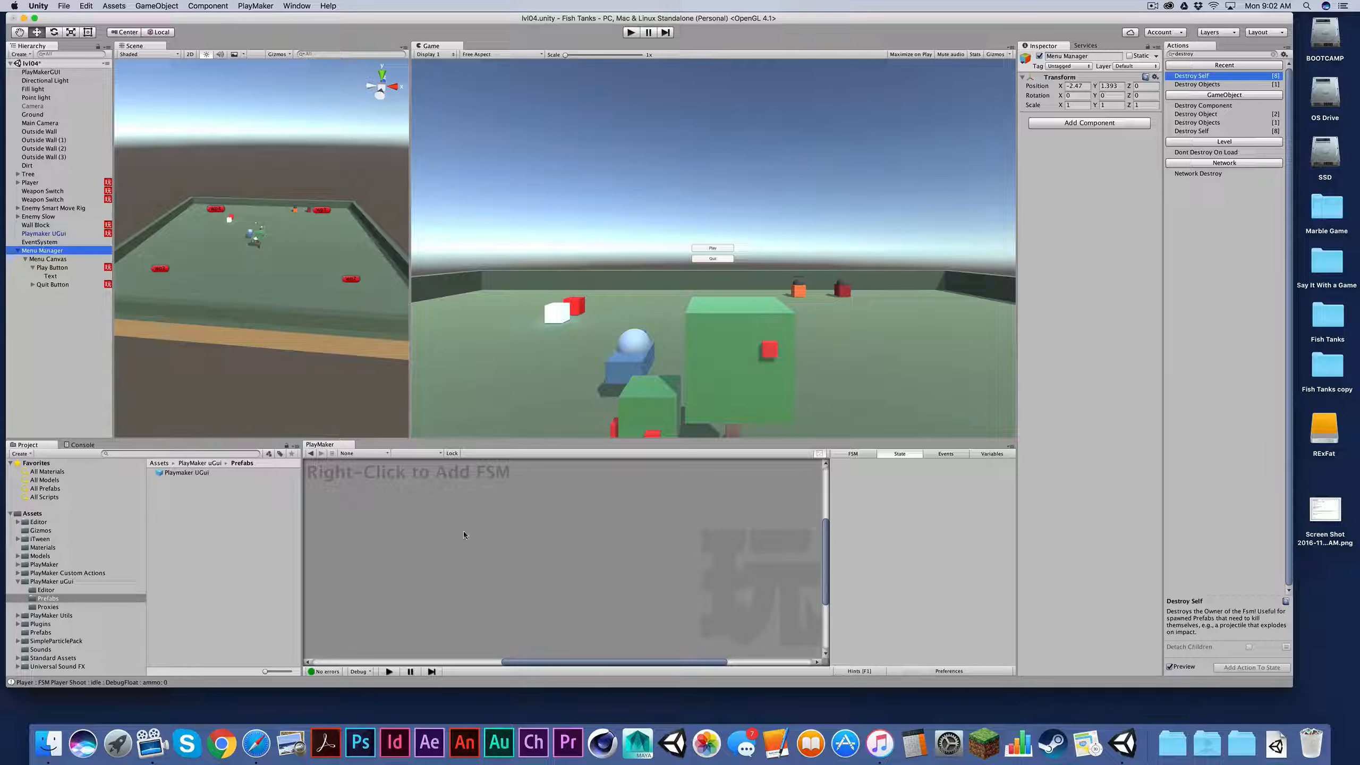
right_click(501, 526)
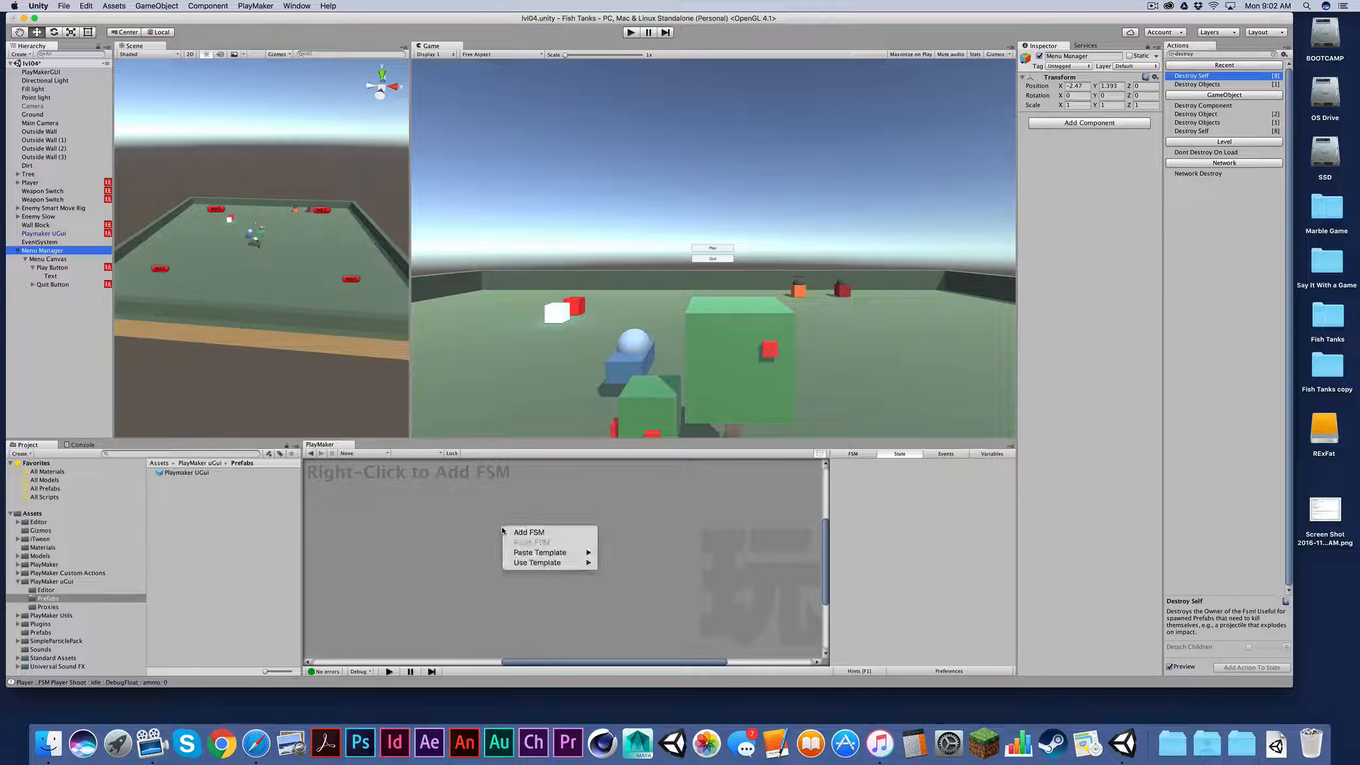
click(529, 534)
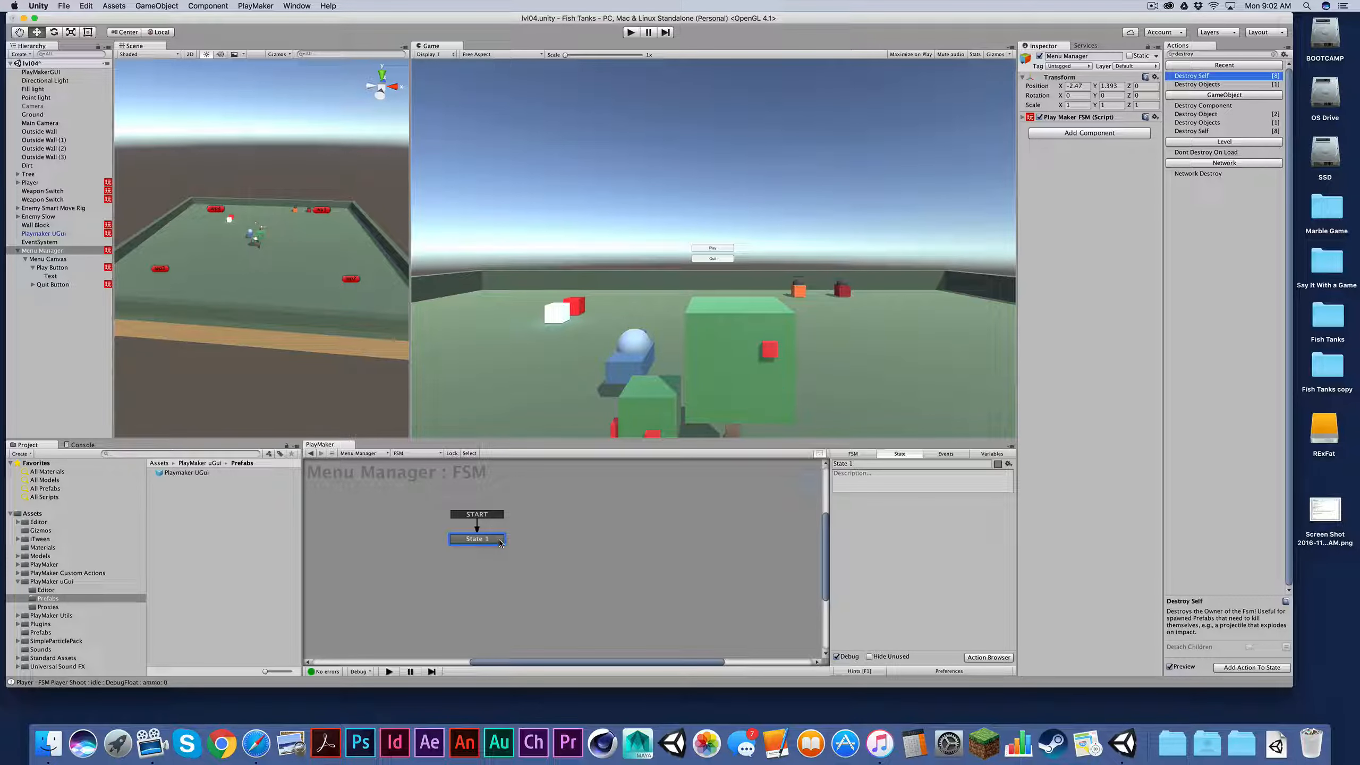
Find the Get Key Down action in the Input category and add it to State 1 of the Menu Manager FSM
click(1216, 54)
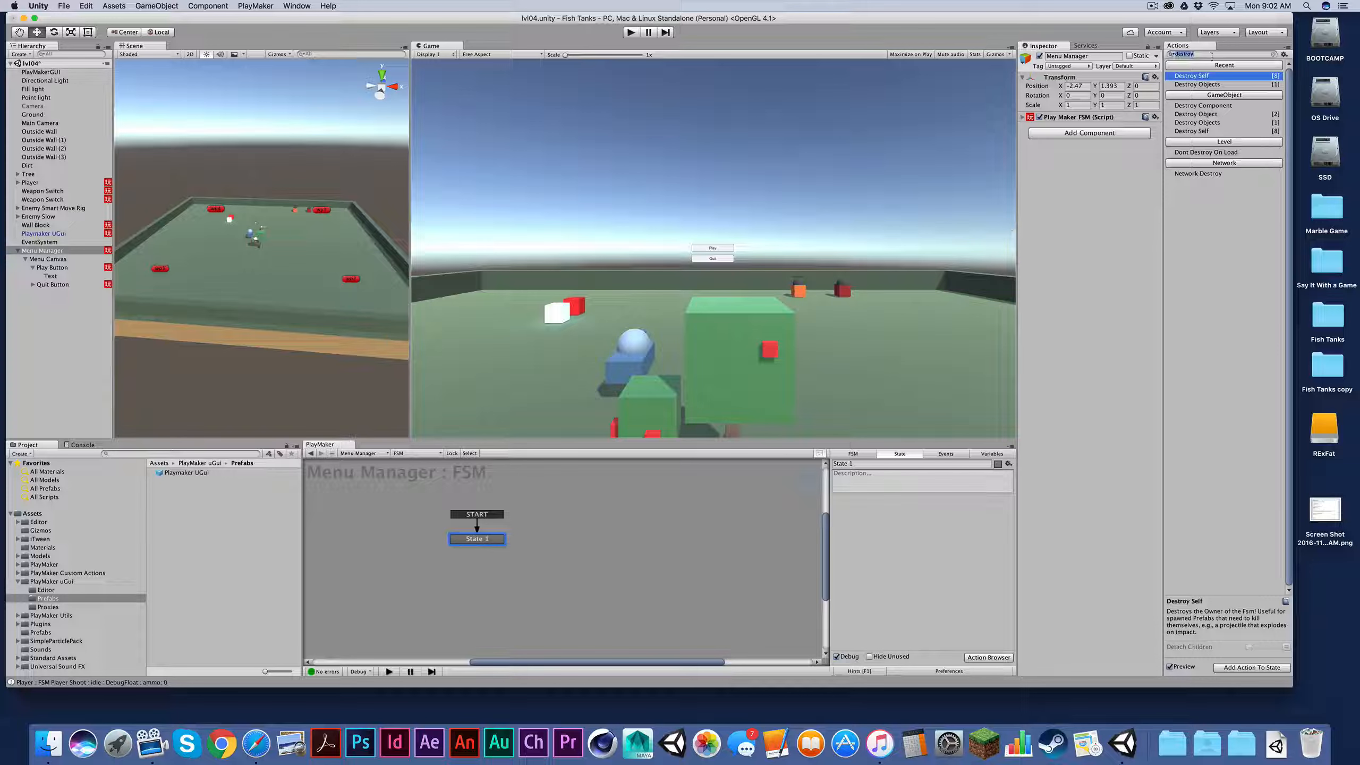
text(get key)
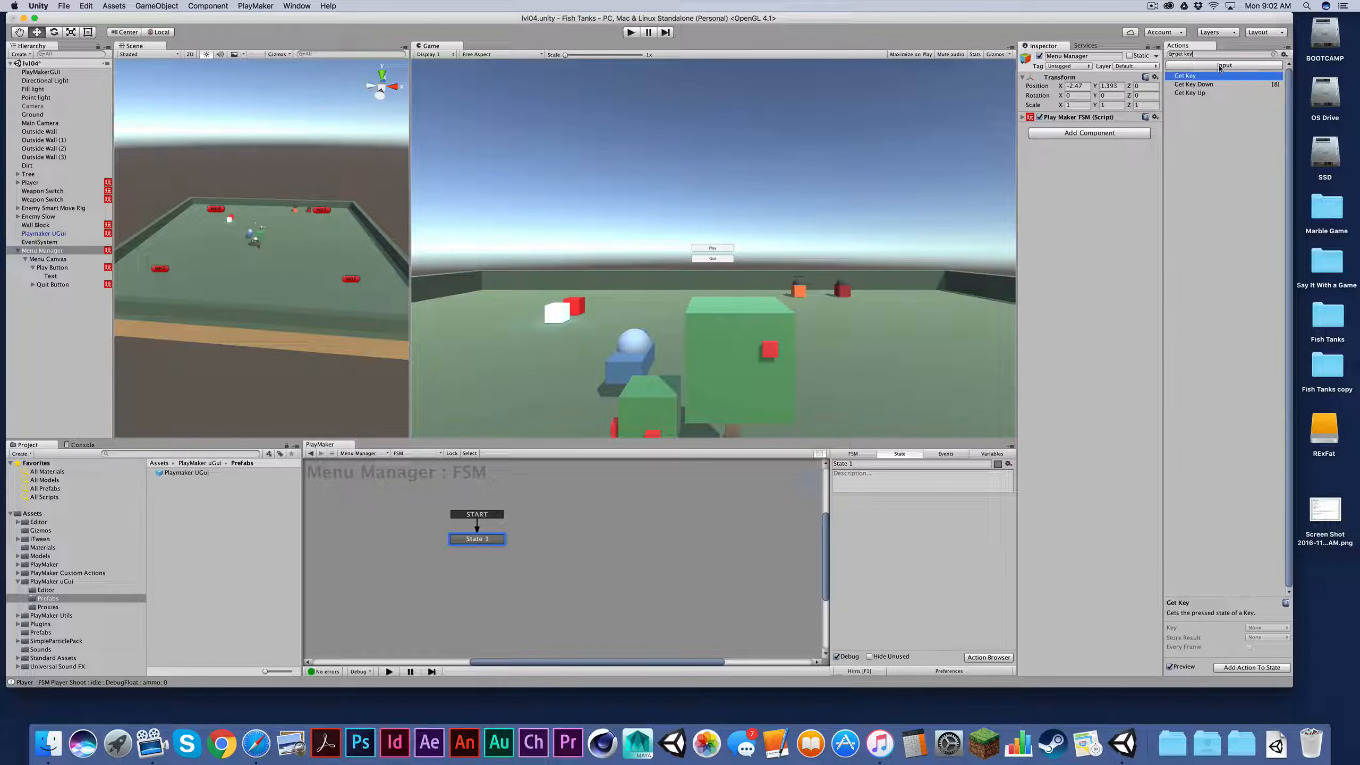
click(1273, 55)
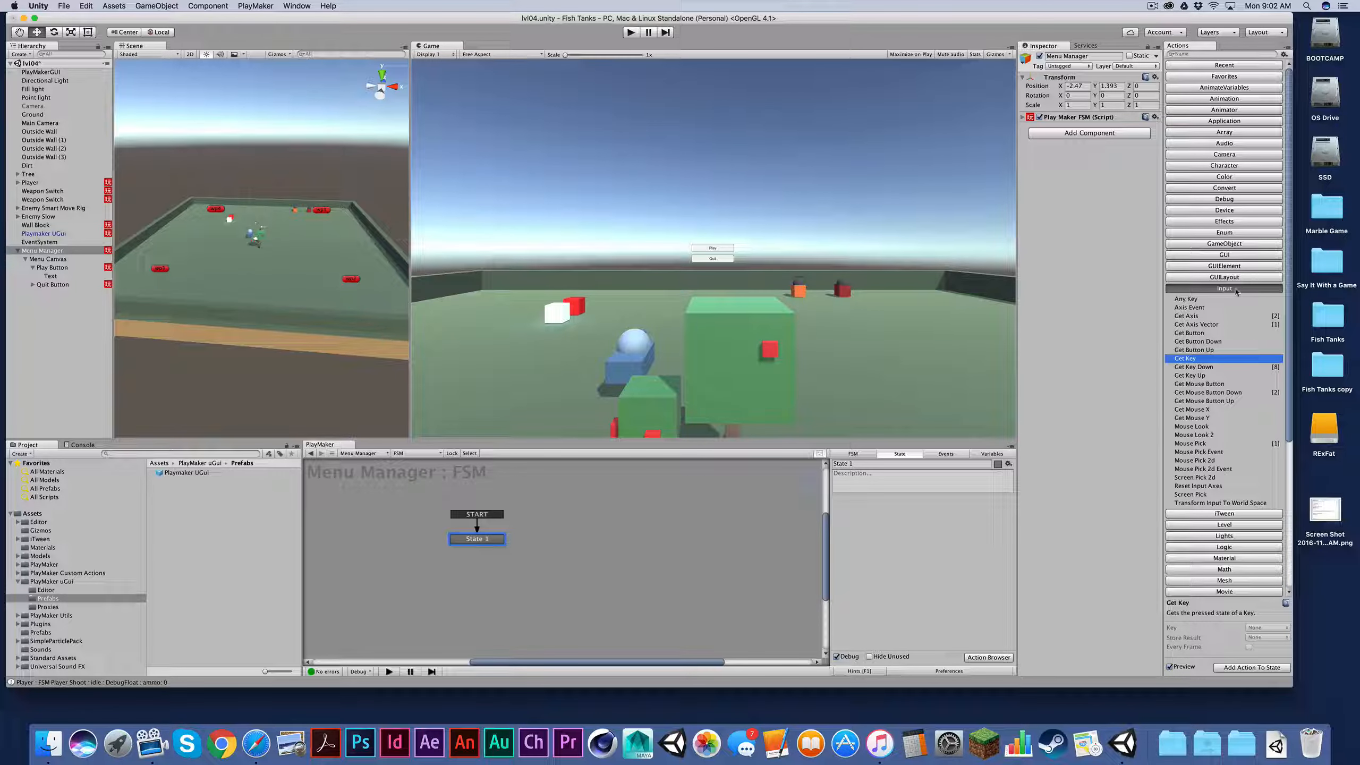
click(1207, 368)
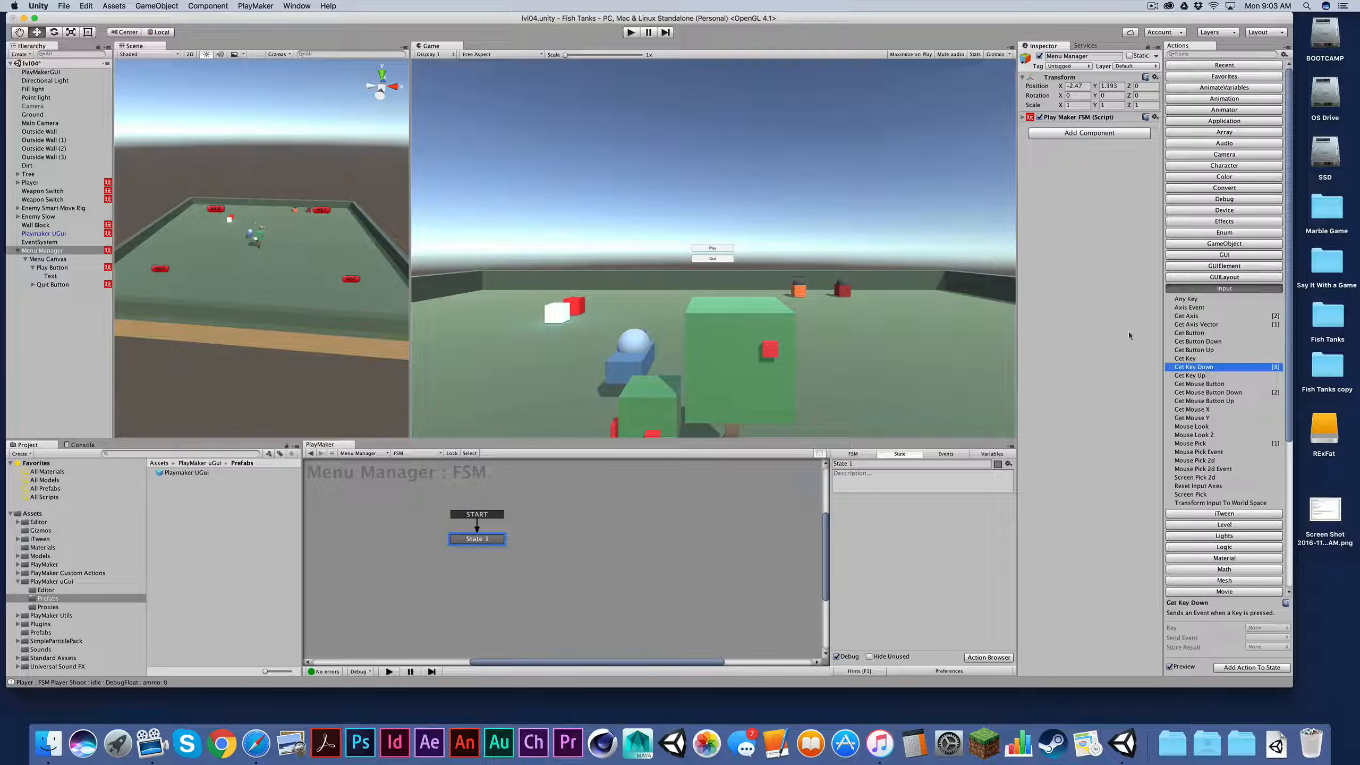
click(1193, 367)
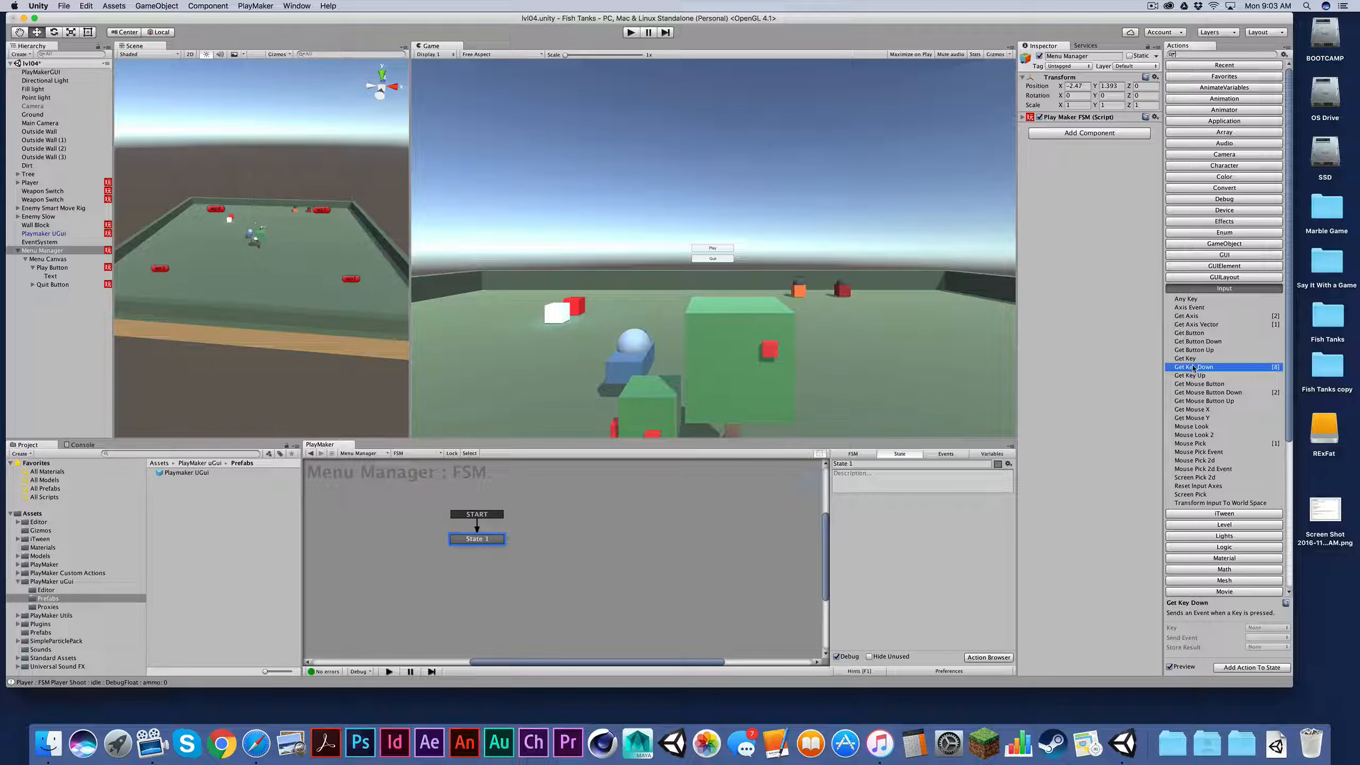
click(1177, 376)
click(1177, 368)
double_click(1177, 367)
right_click(919, 502)
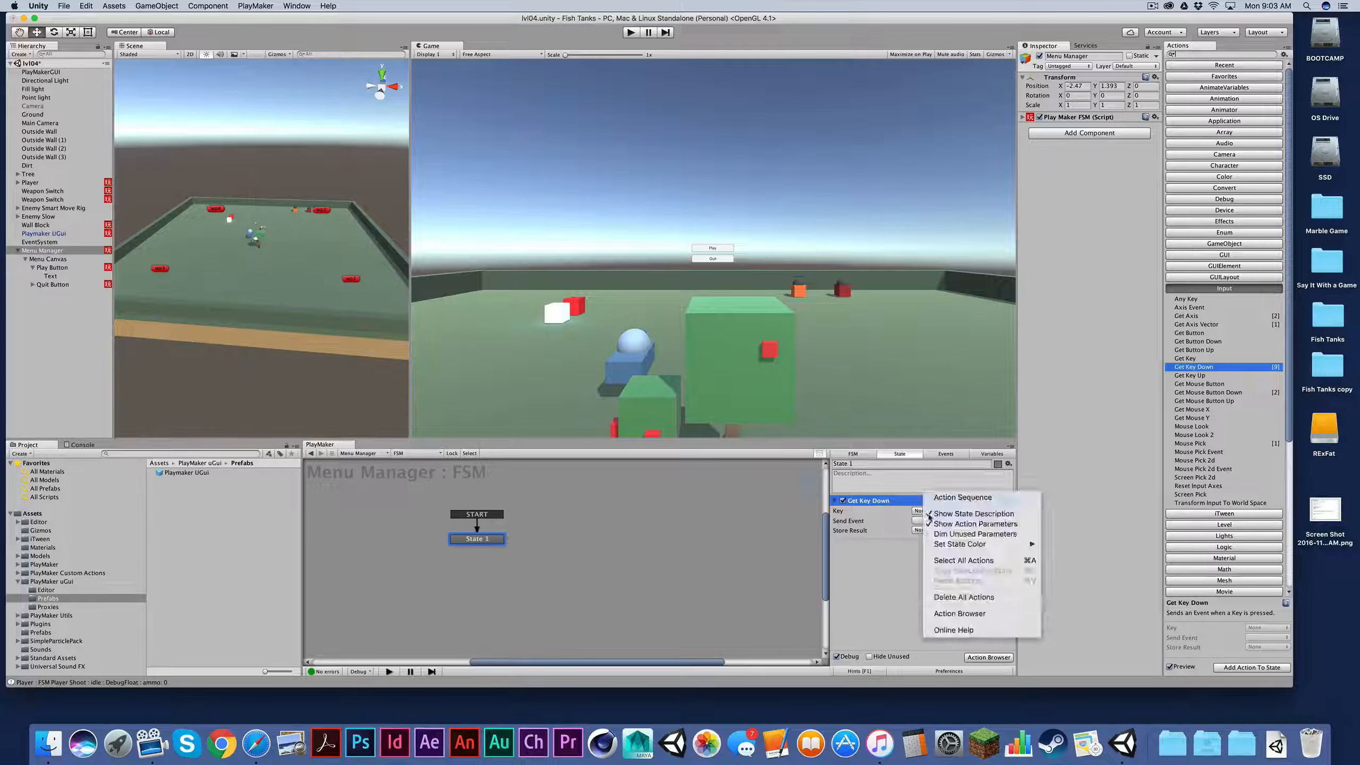
click(879, 529)
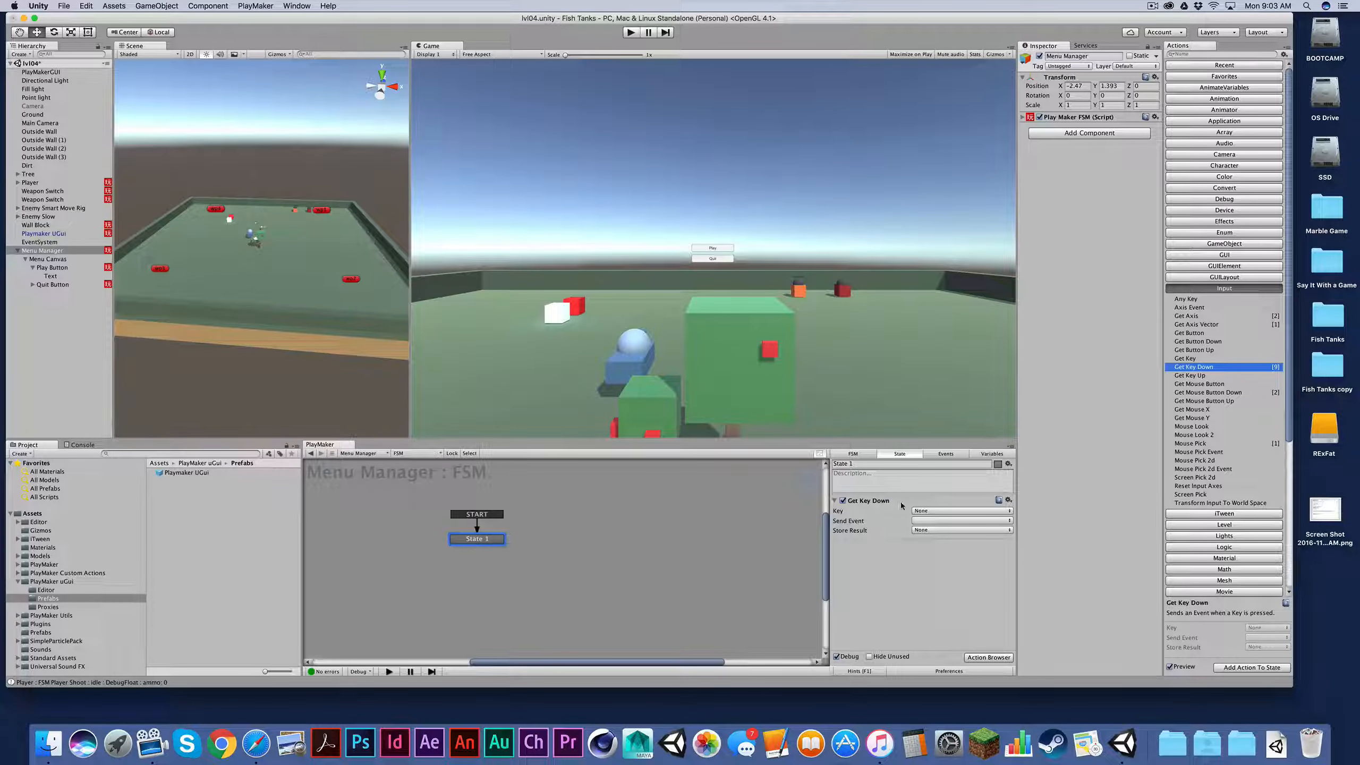
Set the Get Key Down action's key to Escape and have it send a new event named "Next"
click(925, 511)
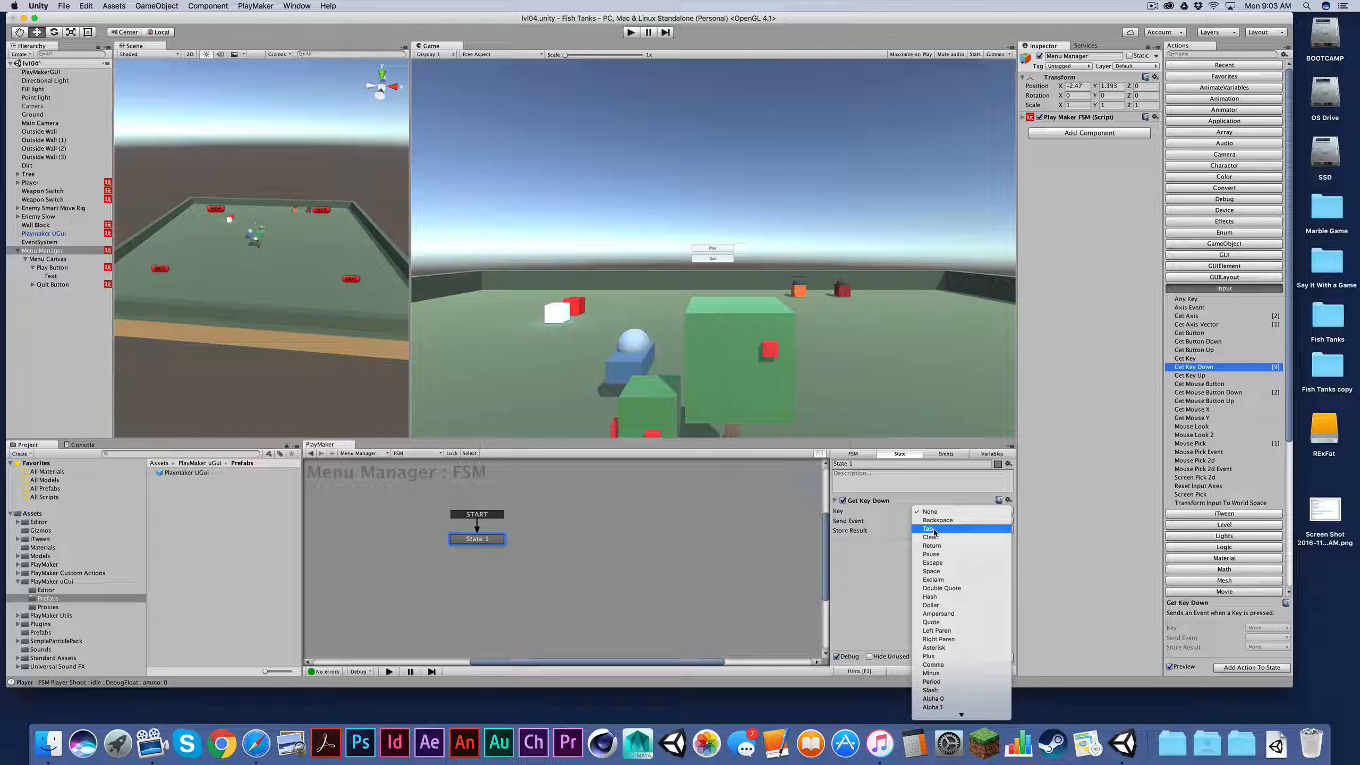
click(945, 564)
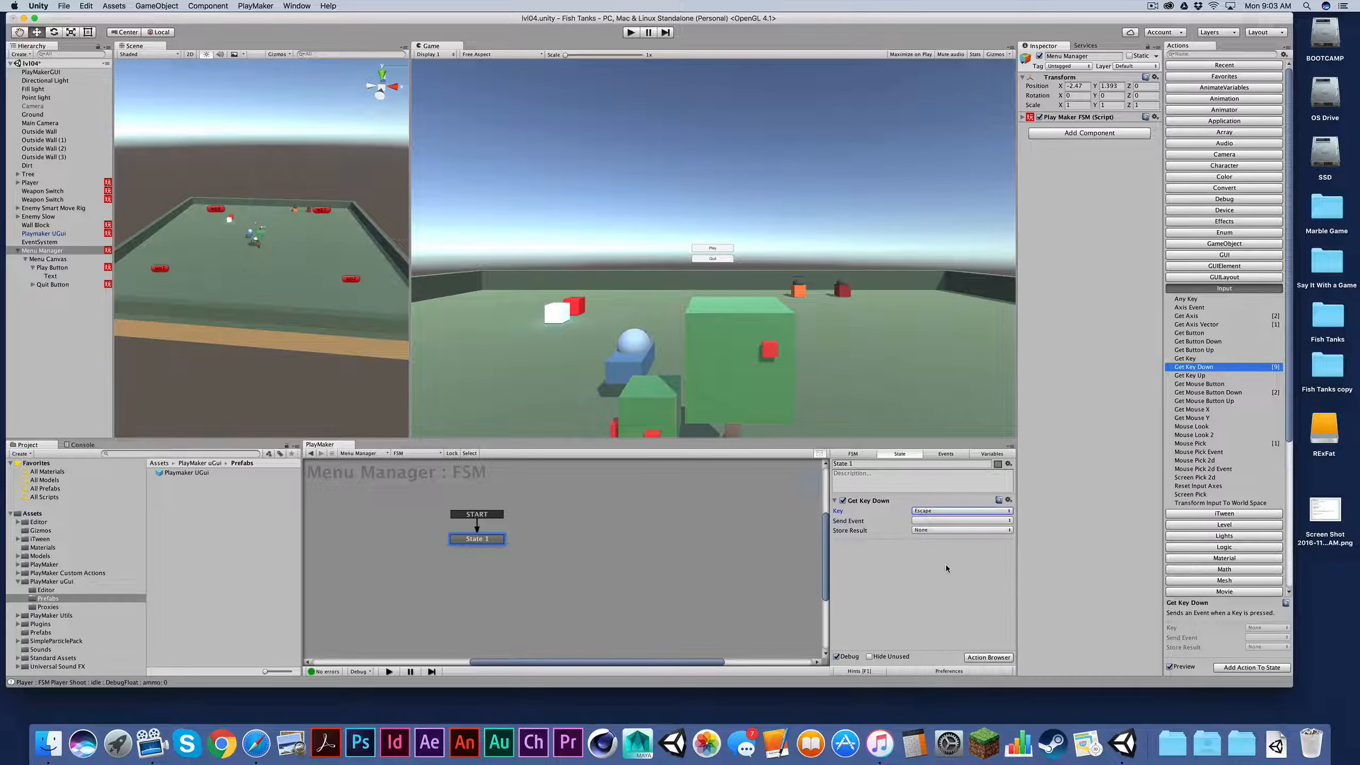
click(927, 520)
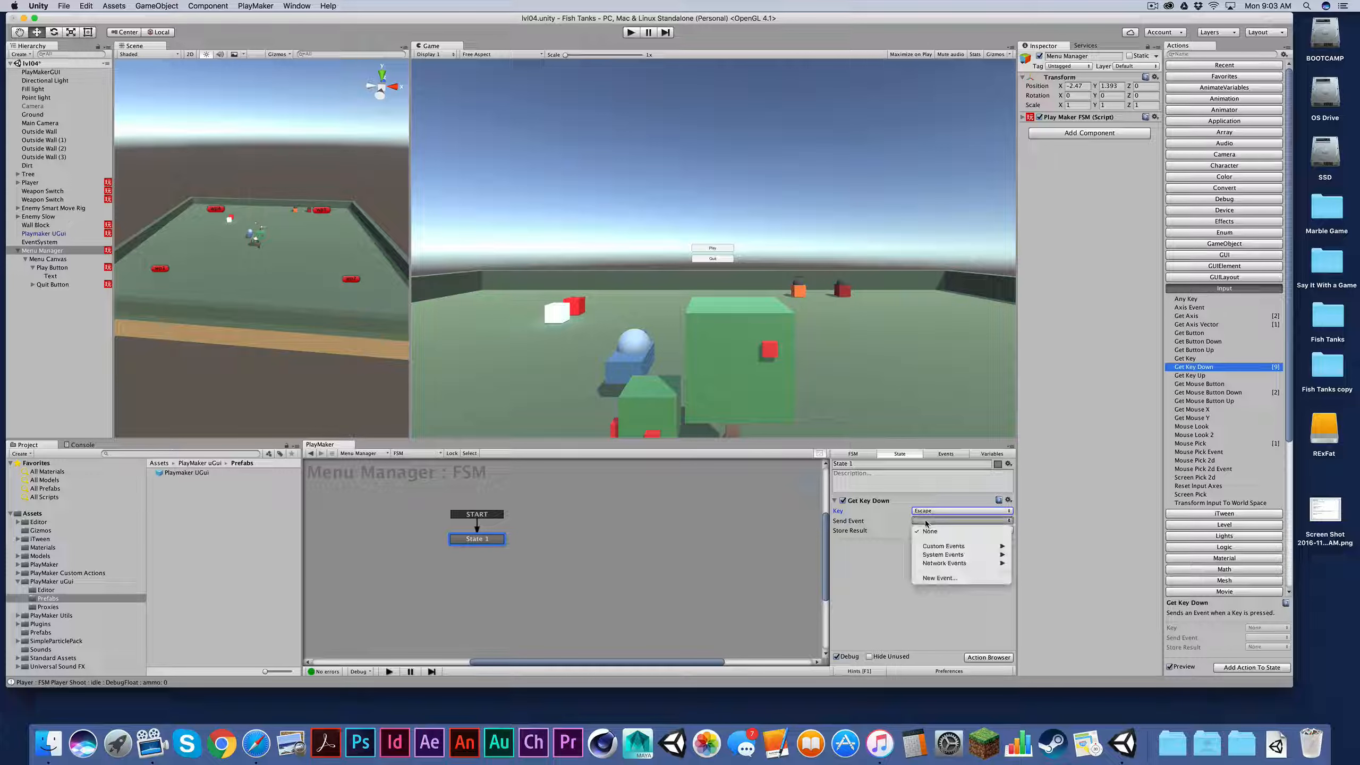
click(930, 578)
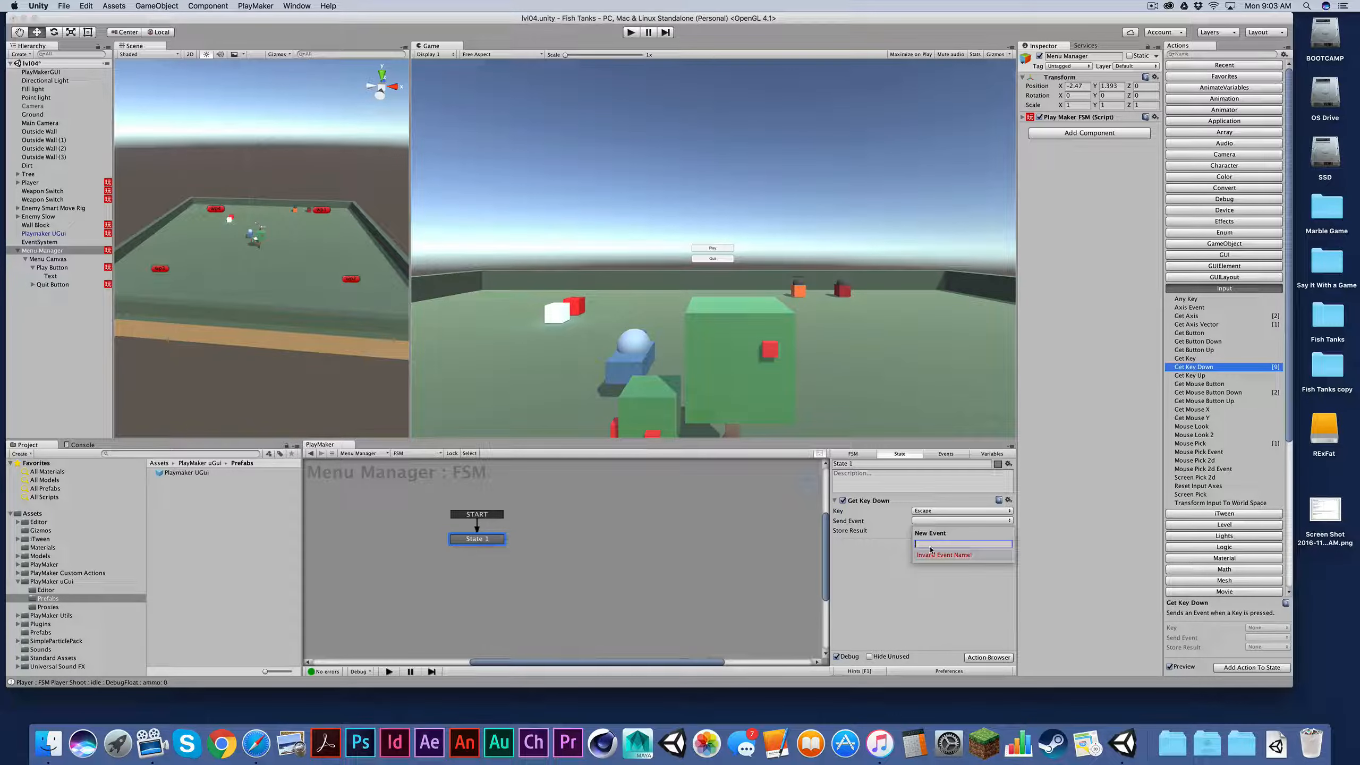
text(Next)
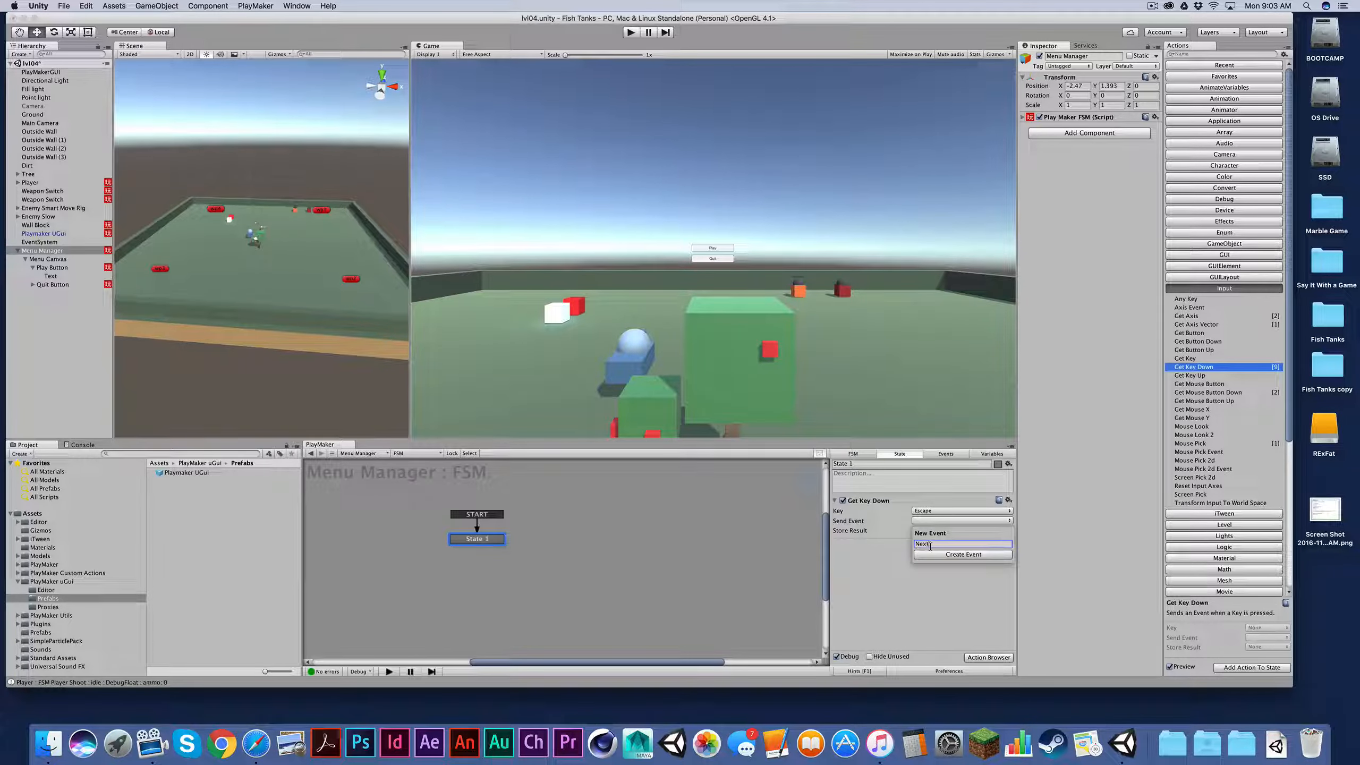
key(Return)
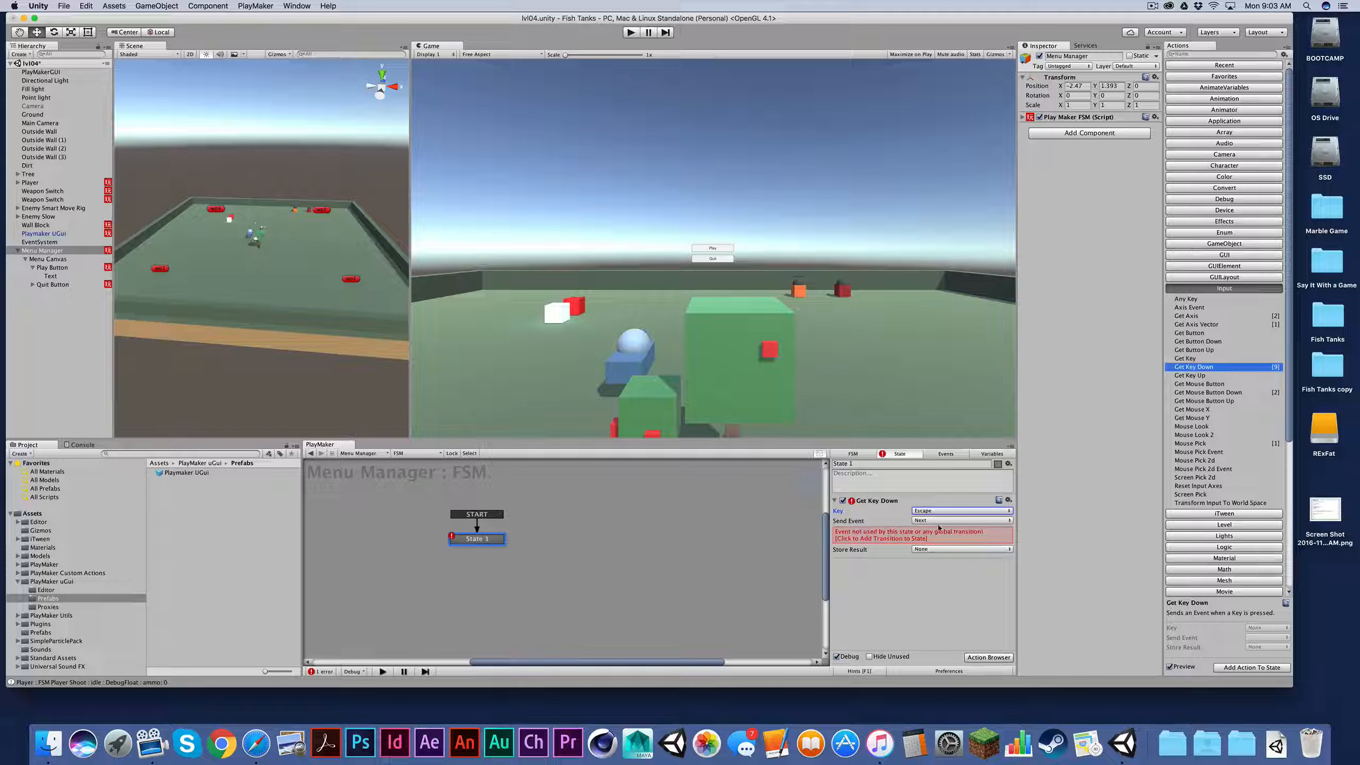
Add a transition for the Next event to State 1
right_click(485, 541)
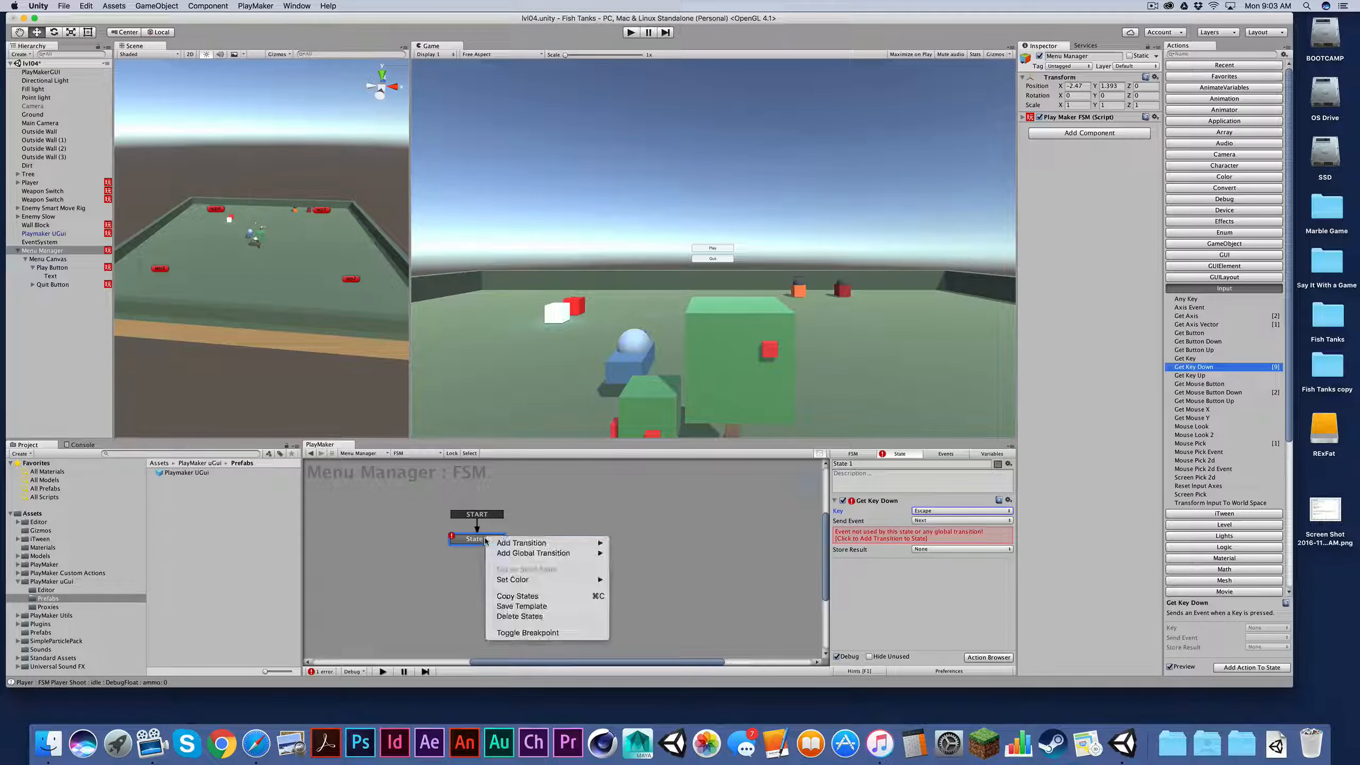
mouse_move(599, 545)
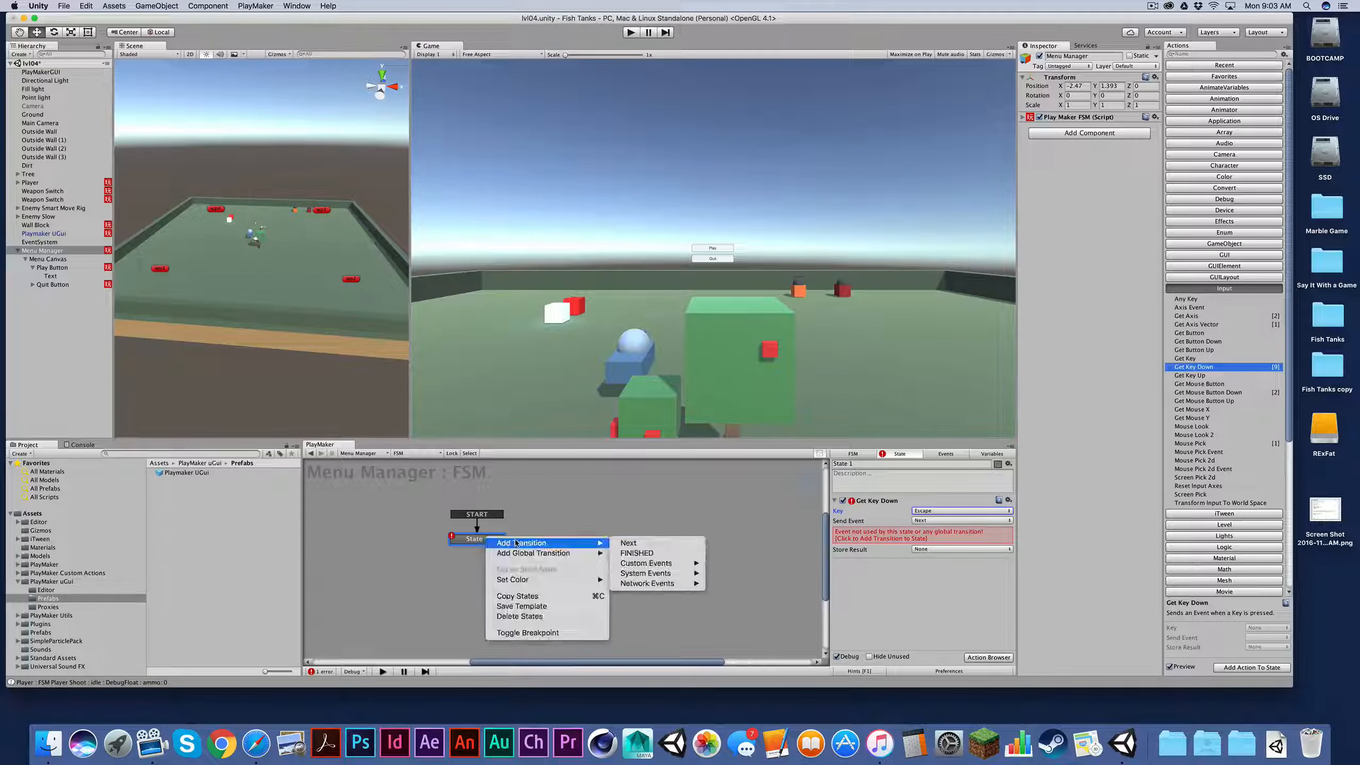
click(623, 543)
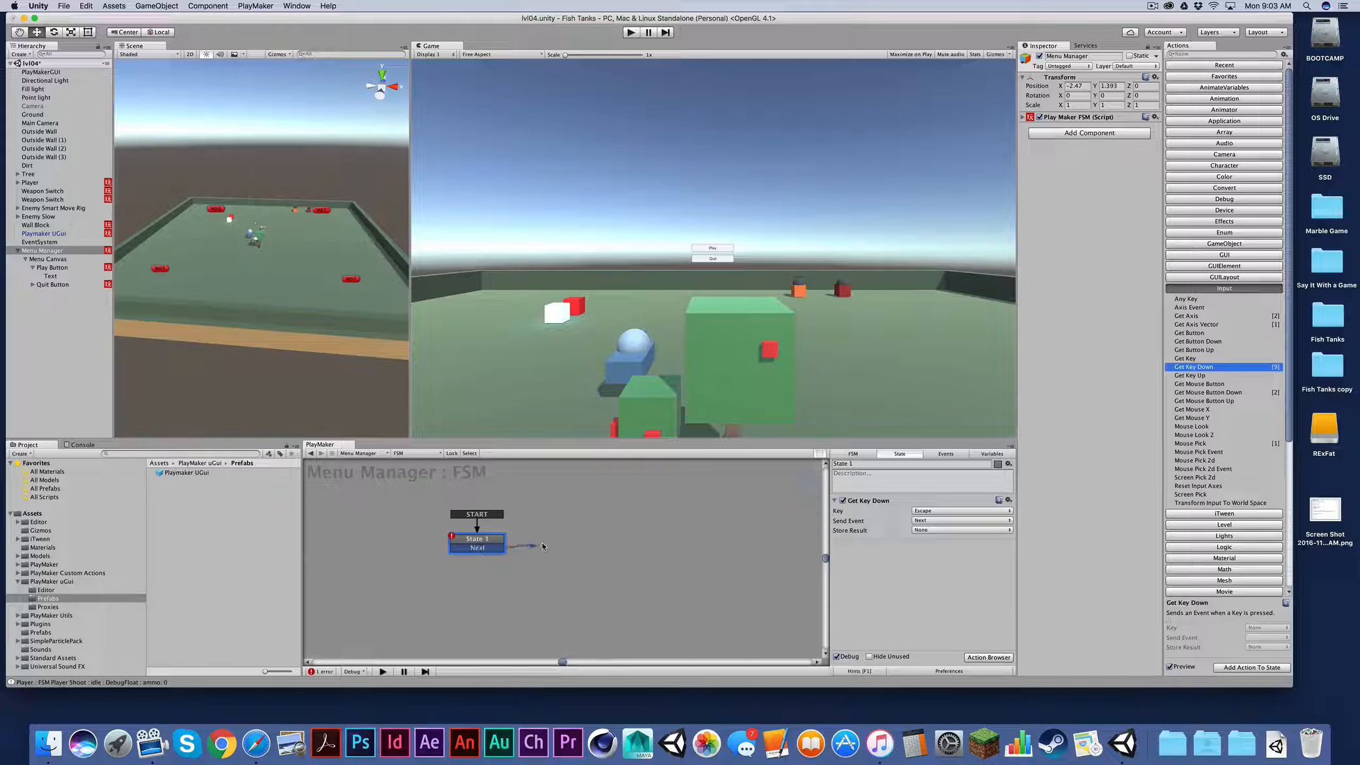
drag(556, 530, 559, 533)
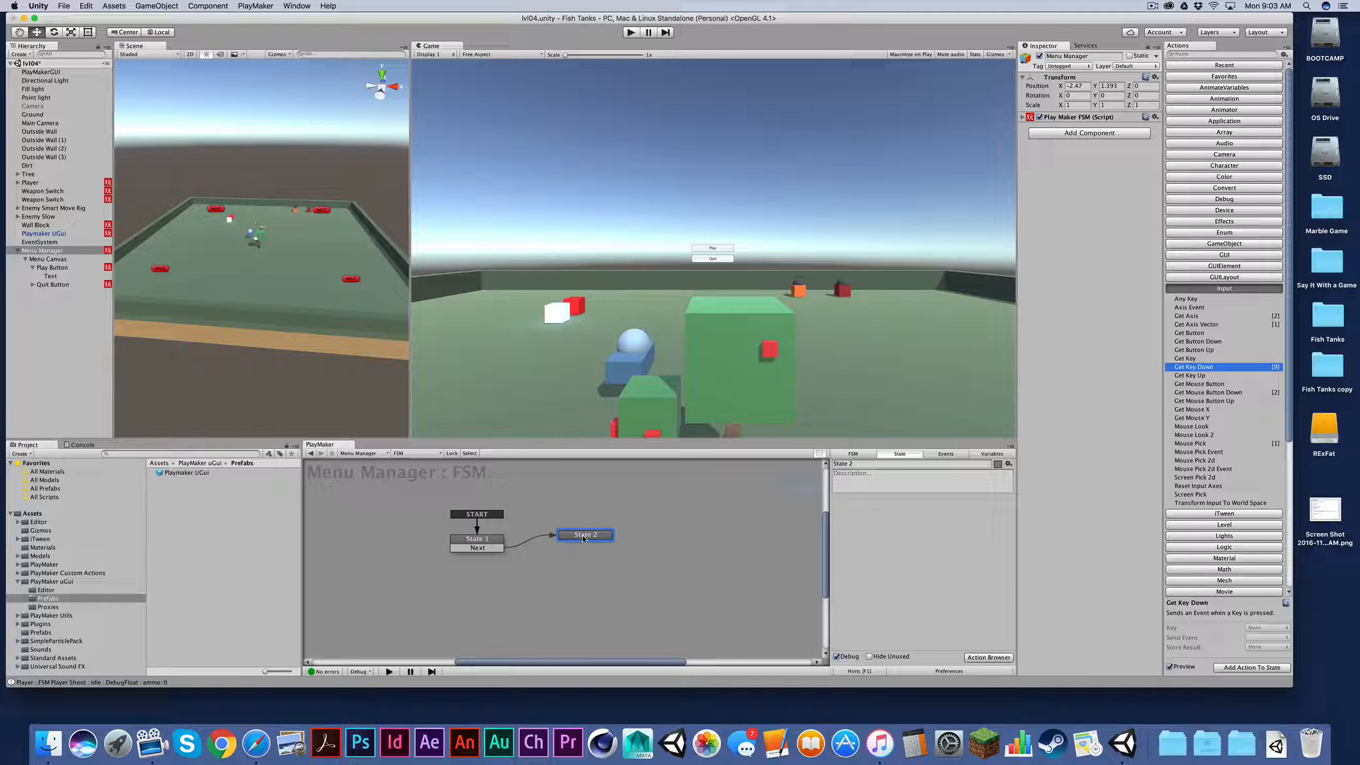
right_click(566, 535)
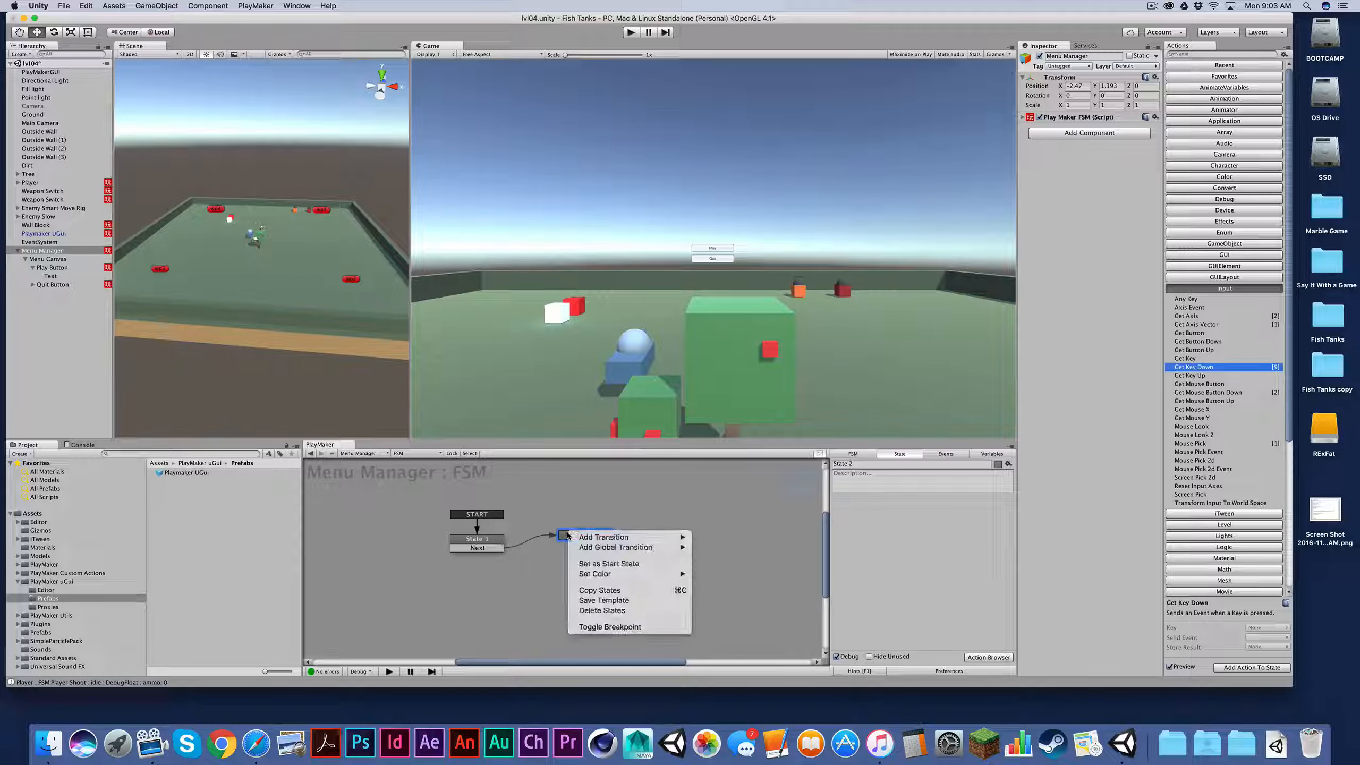
mouse_move(603, 536)
click(706, 544)
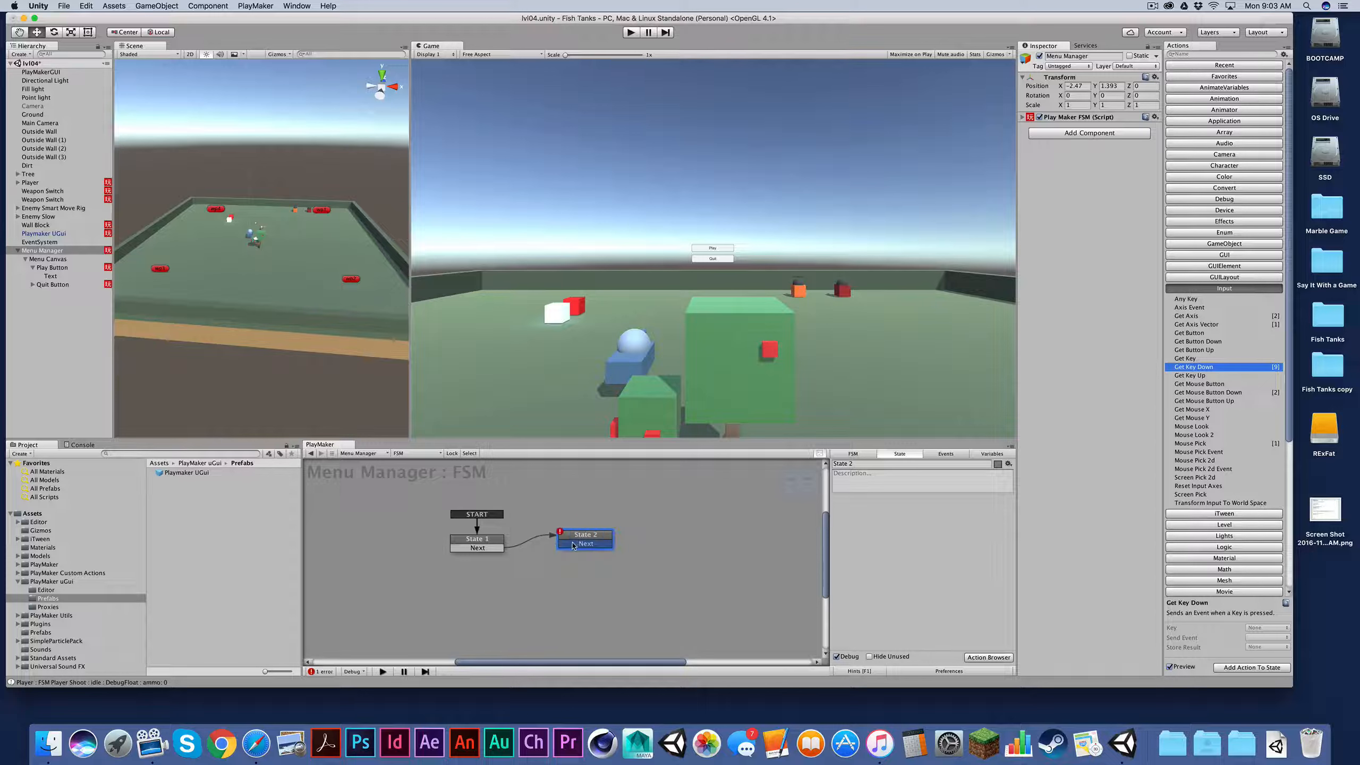
drag(572, 545, 488, 540)
click(489, 539)
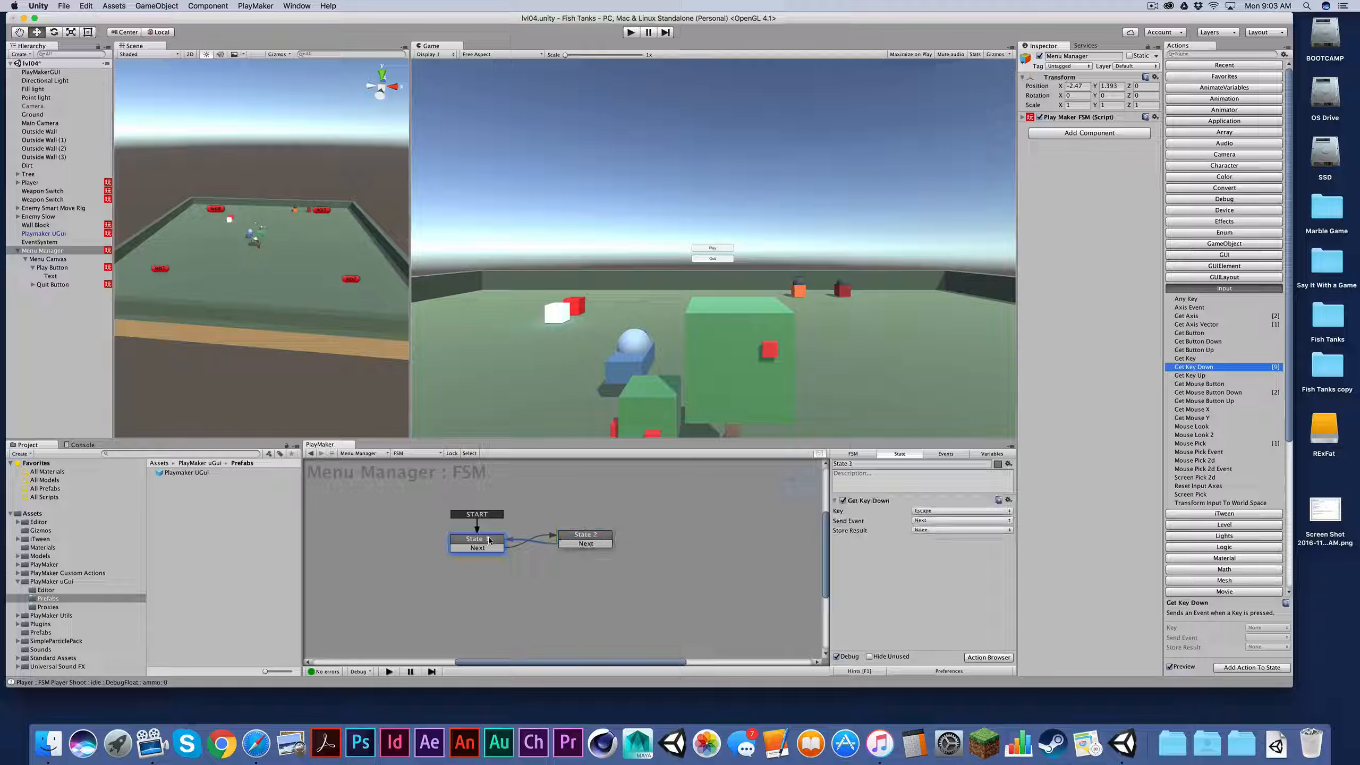
click(582, 537)
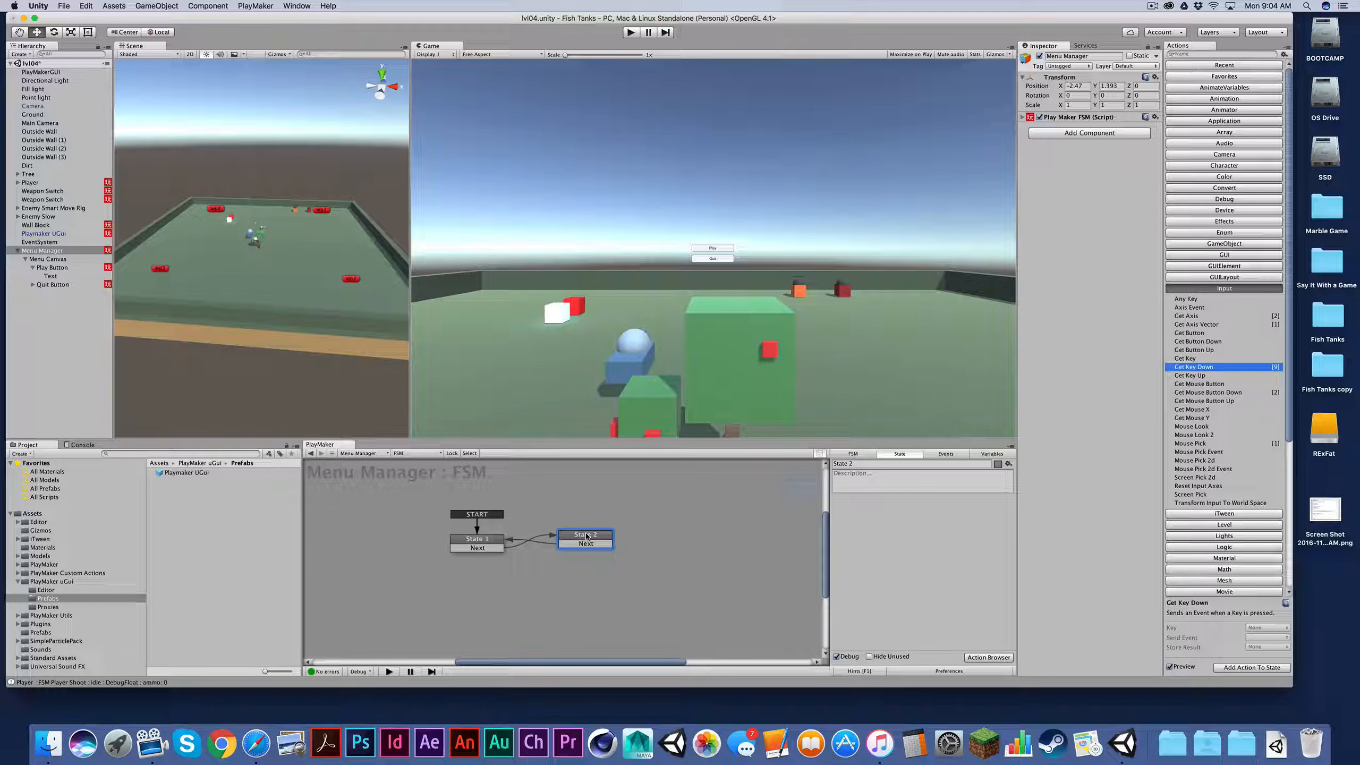
key(Delete)
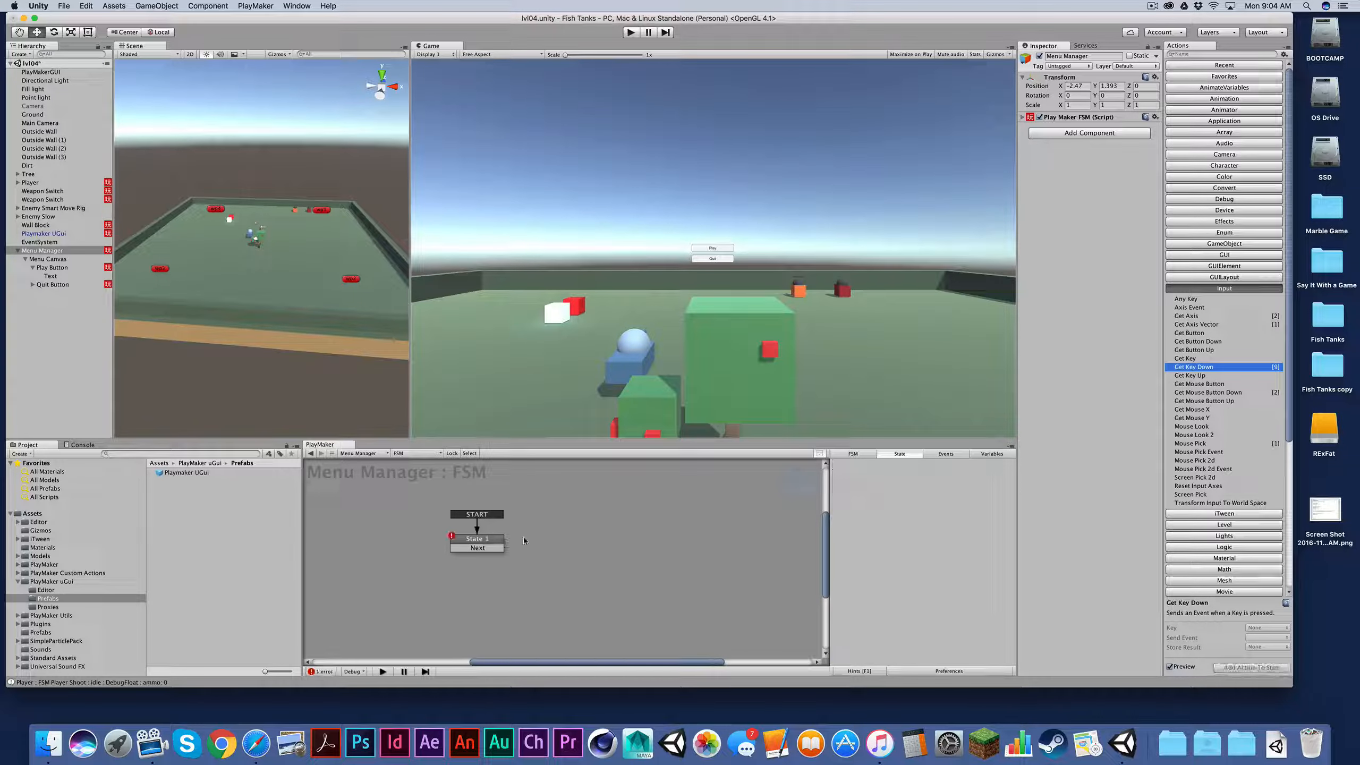
Paste a copy of State 1 beside it without replacing the start state, and link both states' Next transitions to each other
click(488, 542)
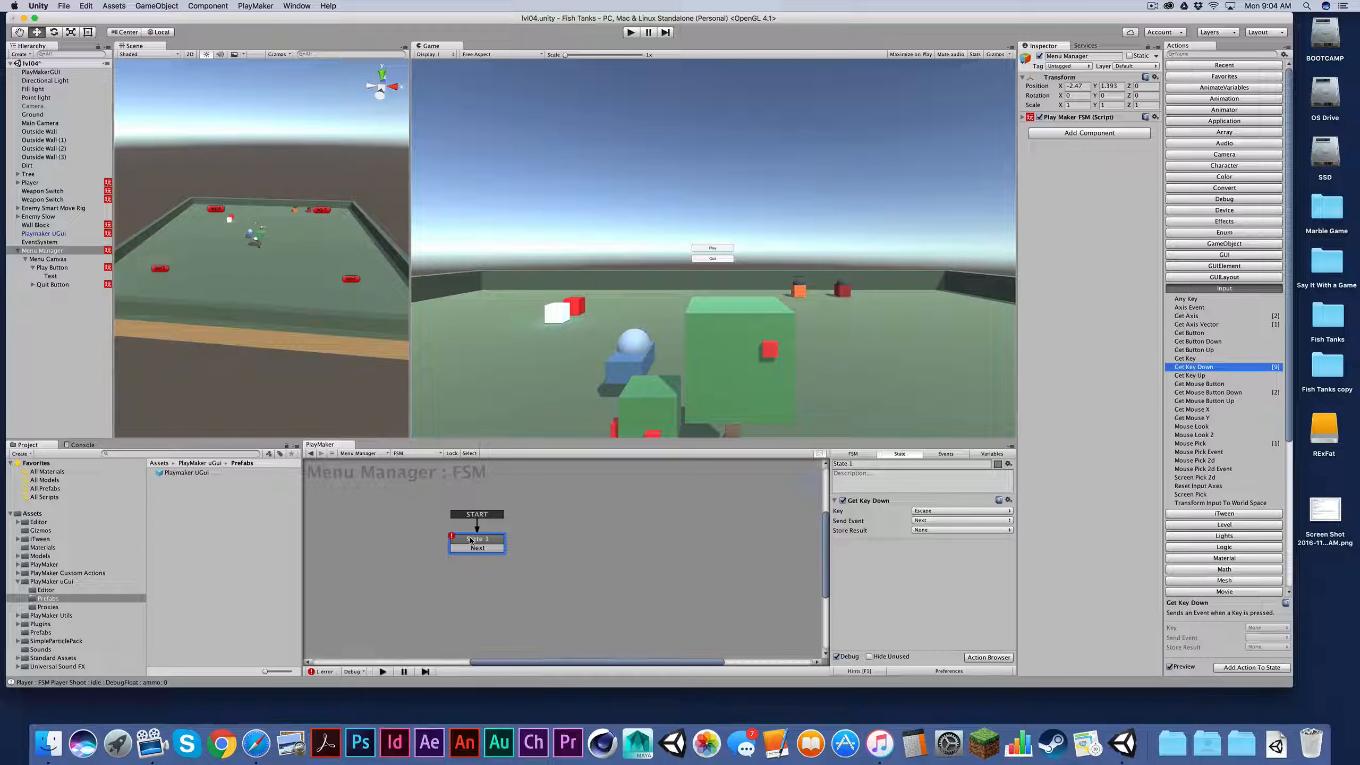
right_click(470, 540)
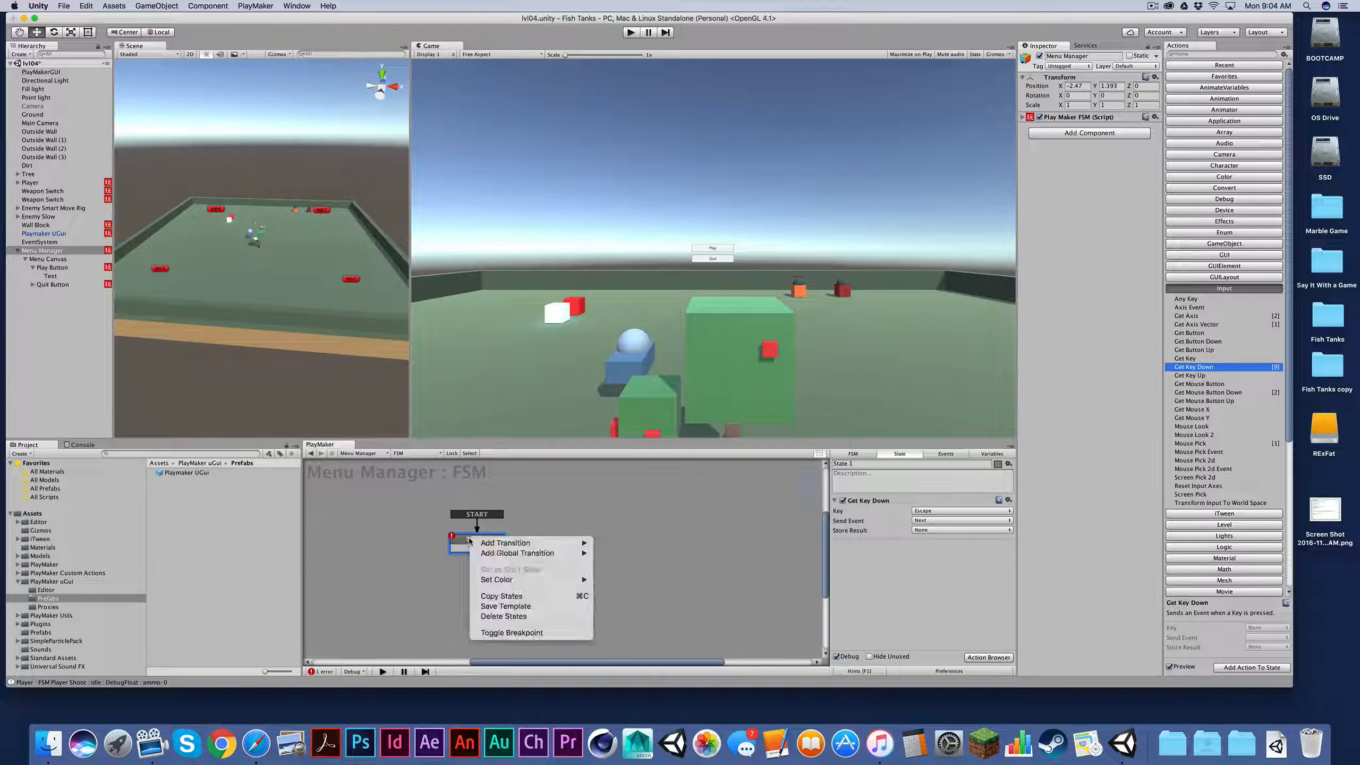
click(499, 597)
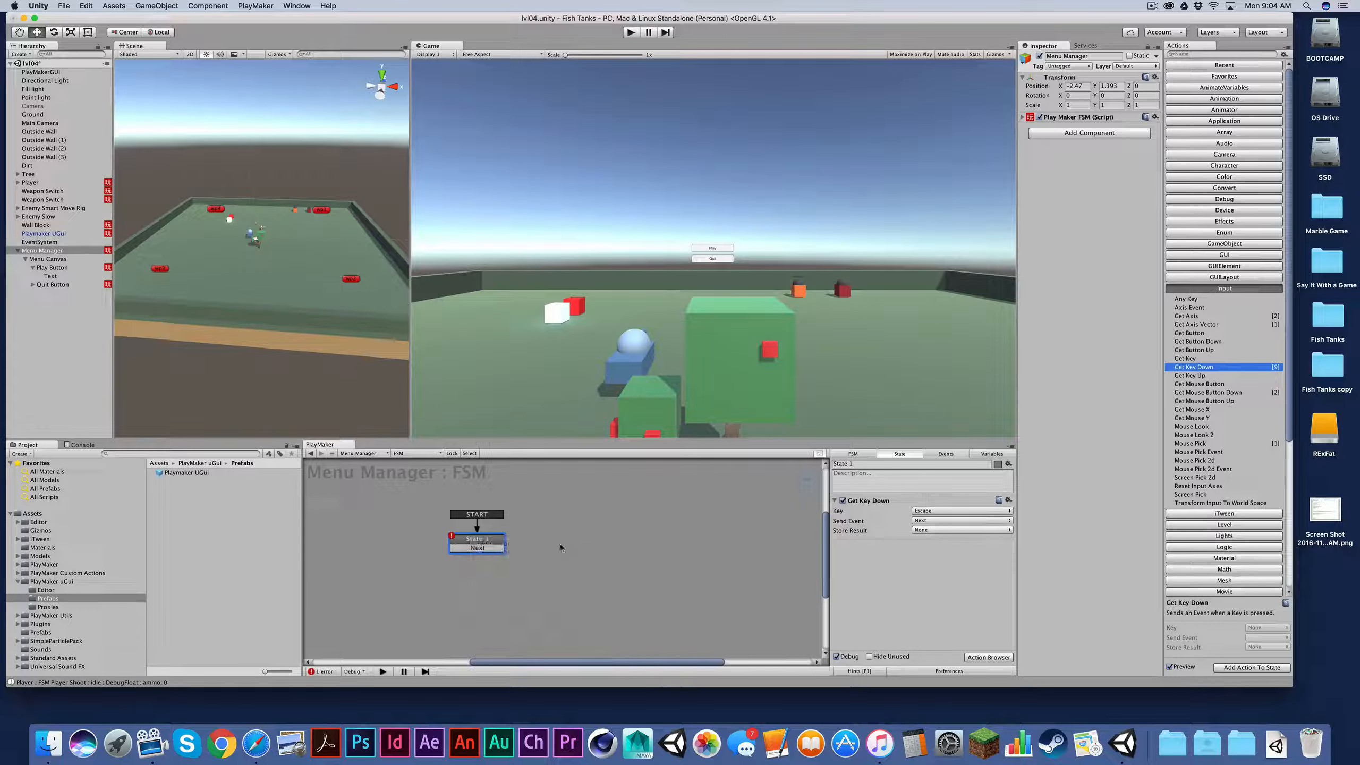
right_click(562, 539)
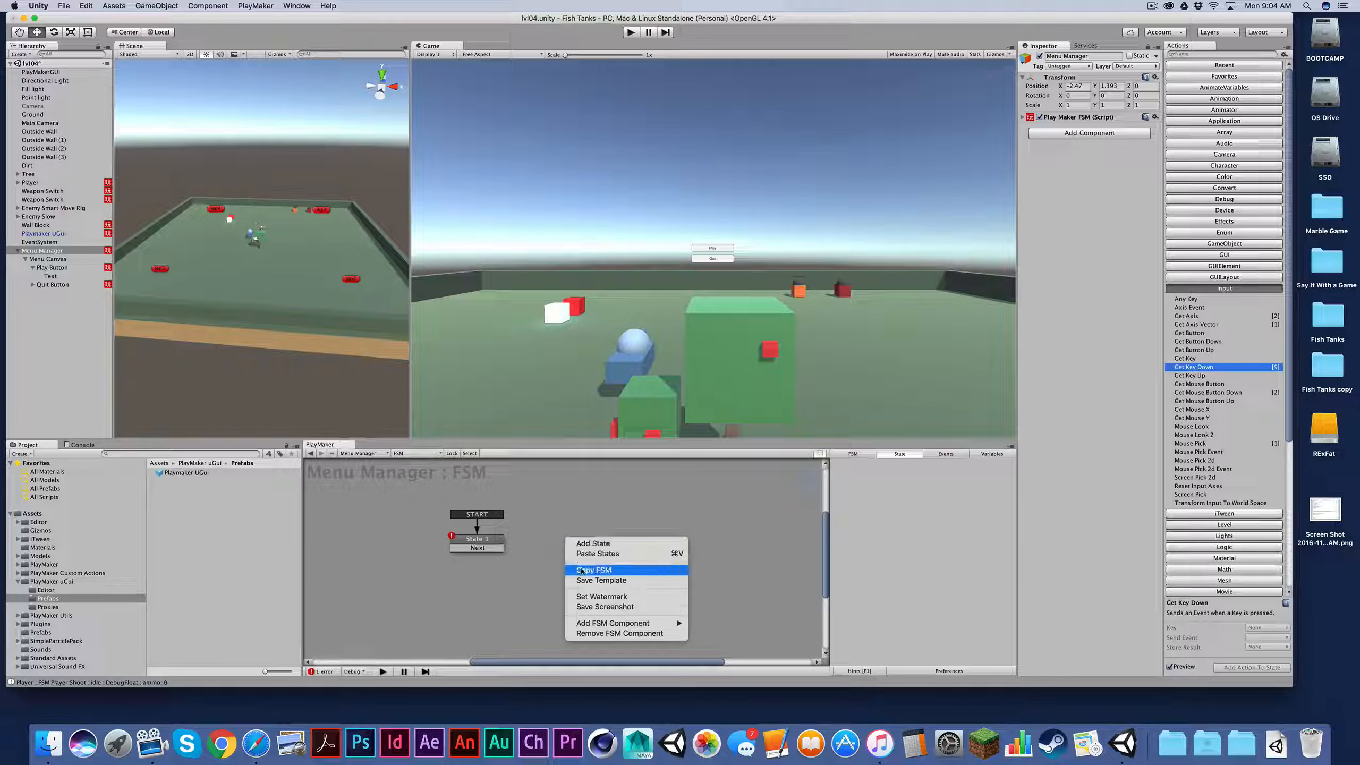
click(586, 552)
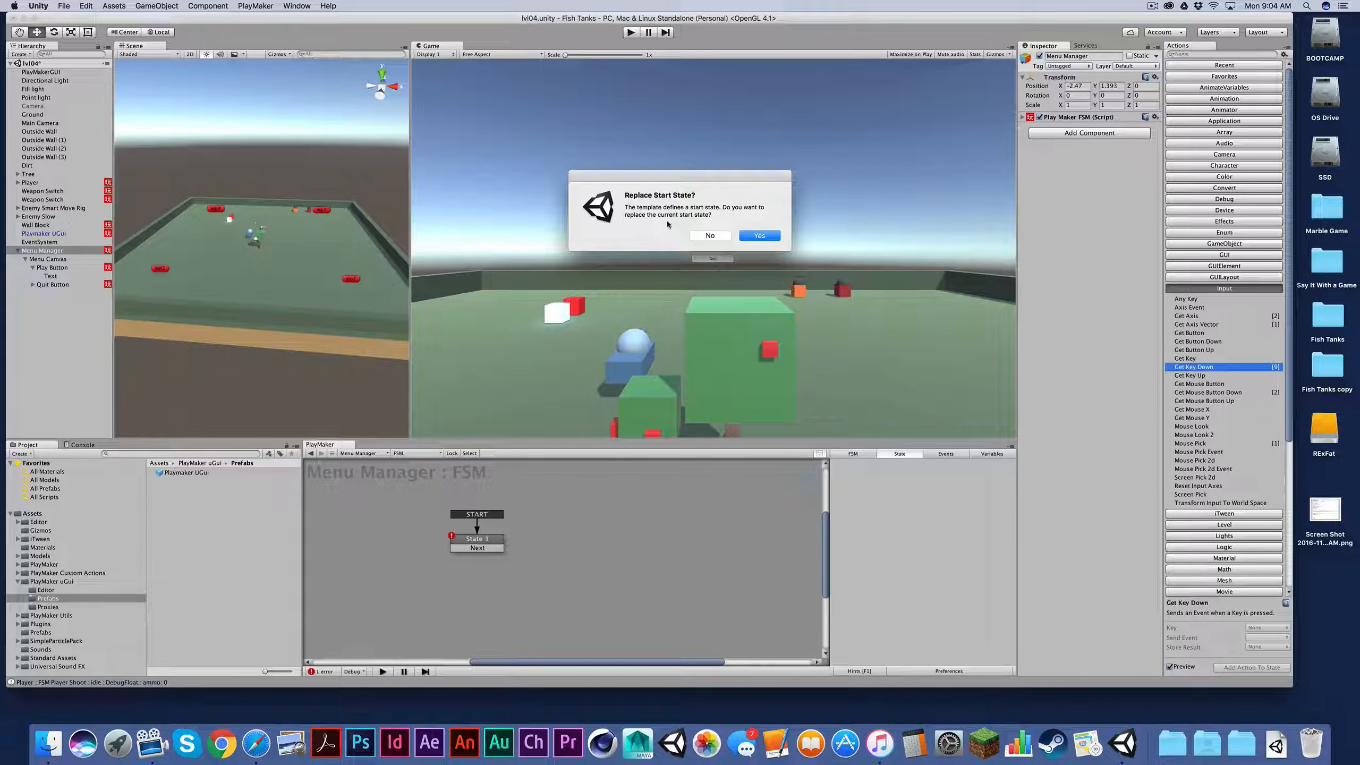
click(712, 235)
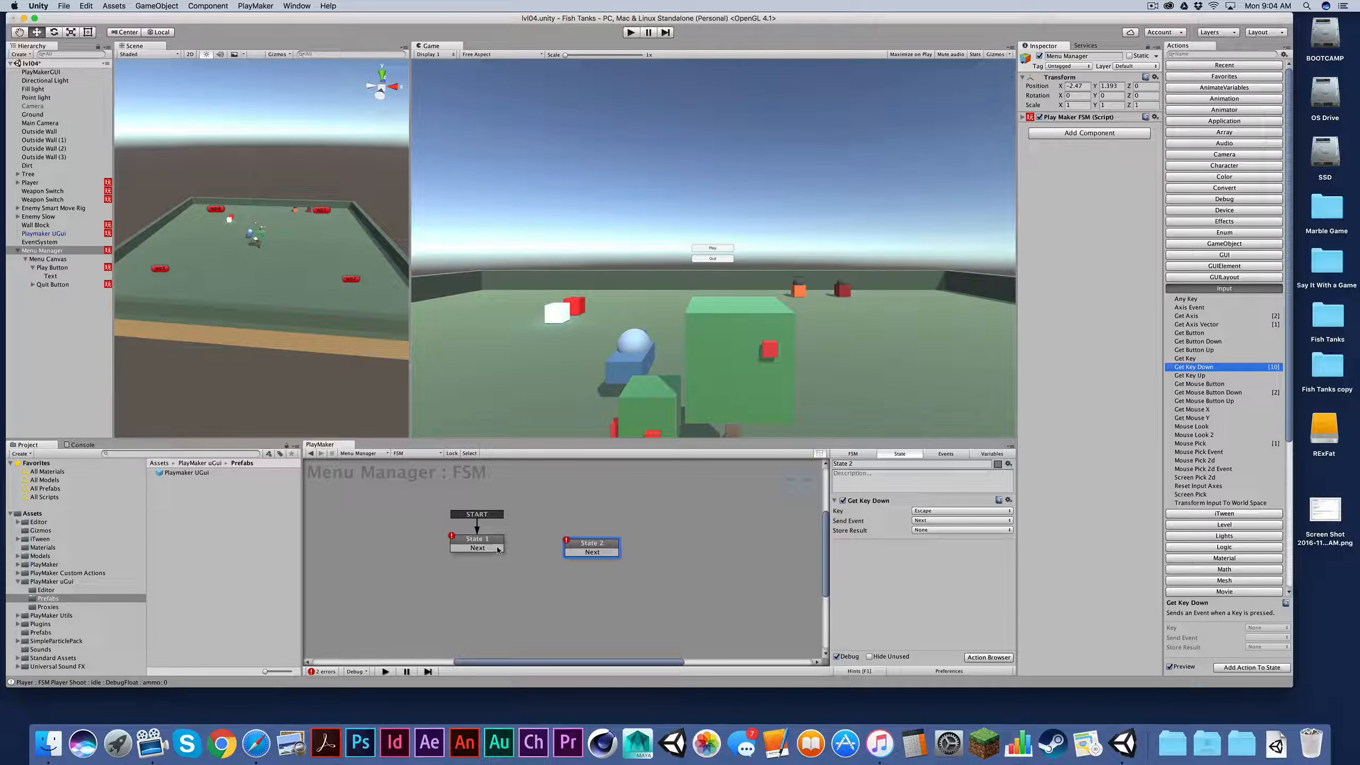
mouse_move(497, 549)
mouse_down()
mouse_move(570, 548)
mouse_move(486, 544)
mouse_up()
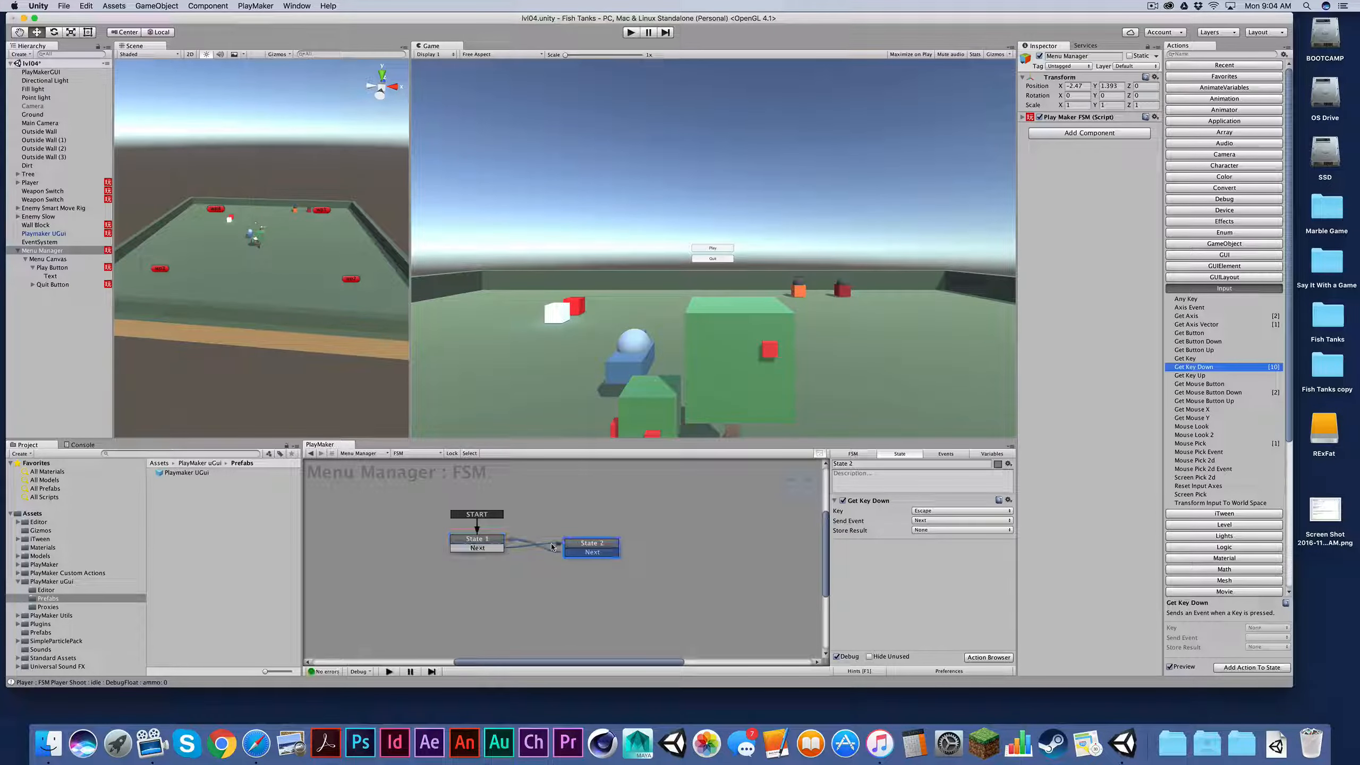
drag(580, 542, 575, 542)
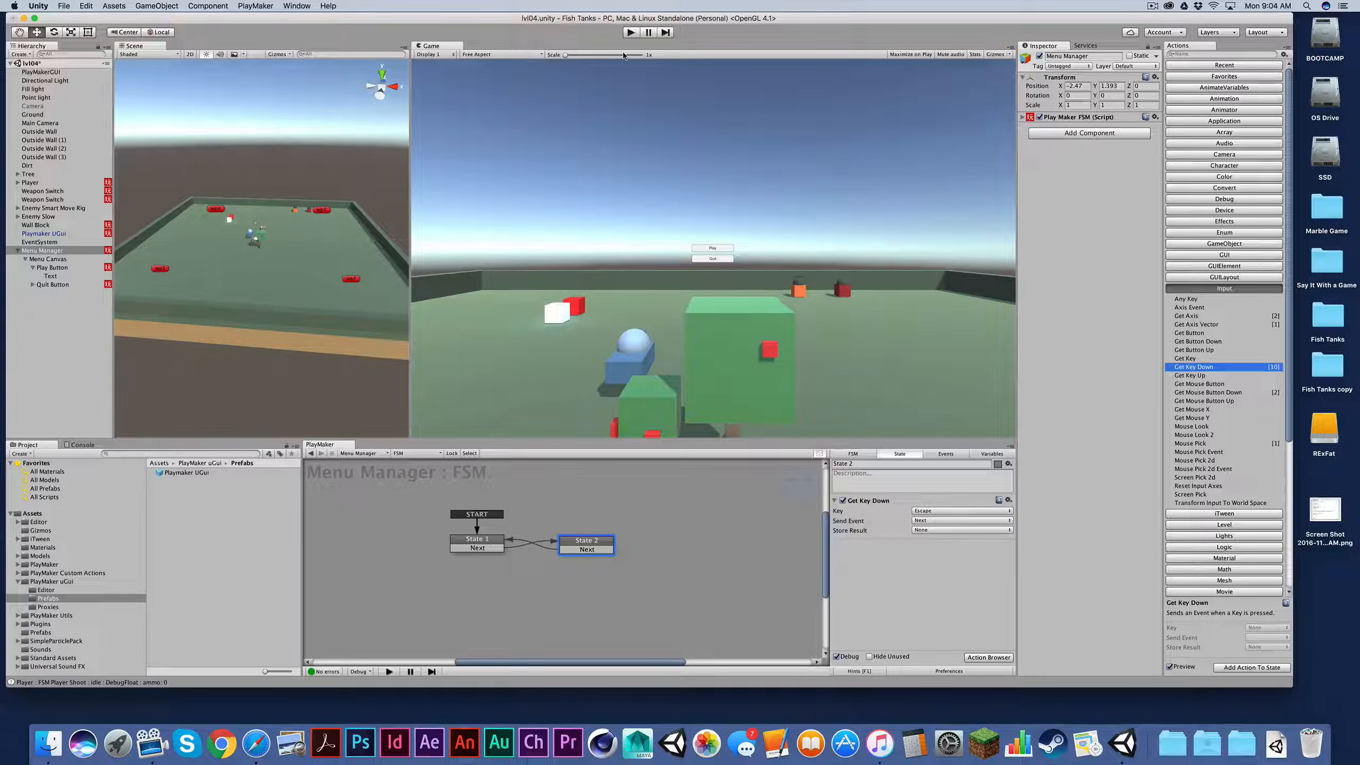
Run the game to test that Escape switches the Menu Manager FSM between its two states, and stop it
click(630, 33)
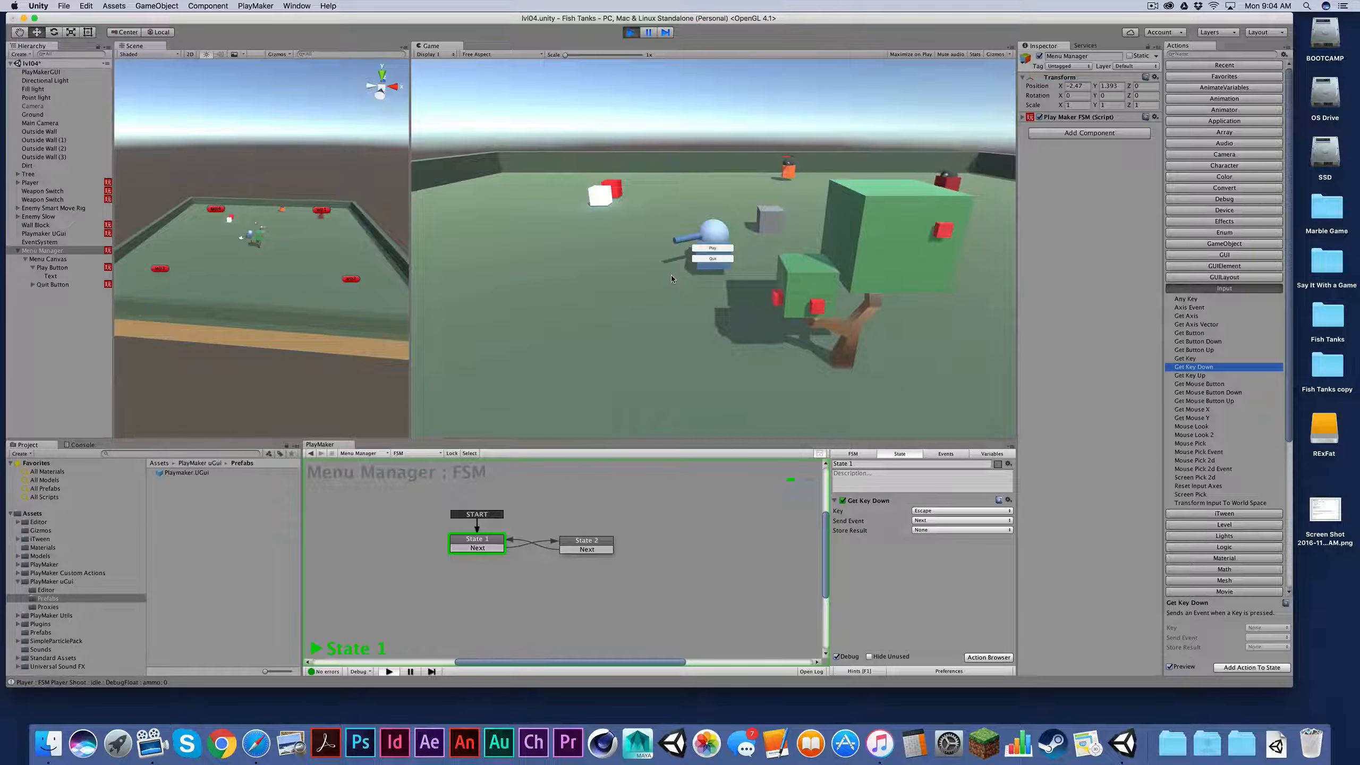
key(Escape)
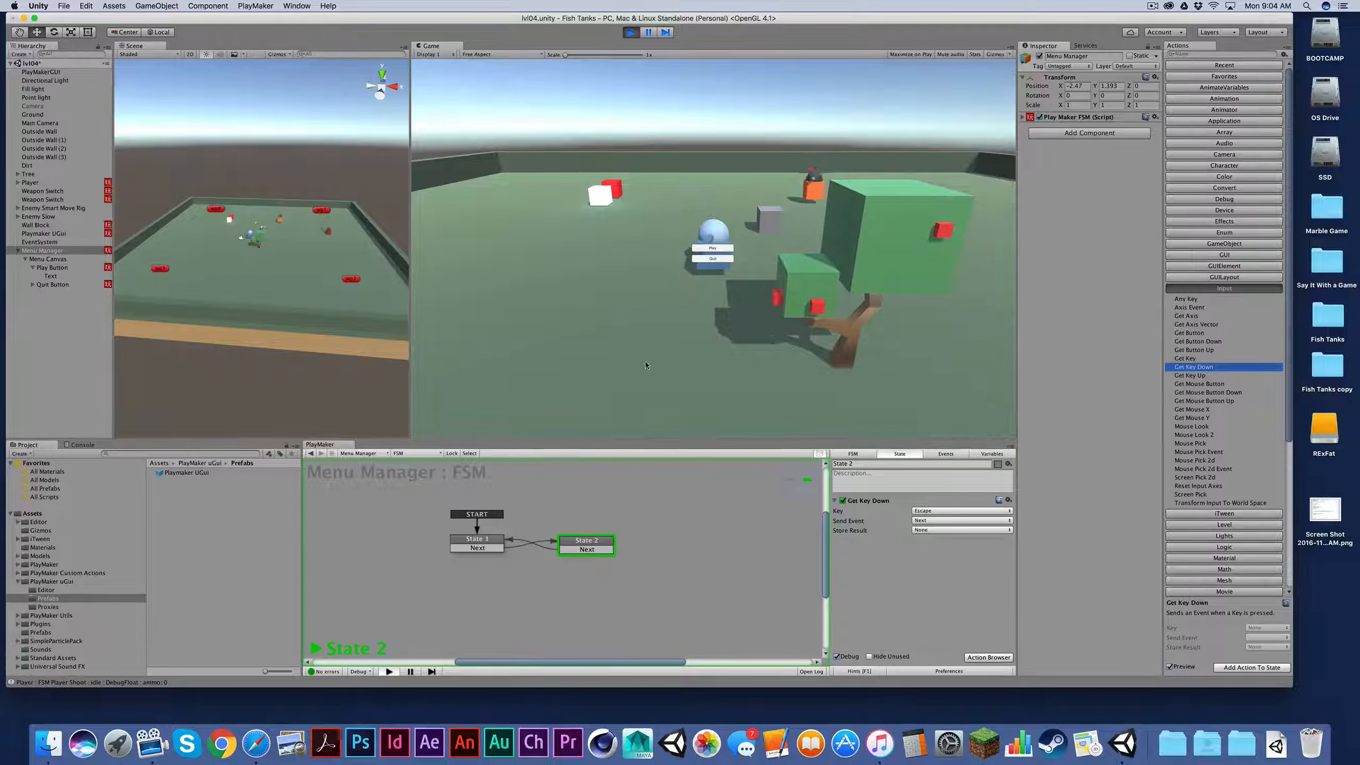
key(Escape)
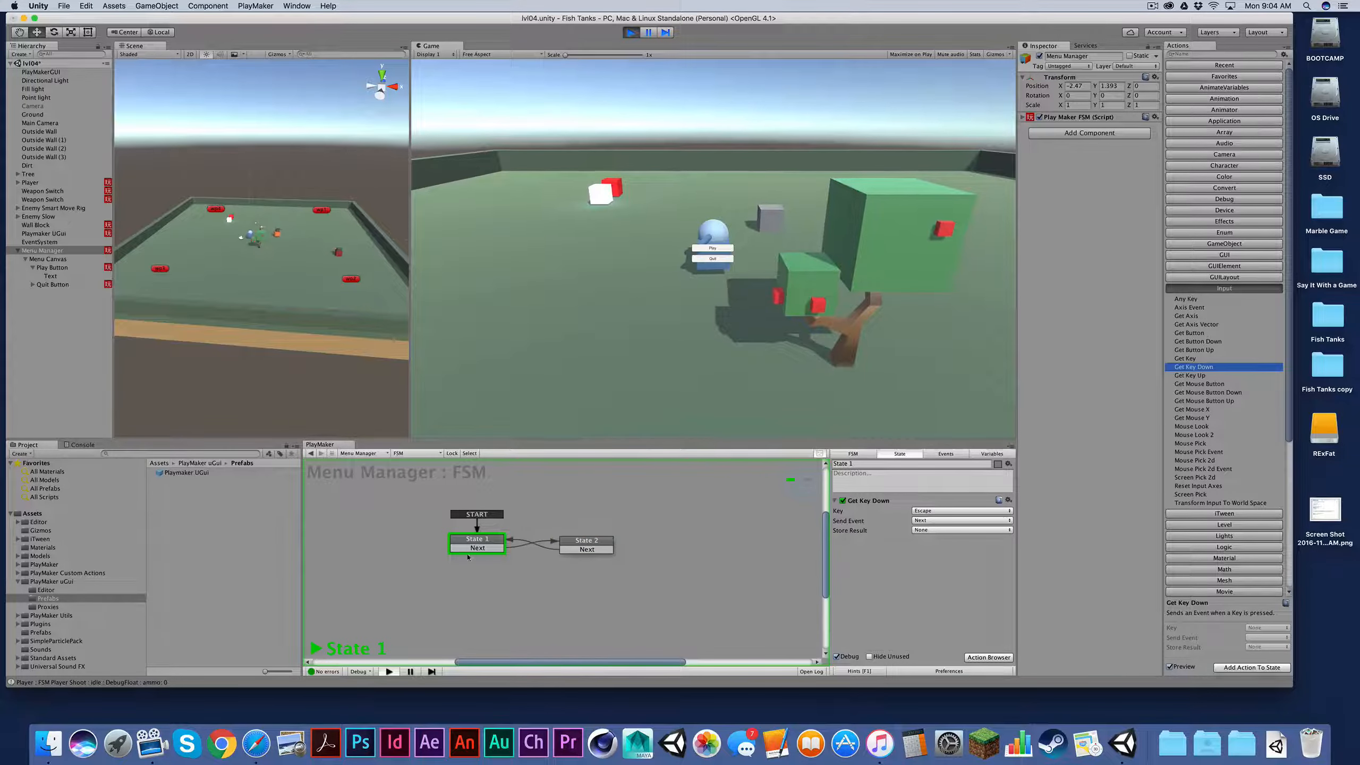
key(super+p)
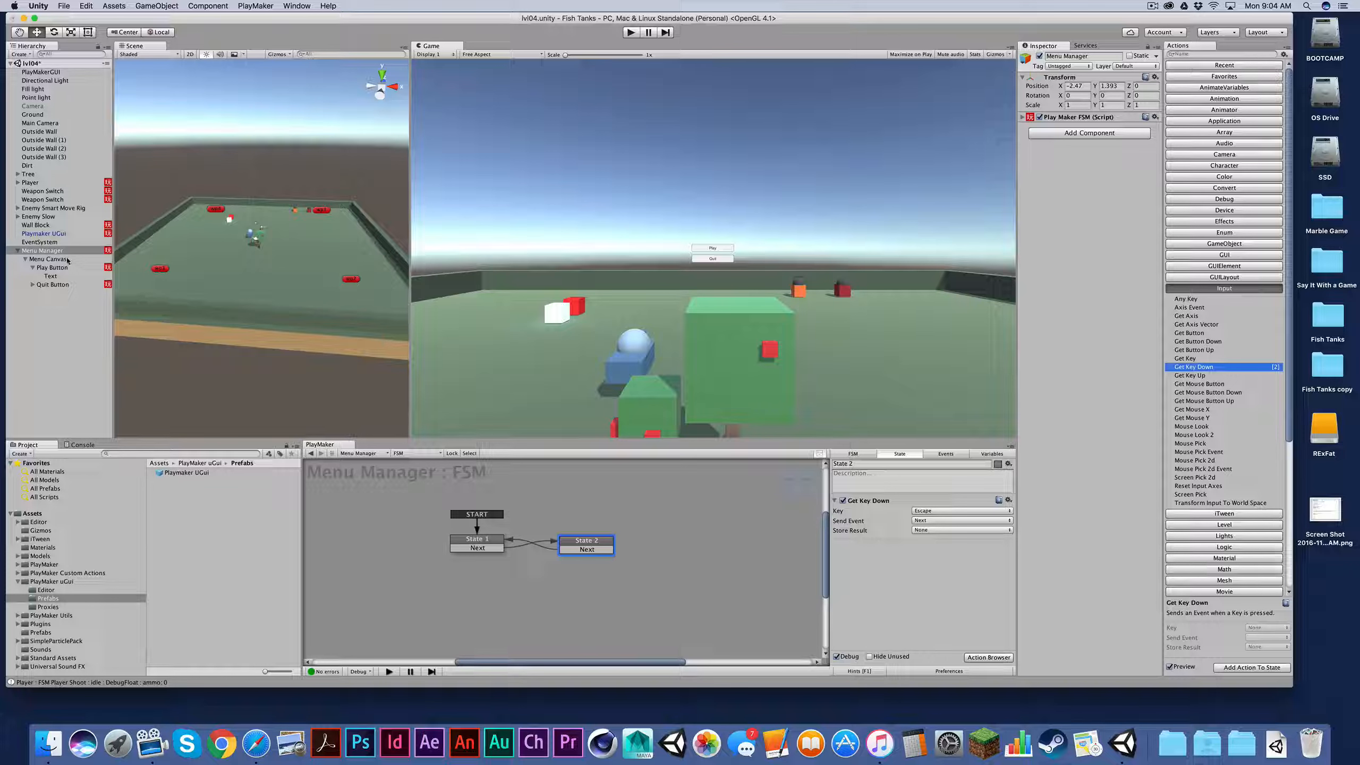
Rename State 1 as "Menu Off" and State 2 as "Menu On" in the Menu Manager FSM
click(481, 546)
click(857, 463)
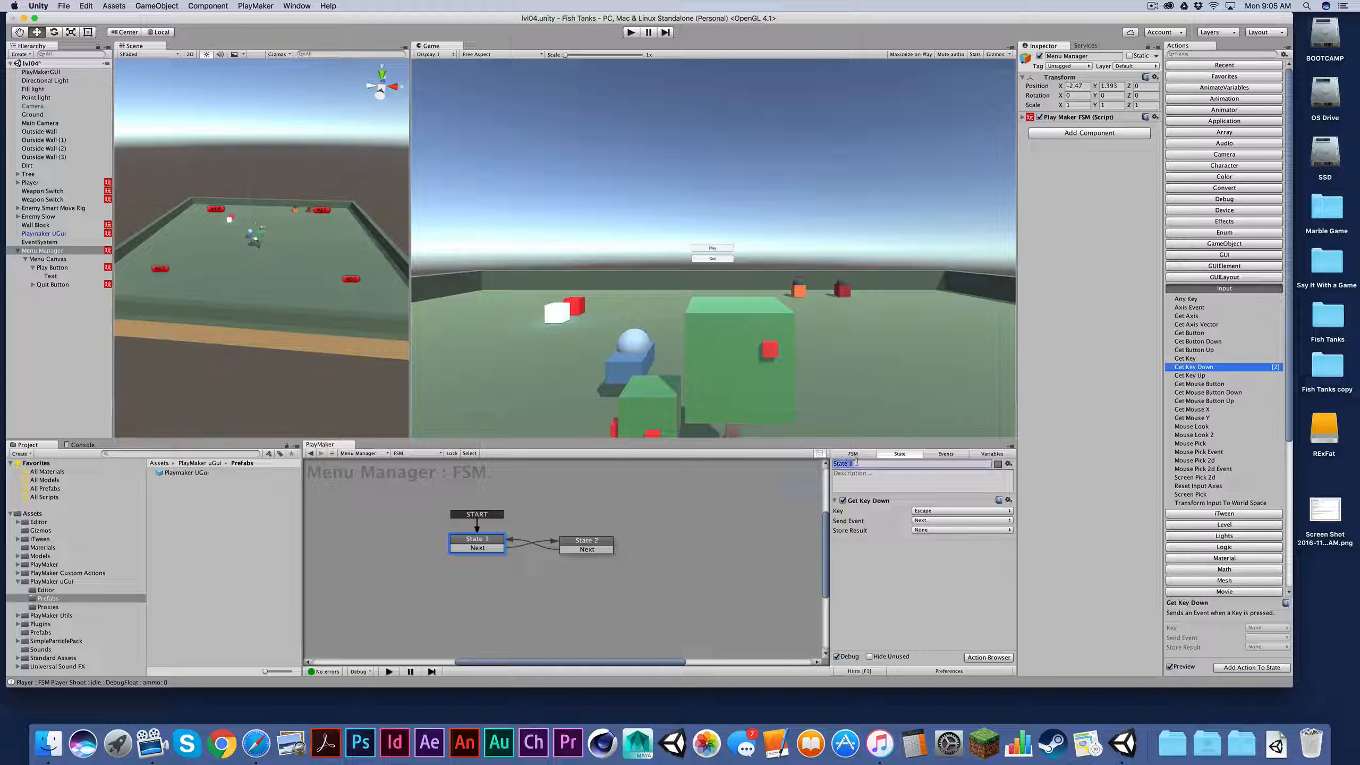
text(Menu Off)
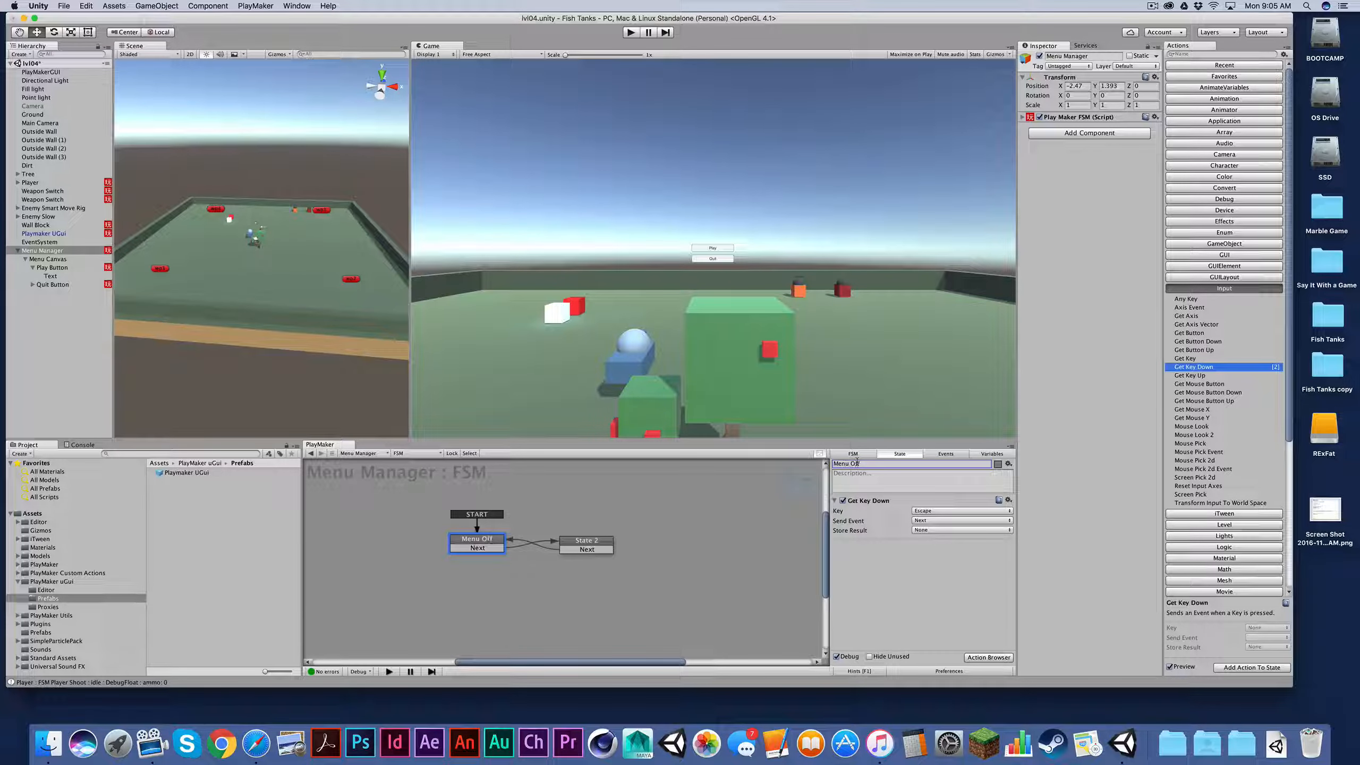
click(600, 542)
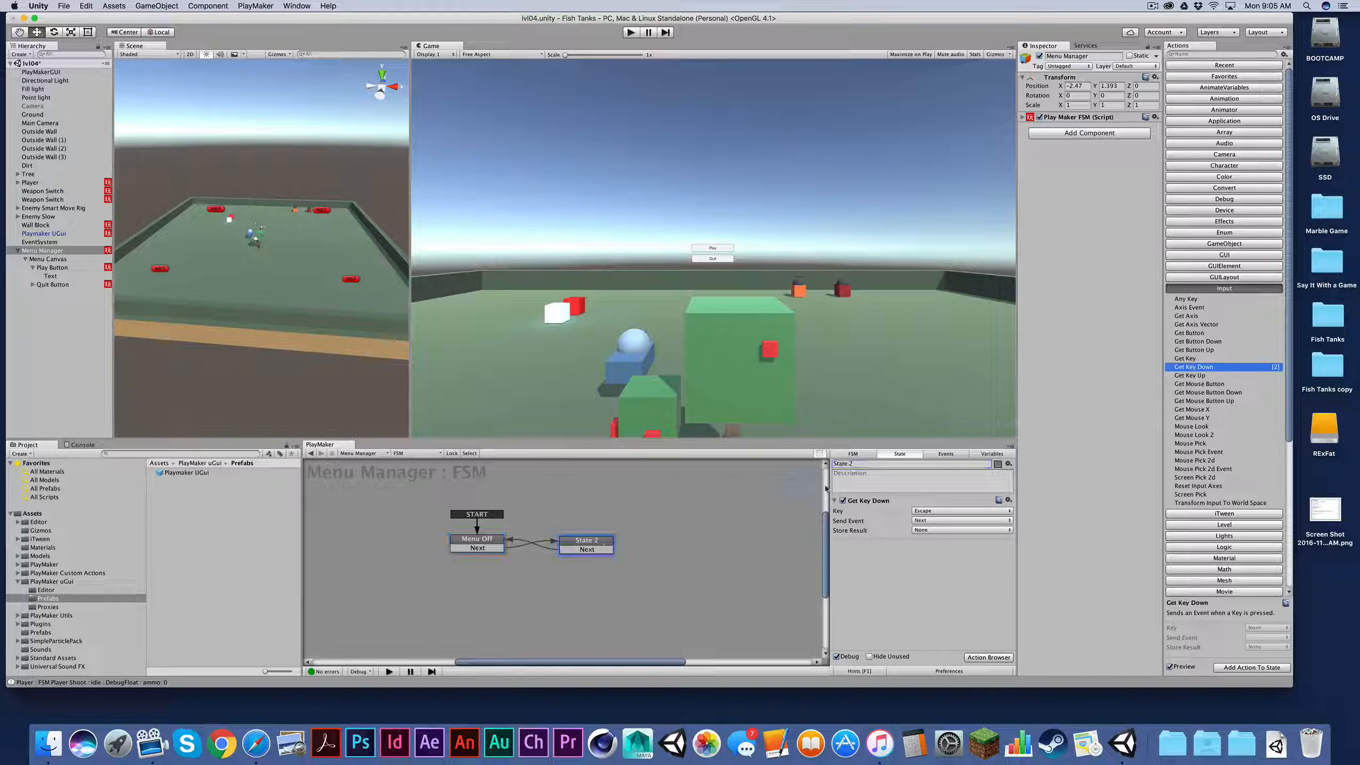
text(Menu)
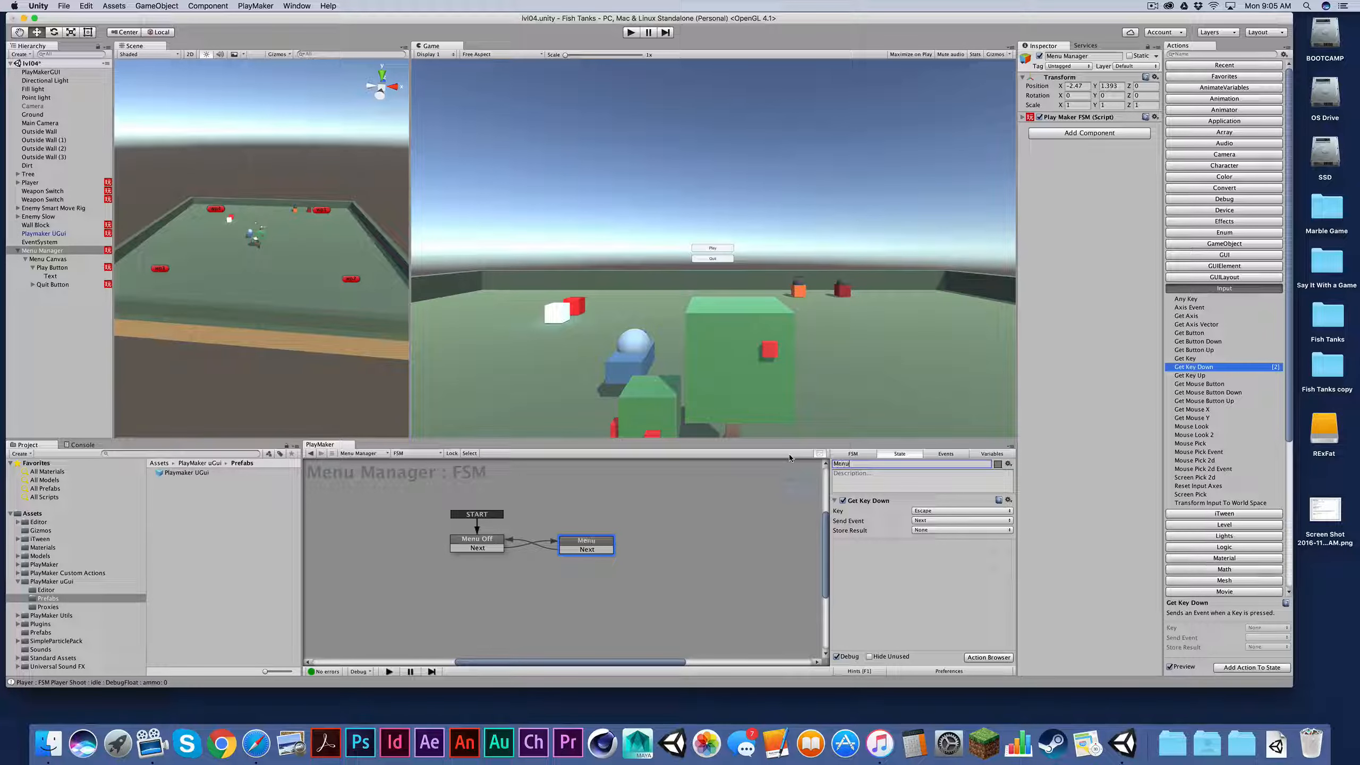
text( On)
Lock the PlayMaker editor on the Menu Manager FSM with its Menu Off state selected
click(488, 544)
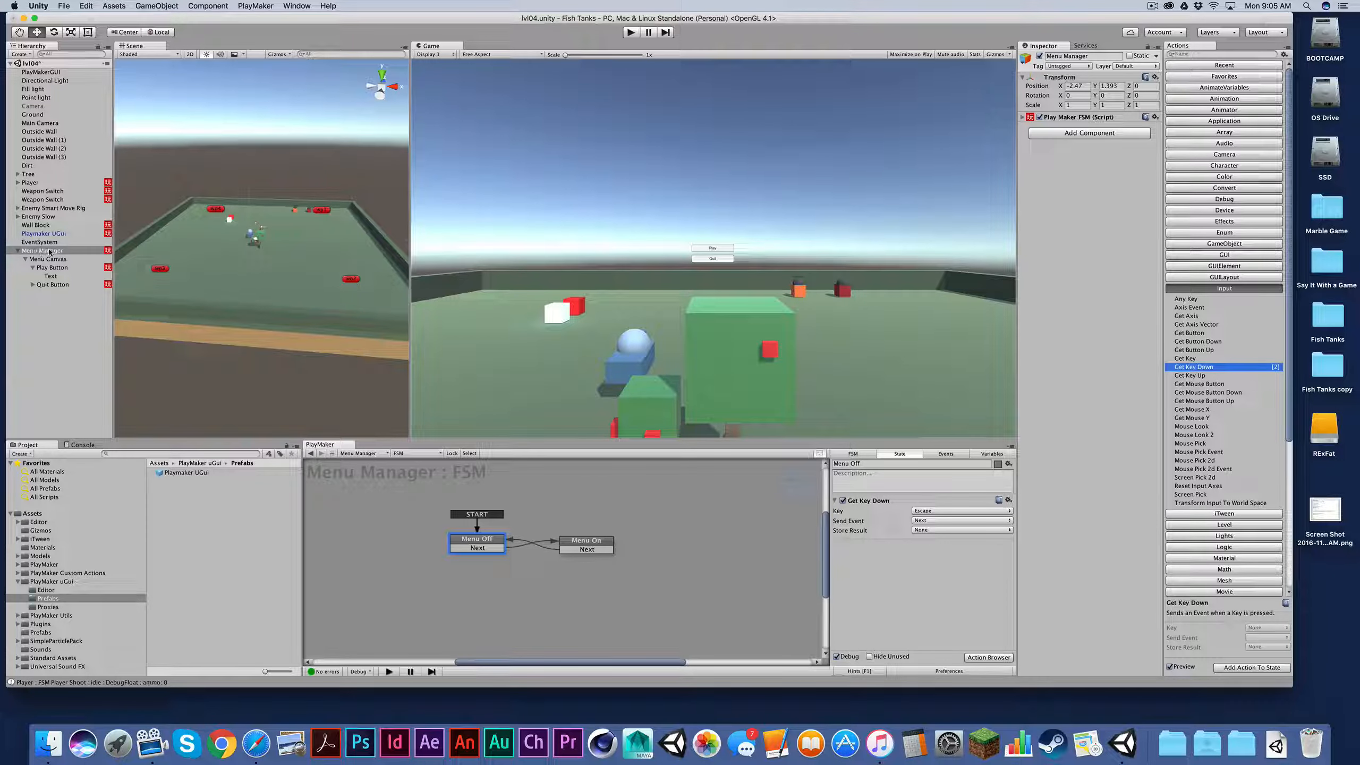
click(70, 259)
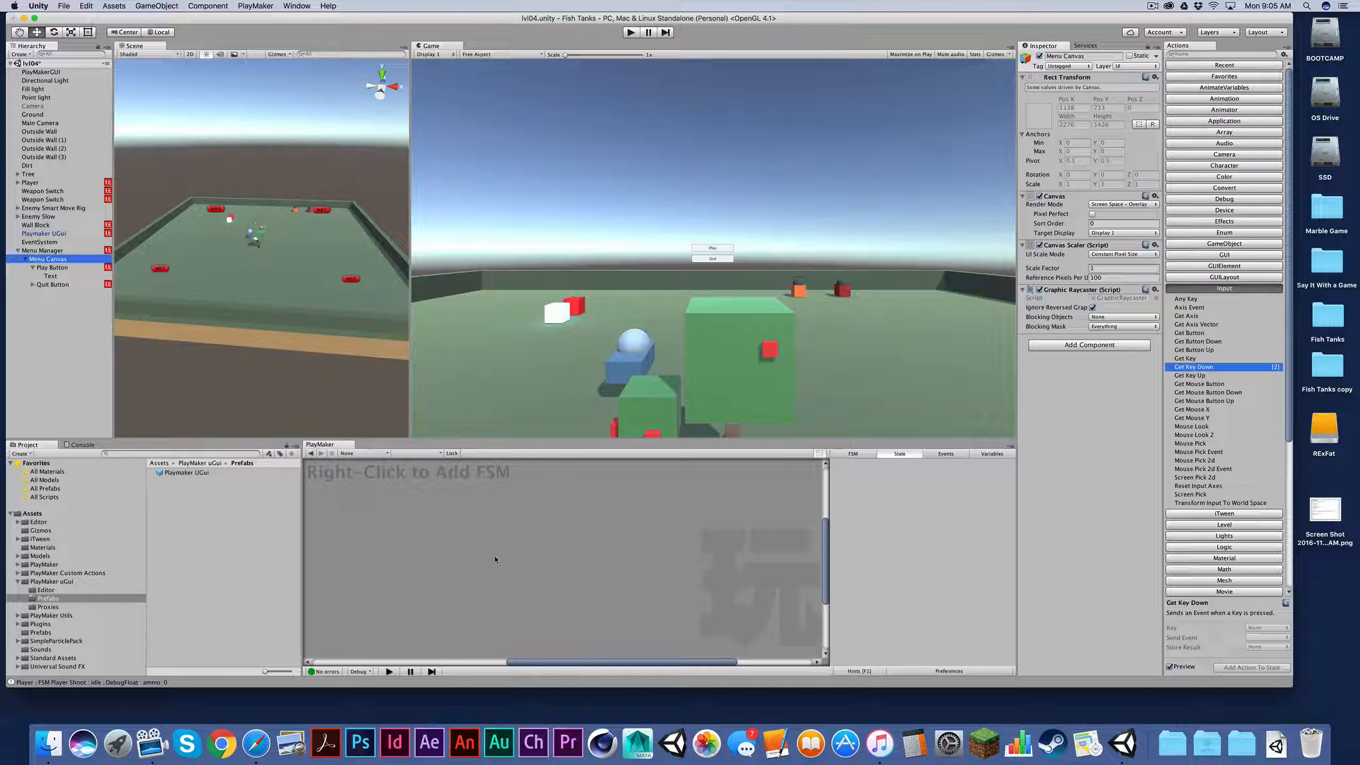
click(43, 251)
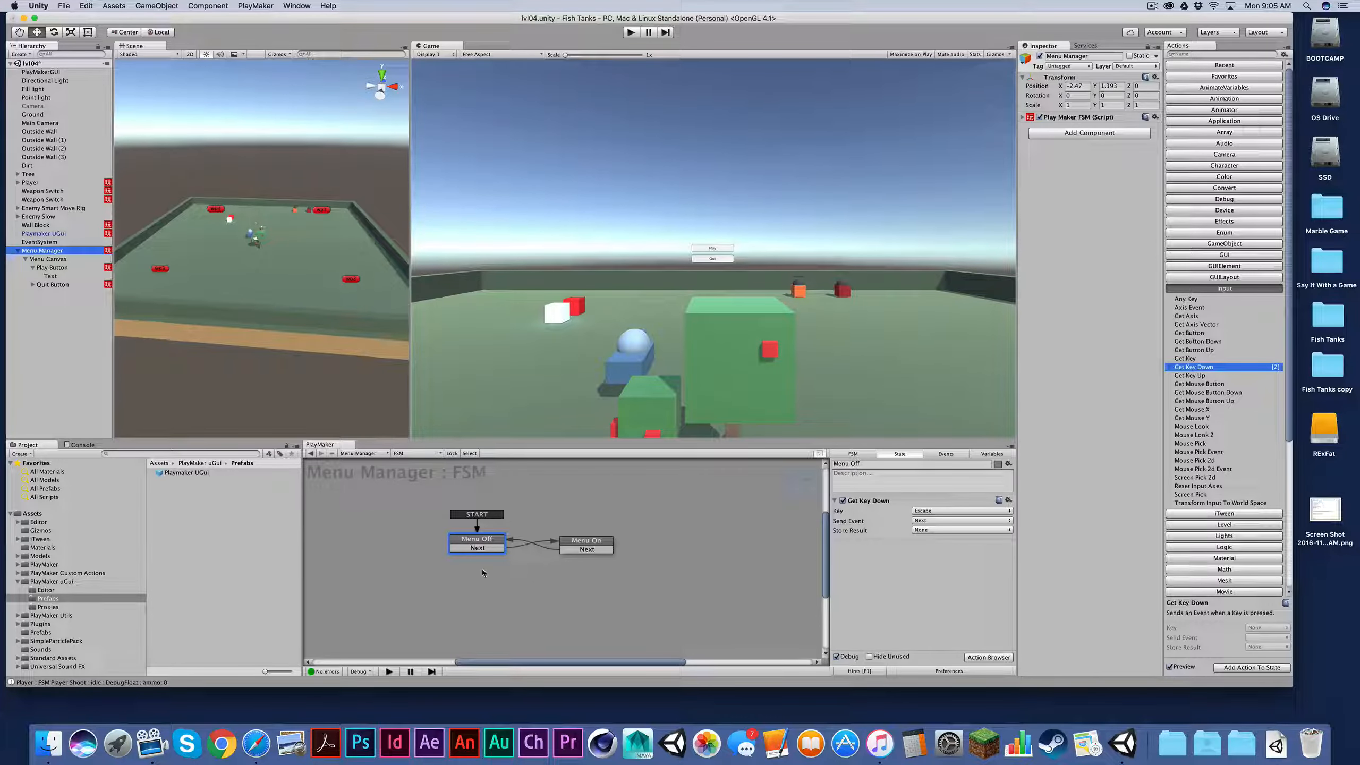
click(451, 453)
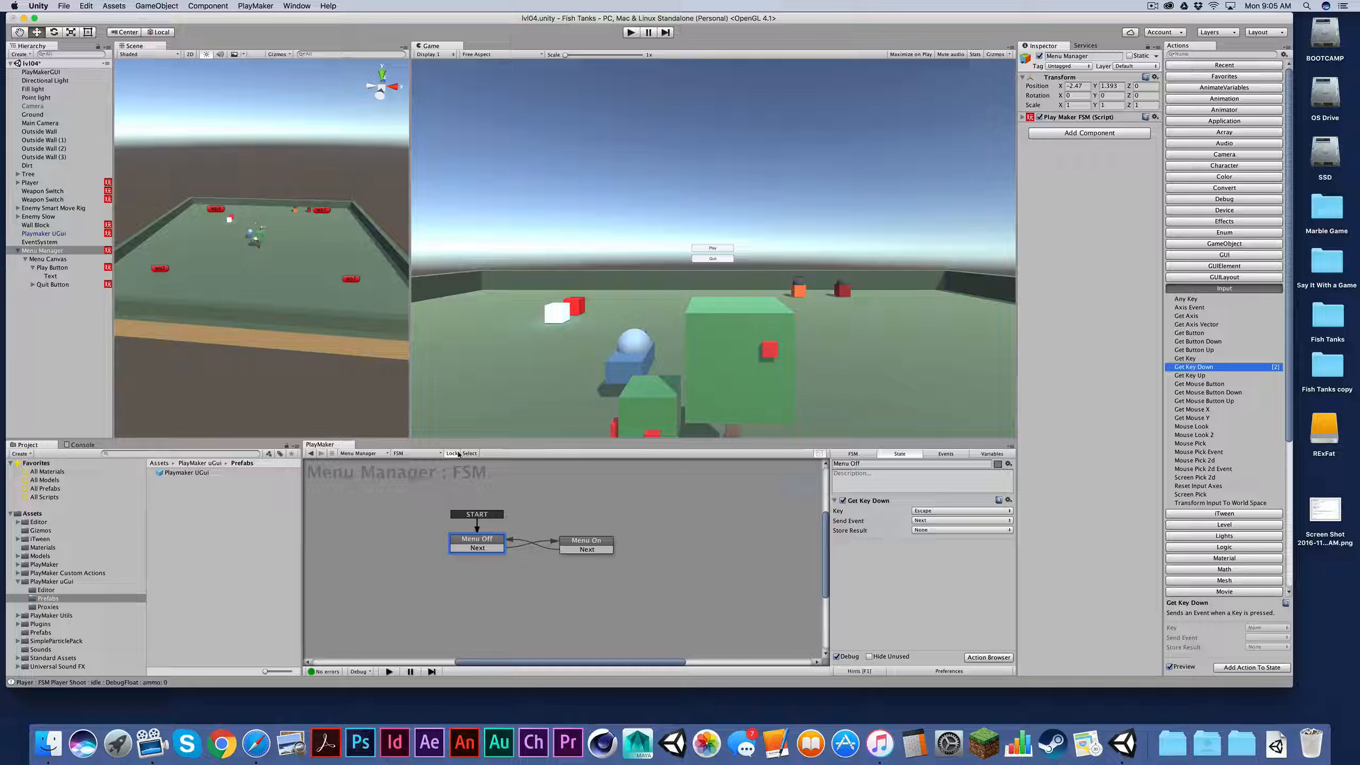
Check the FSM editor lock by selecting the Play Button, an outside wall, the Tree and other scene objects
click(47, 267)
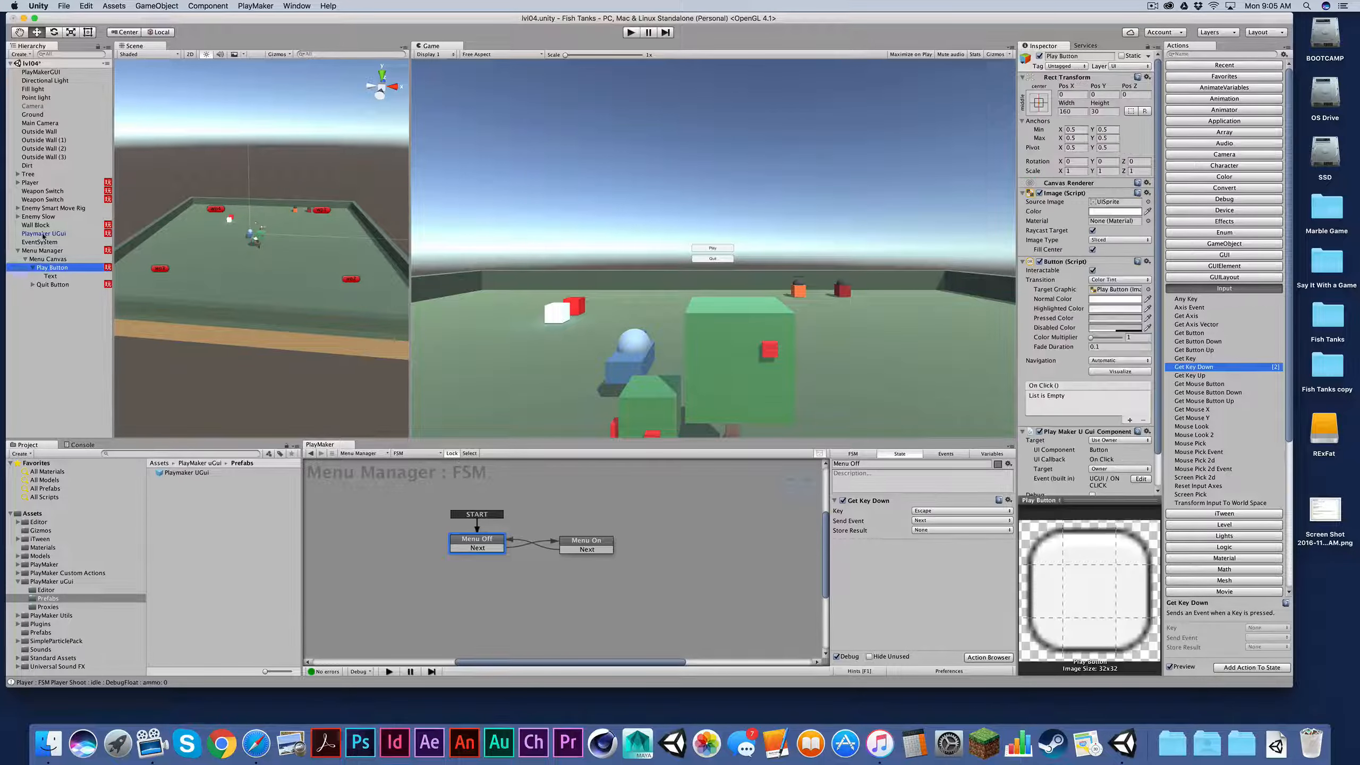
click(40, 208)
click(38, 131)
click(33, 81)
click(38, 131)
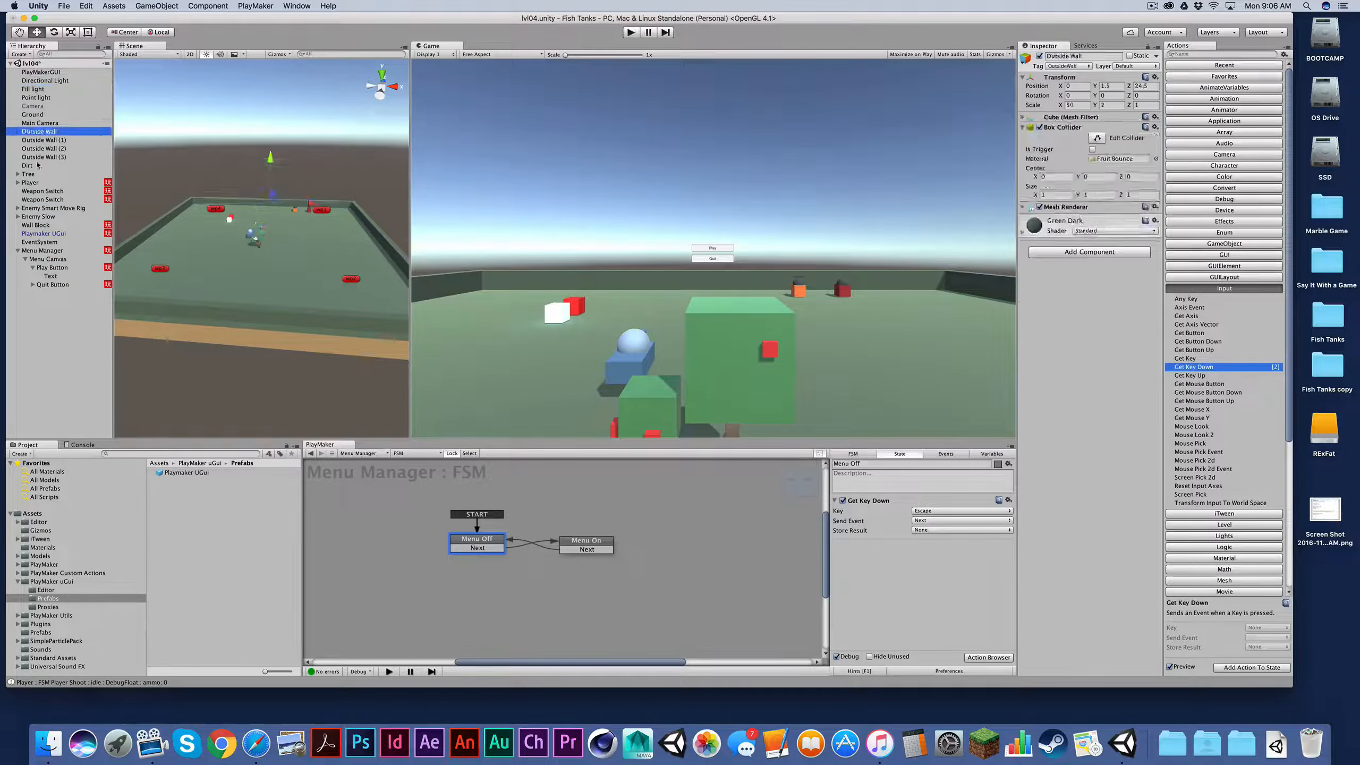
click(27, 174)
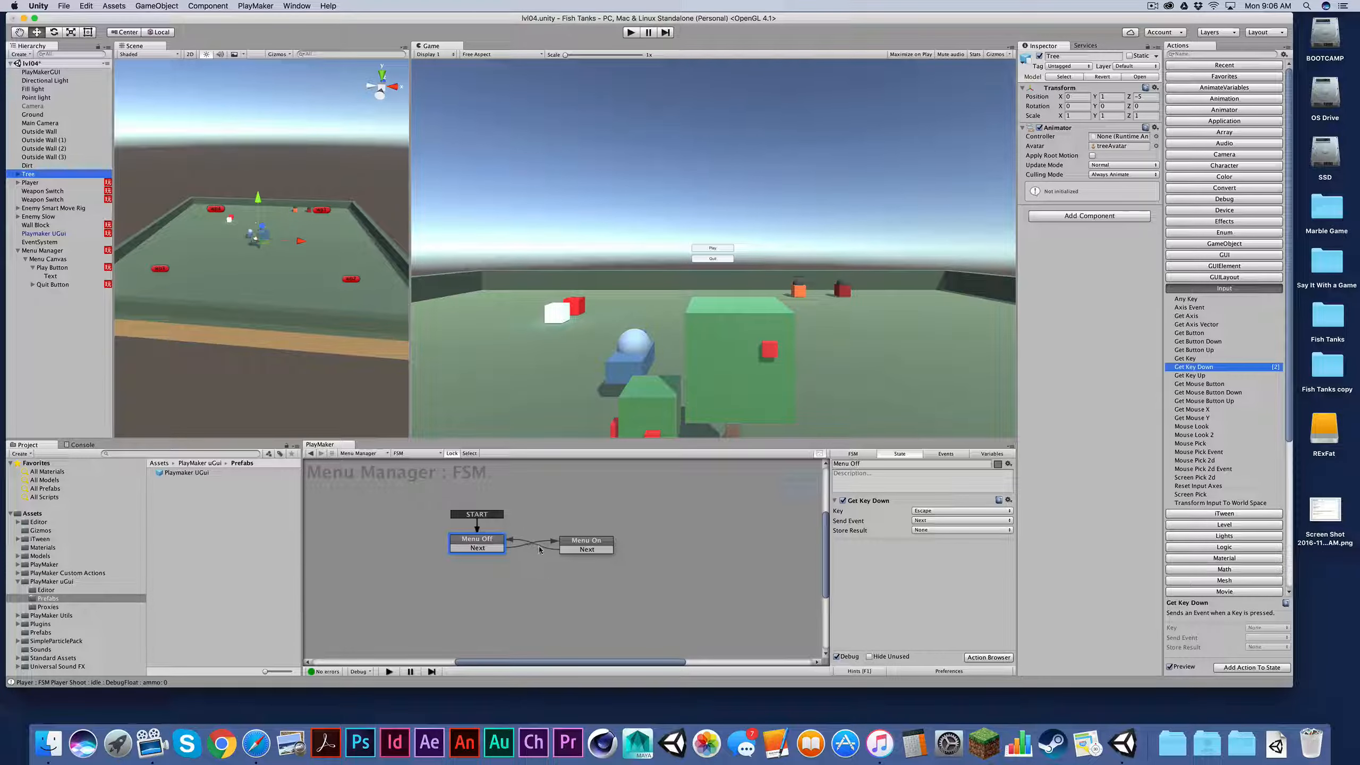
click(52, 251)
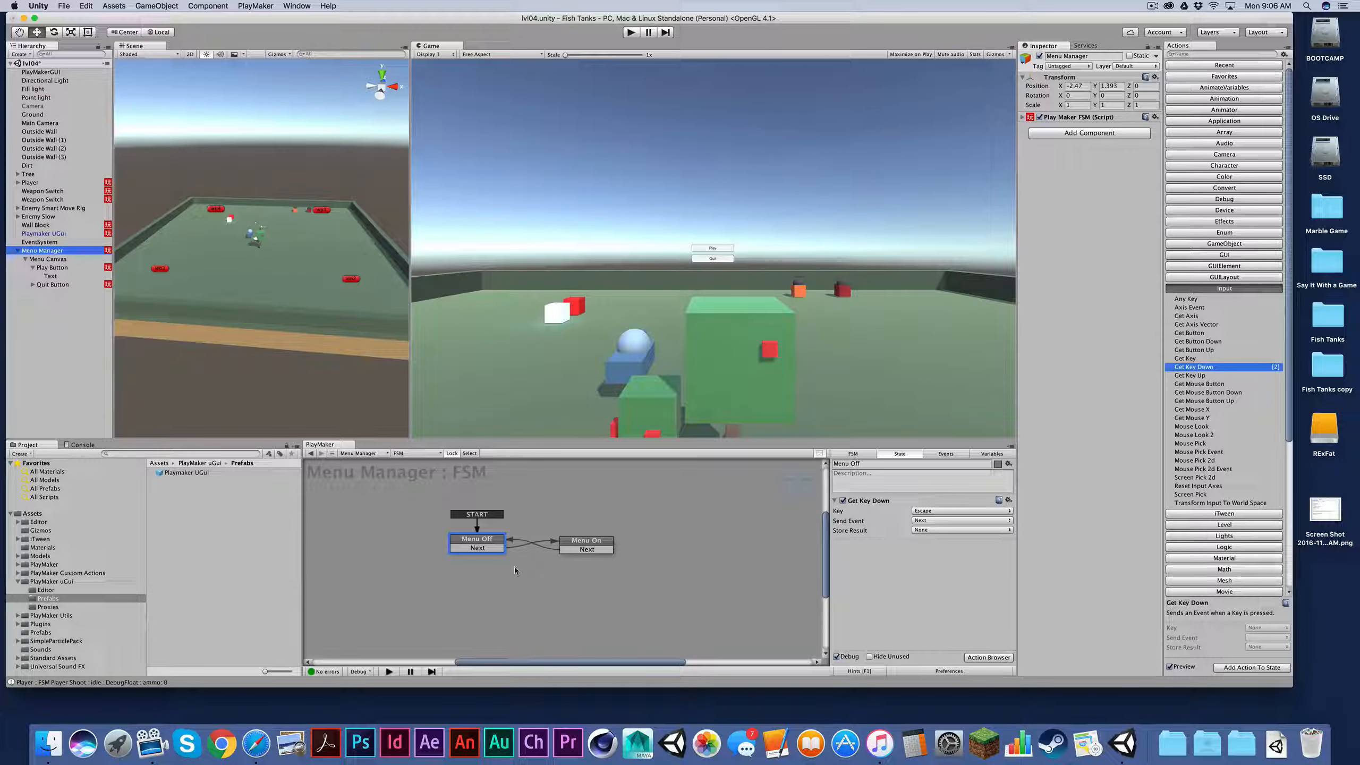
Add a Set Property action for the Menu Canvas's Canvas component to the Menu Off state, with enabled as its property
click(58, 260)
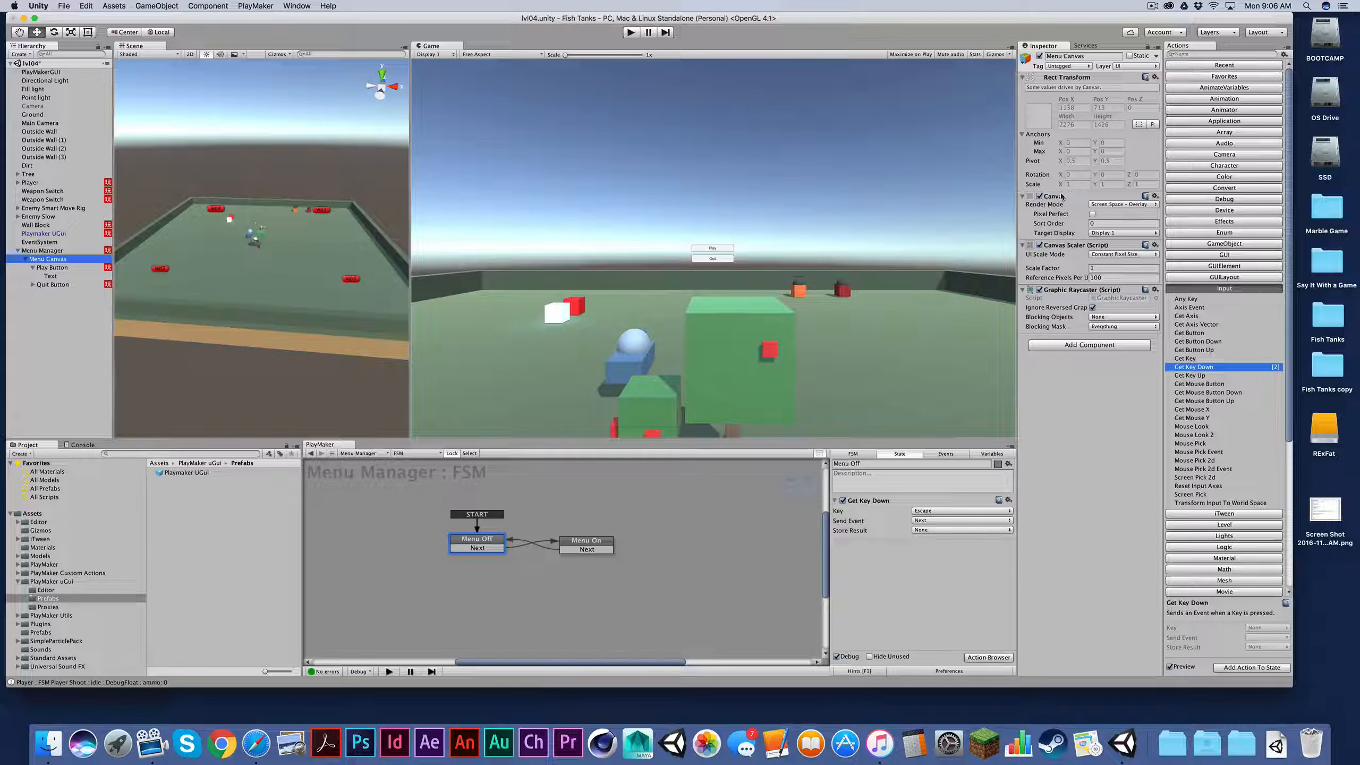
drag(1062, 196, 1039, 254)
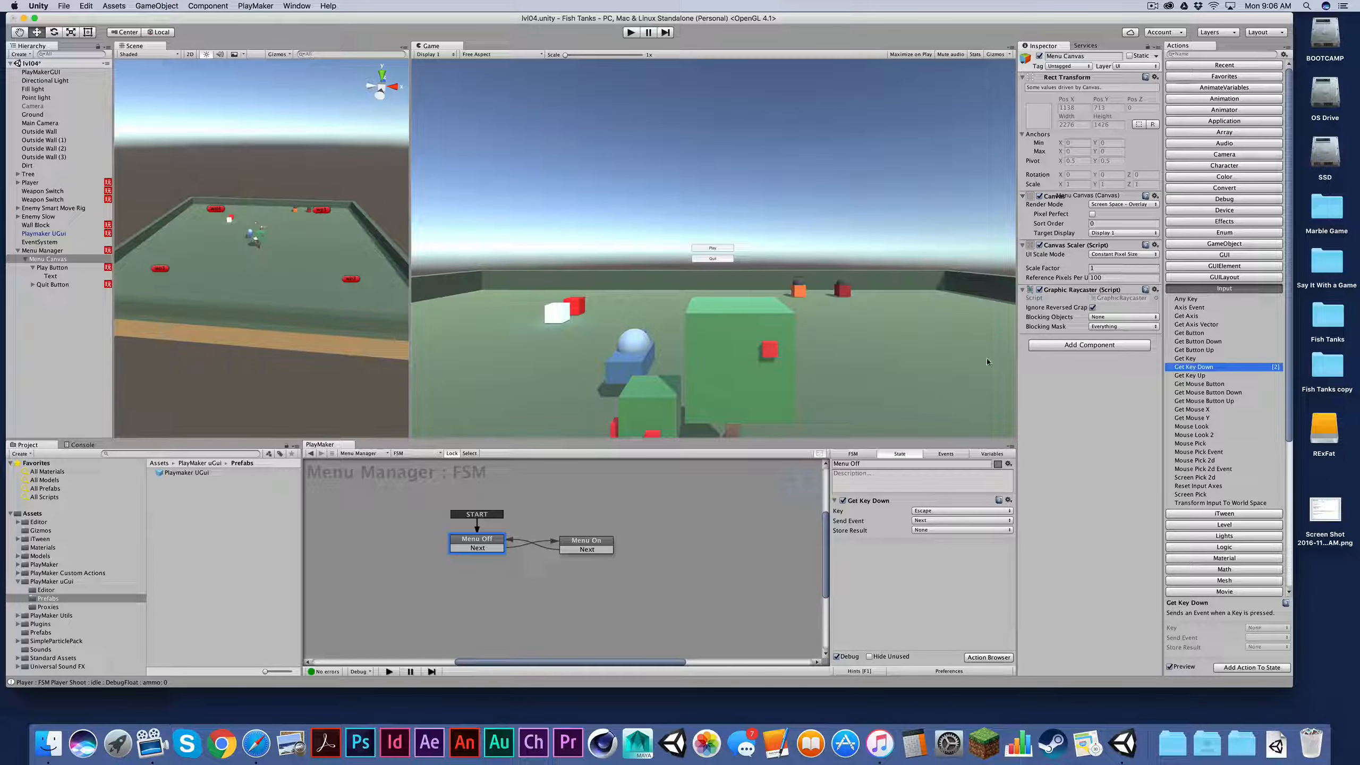
drag(943, 483, 886, 568)
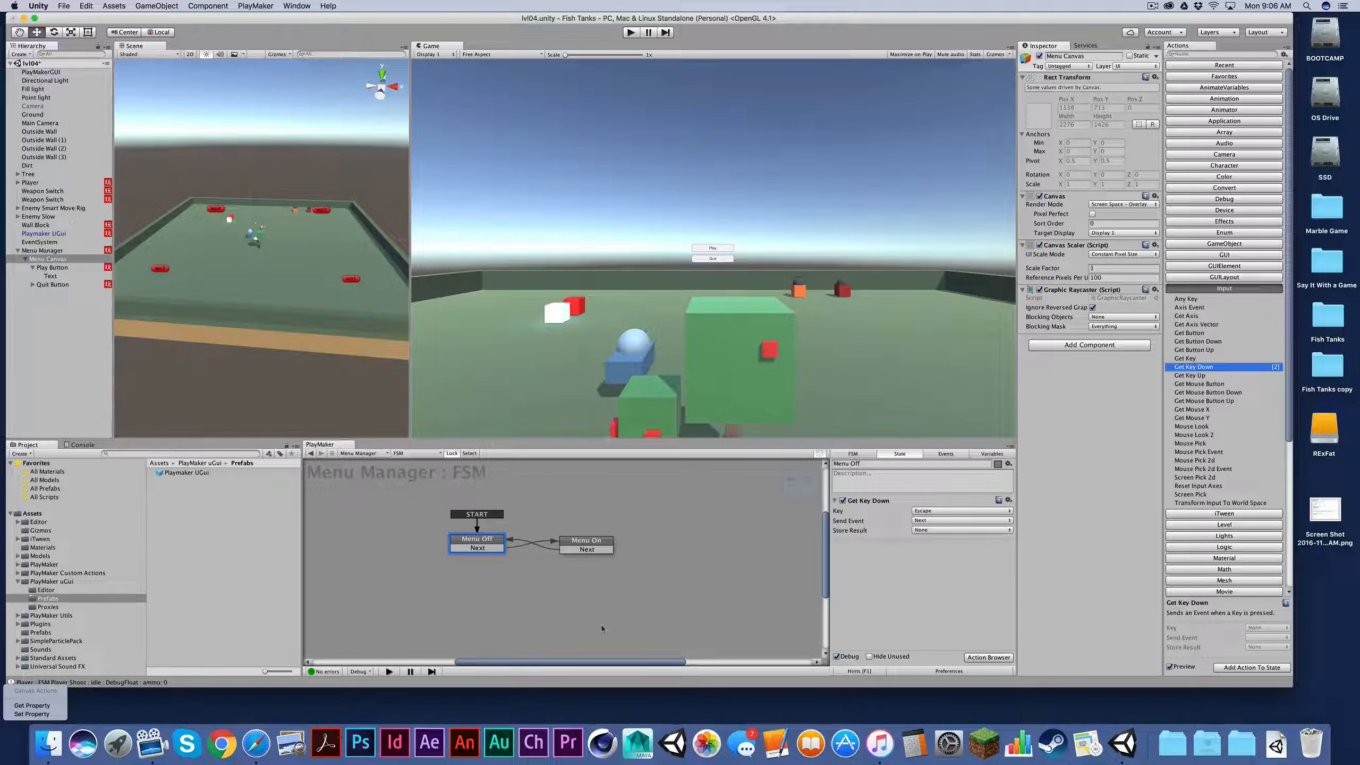
click(24, 714)
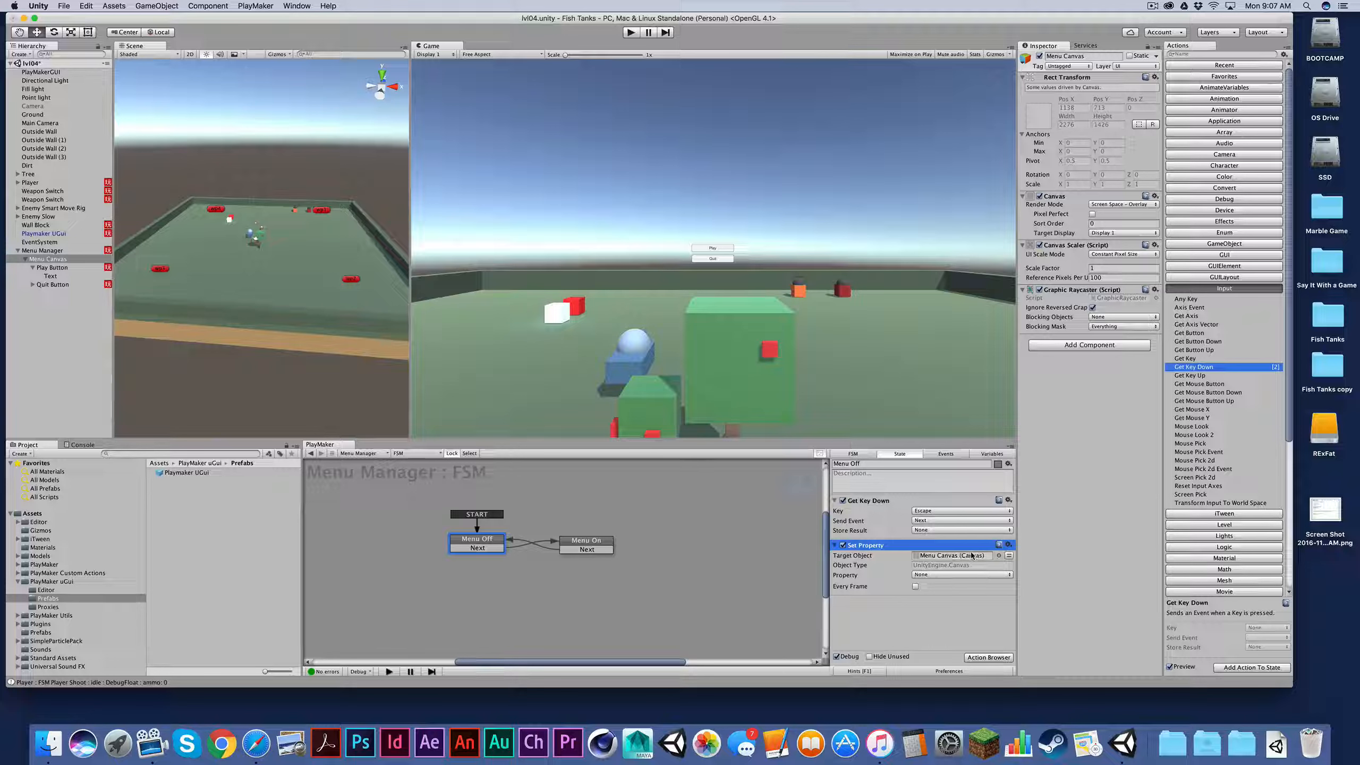
click(931, 574)
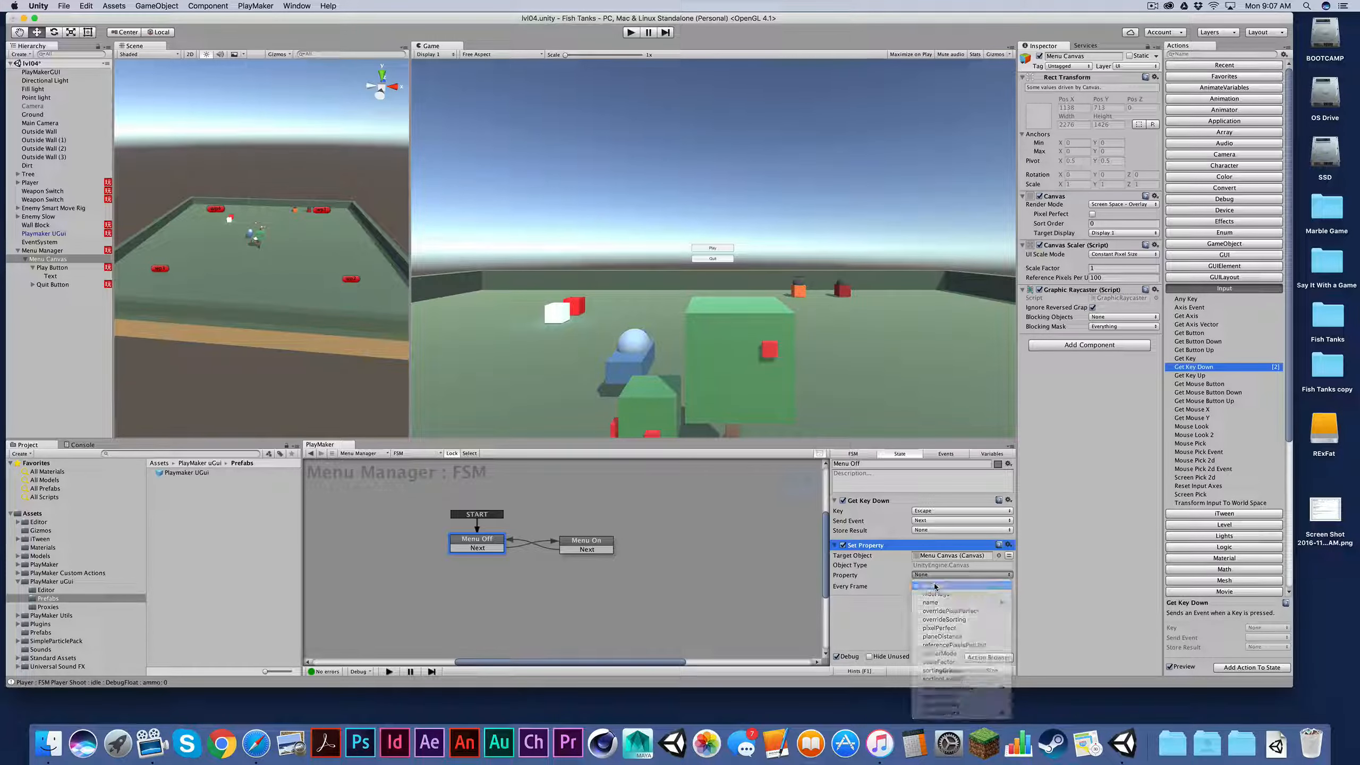
click(934, 585)
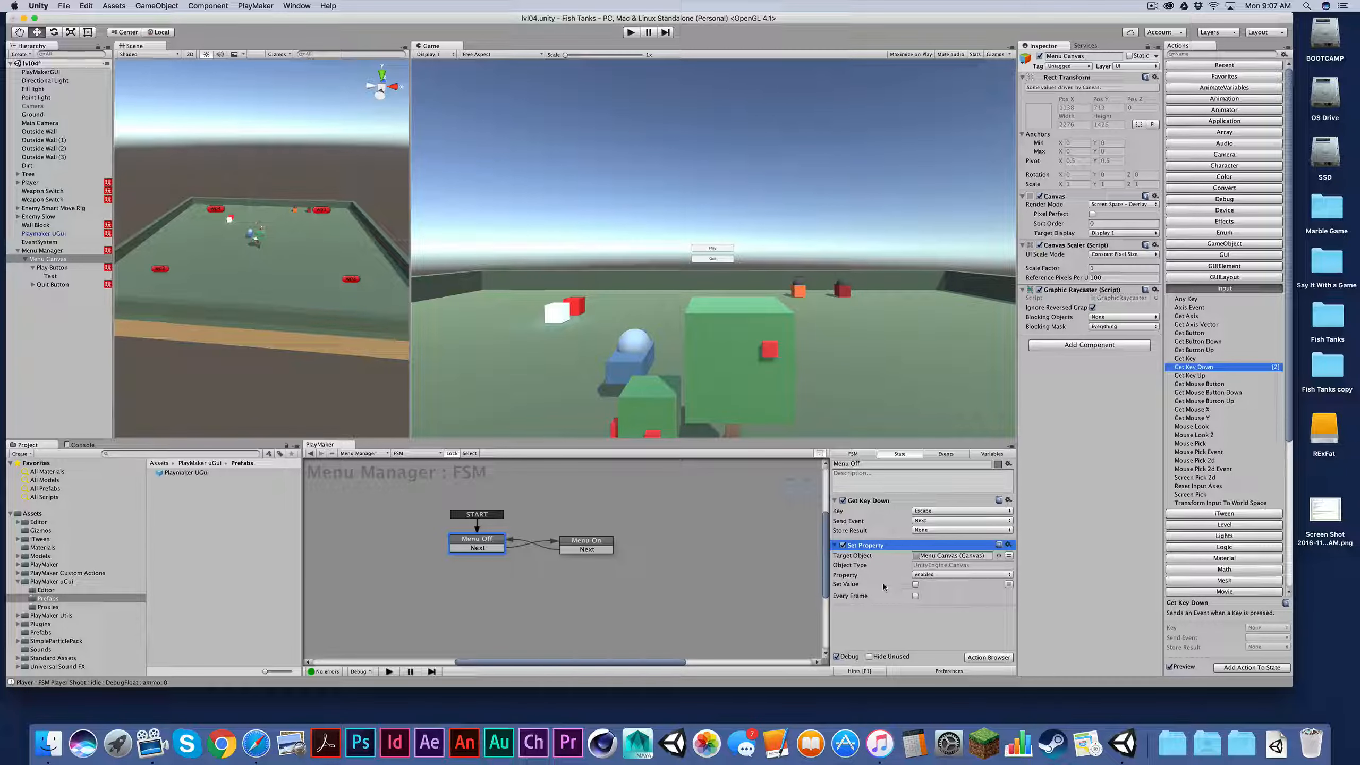
Leave the enabled property's Set Value unchecked, run the game to test that Menu Off hides the canvas, and stop it
click(915, 584)
click(914, 584)
click(631, 33)
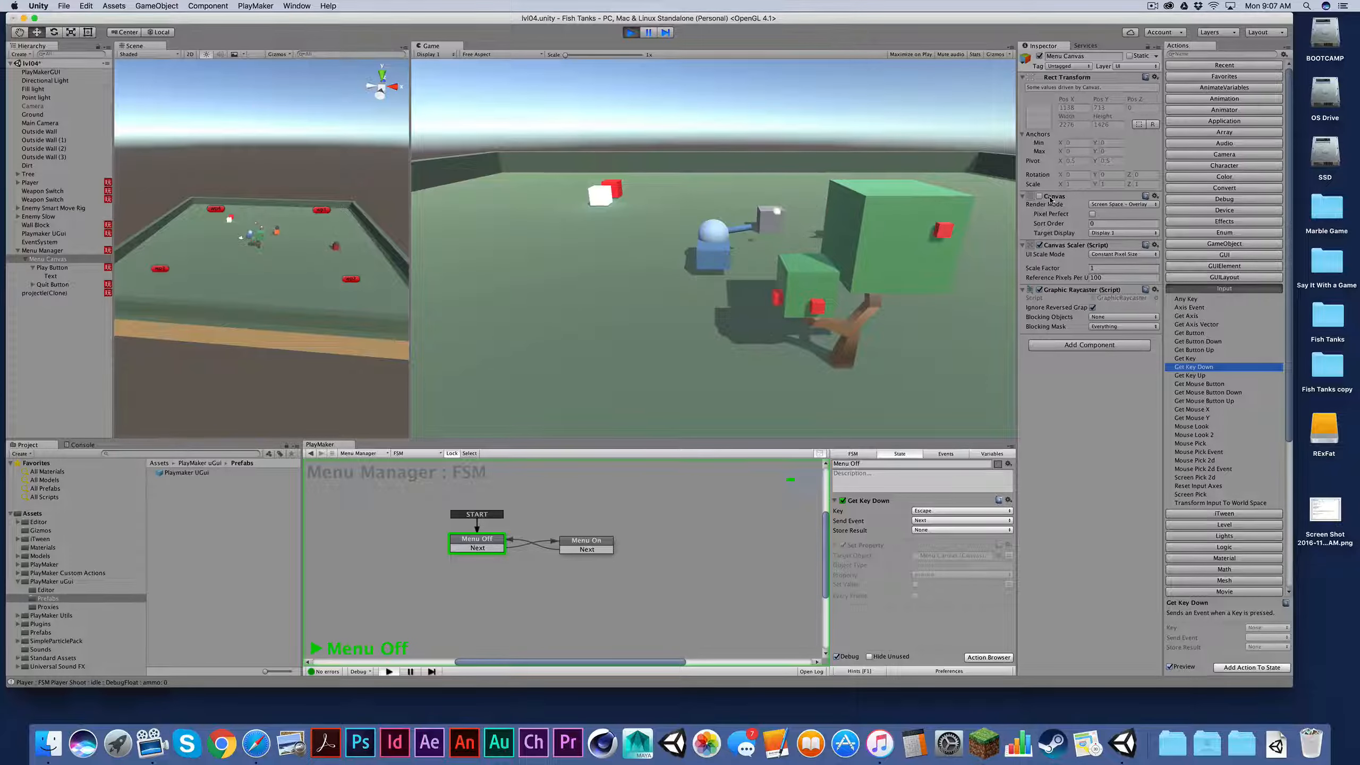
click(631, 33)
Add a Set Property action for the Canvas component to the Menu On state, with property enabled and Set Value checked
click(599, 545)
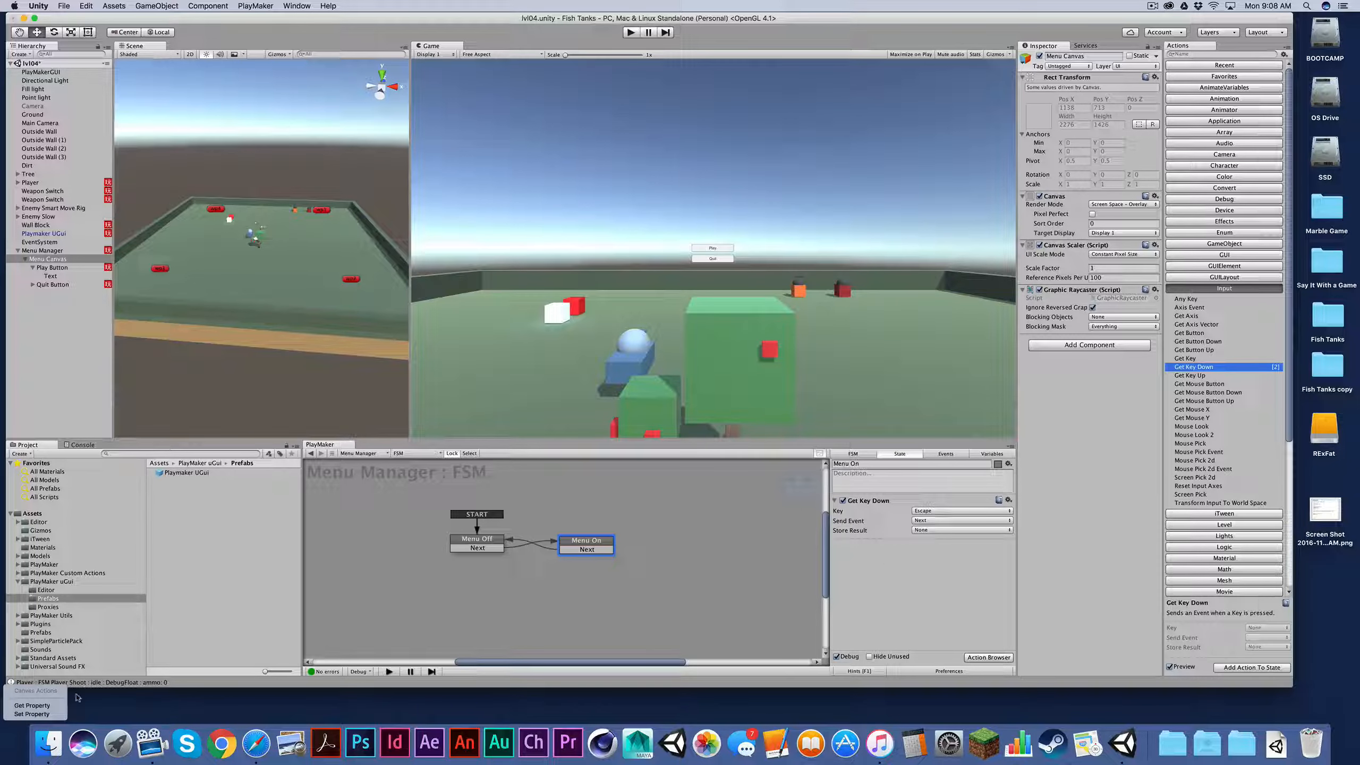
click(32, 713)
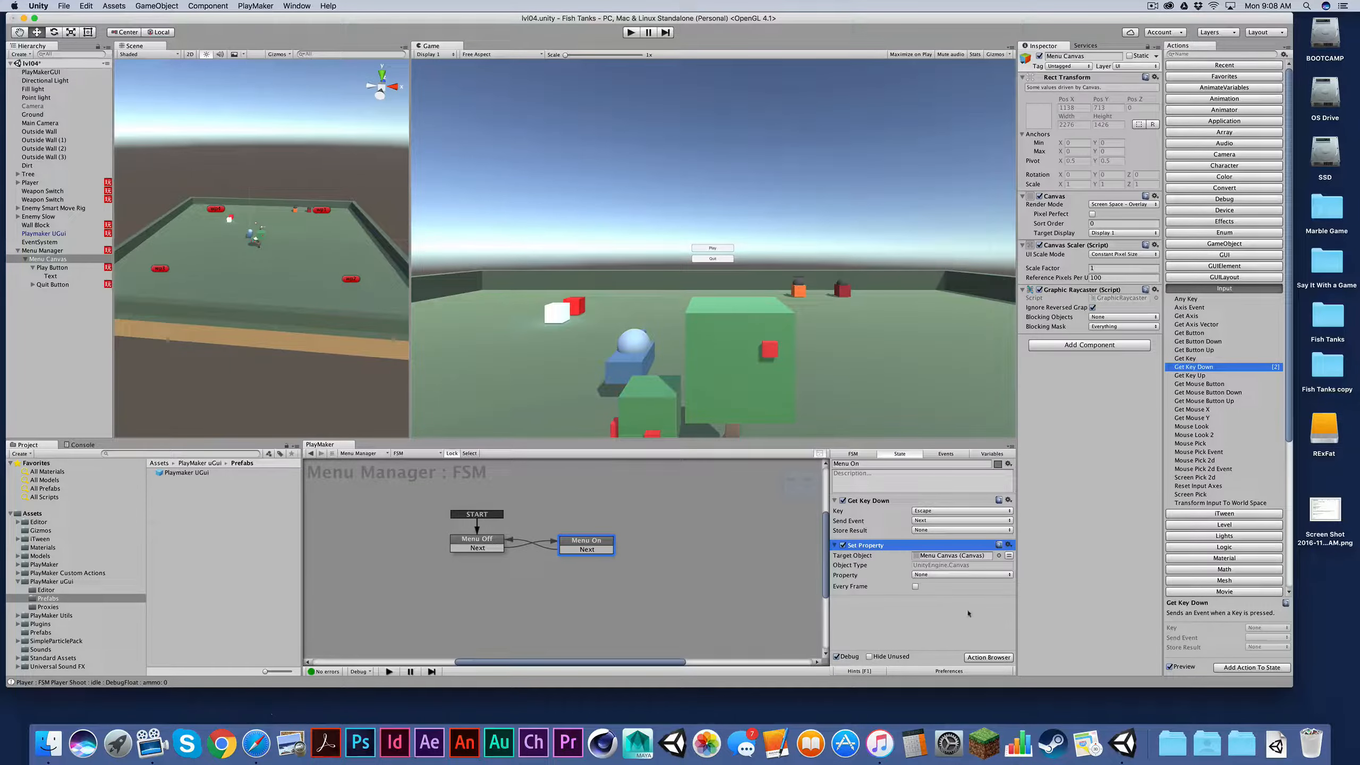
click(941, 574)
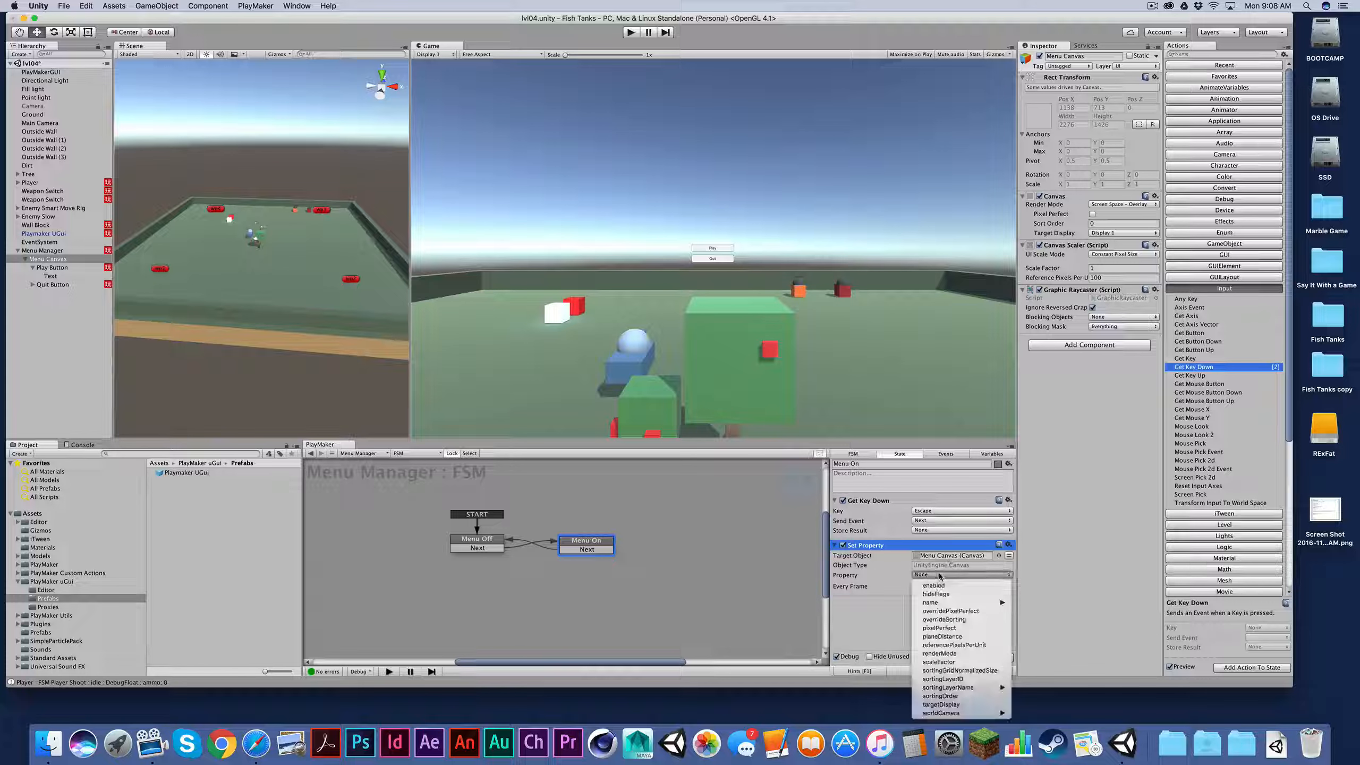
click(940, 585)
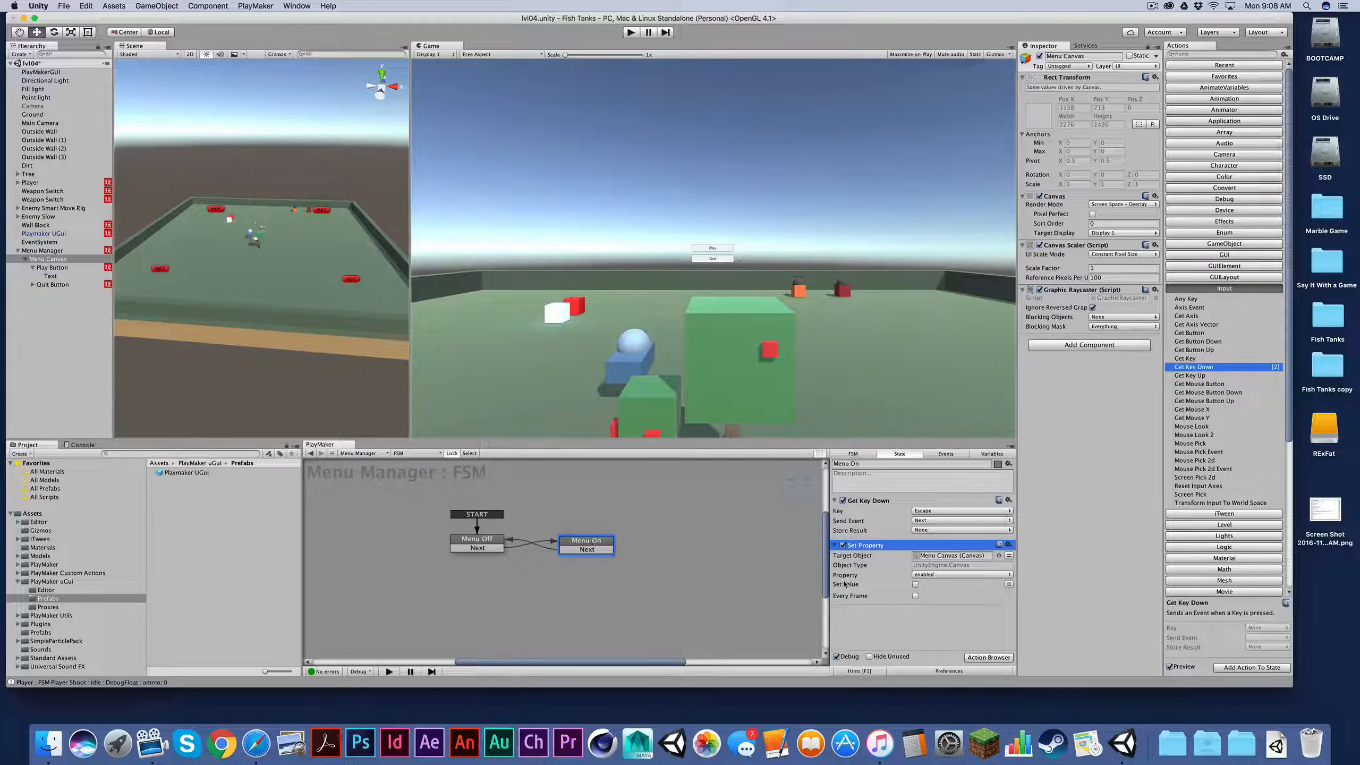
click(915, 584)
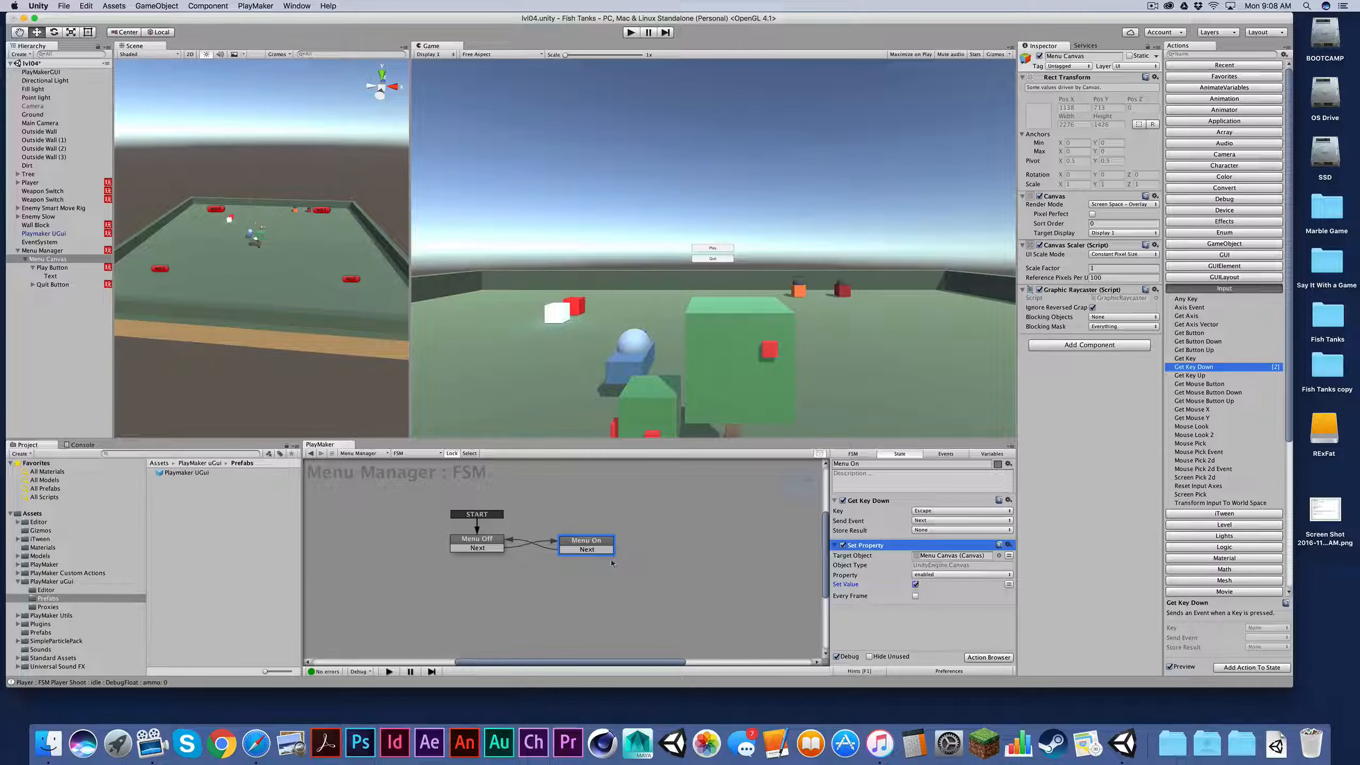
Review both states' Set Property actions, run the game to test toggling the menu canvas with Escape, and stop it
click(483, 545)
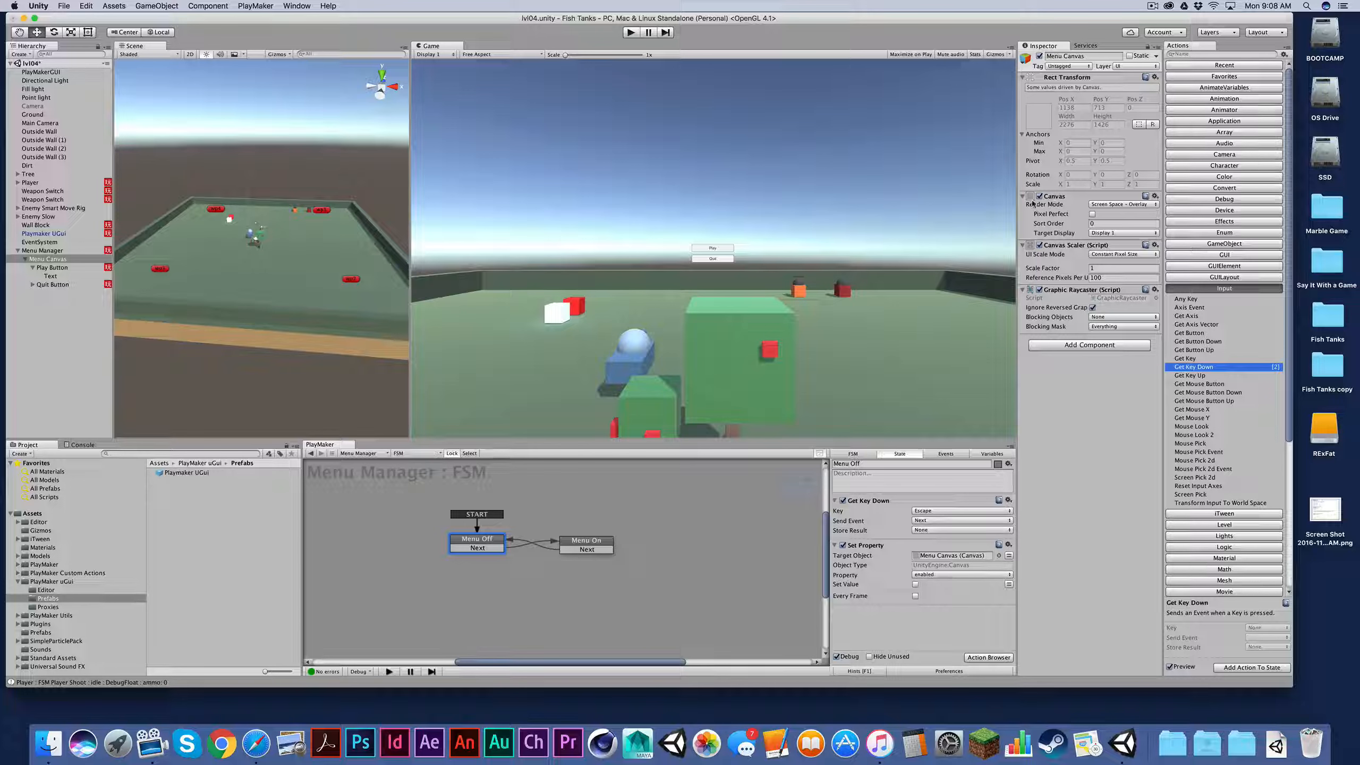
click(586, 543)
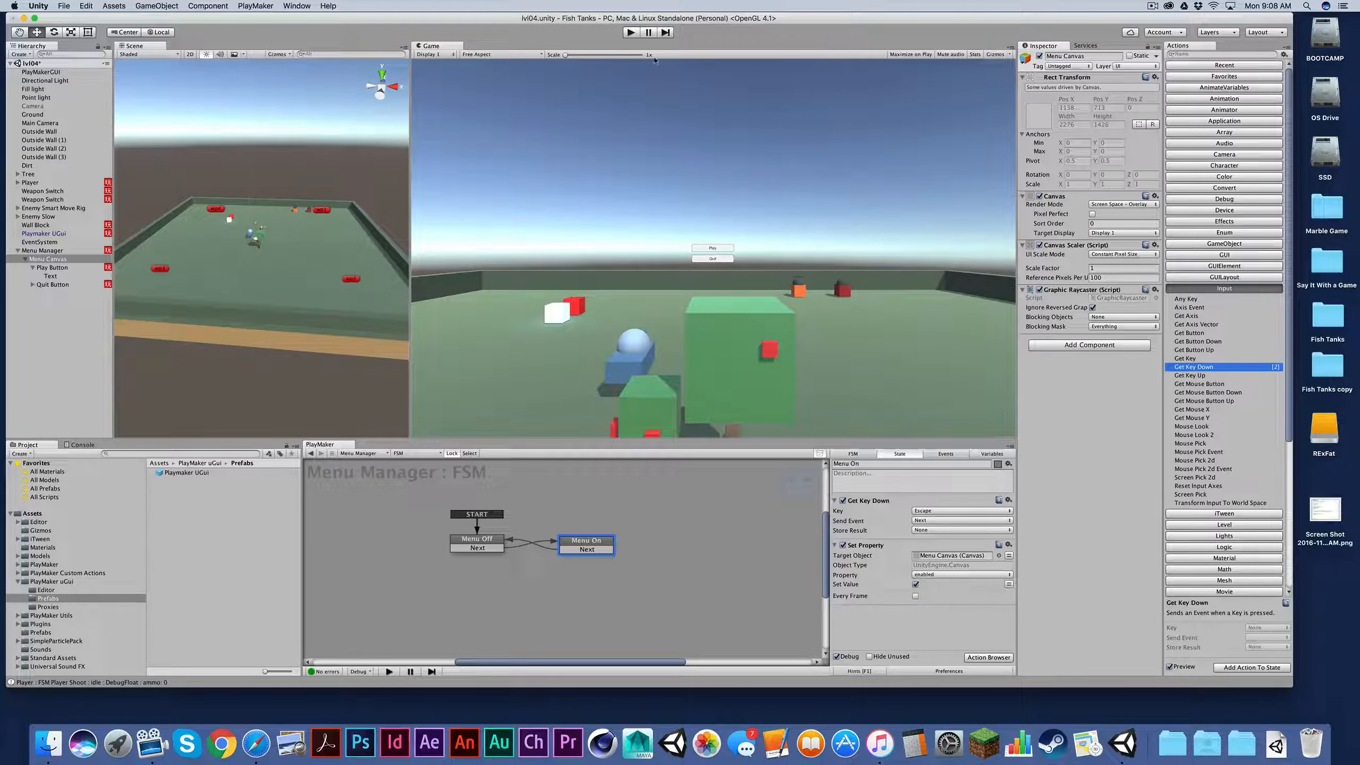
click(631, 33)
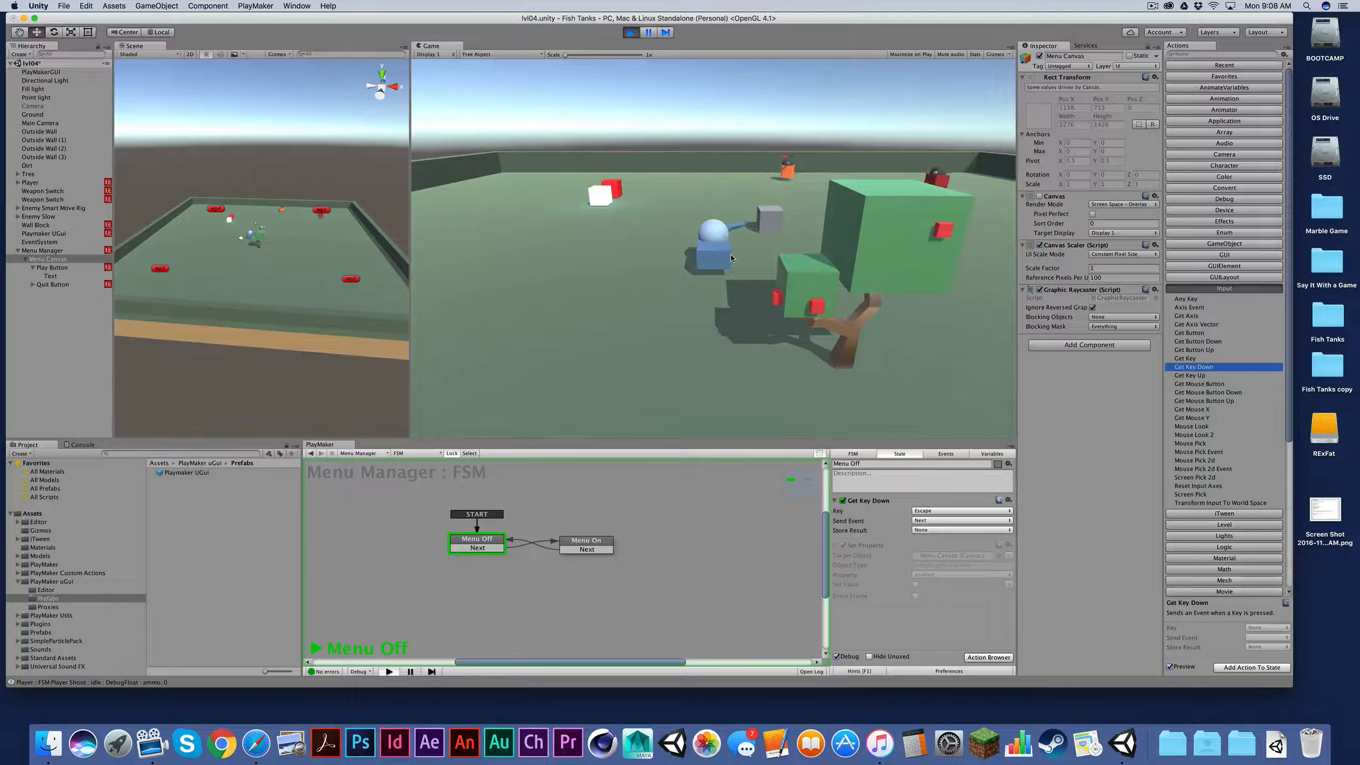
key(Escape)
key(Escape)
key(Escape)
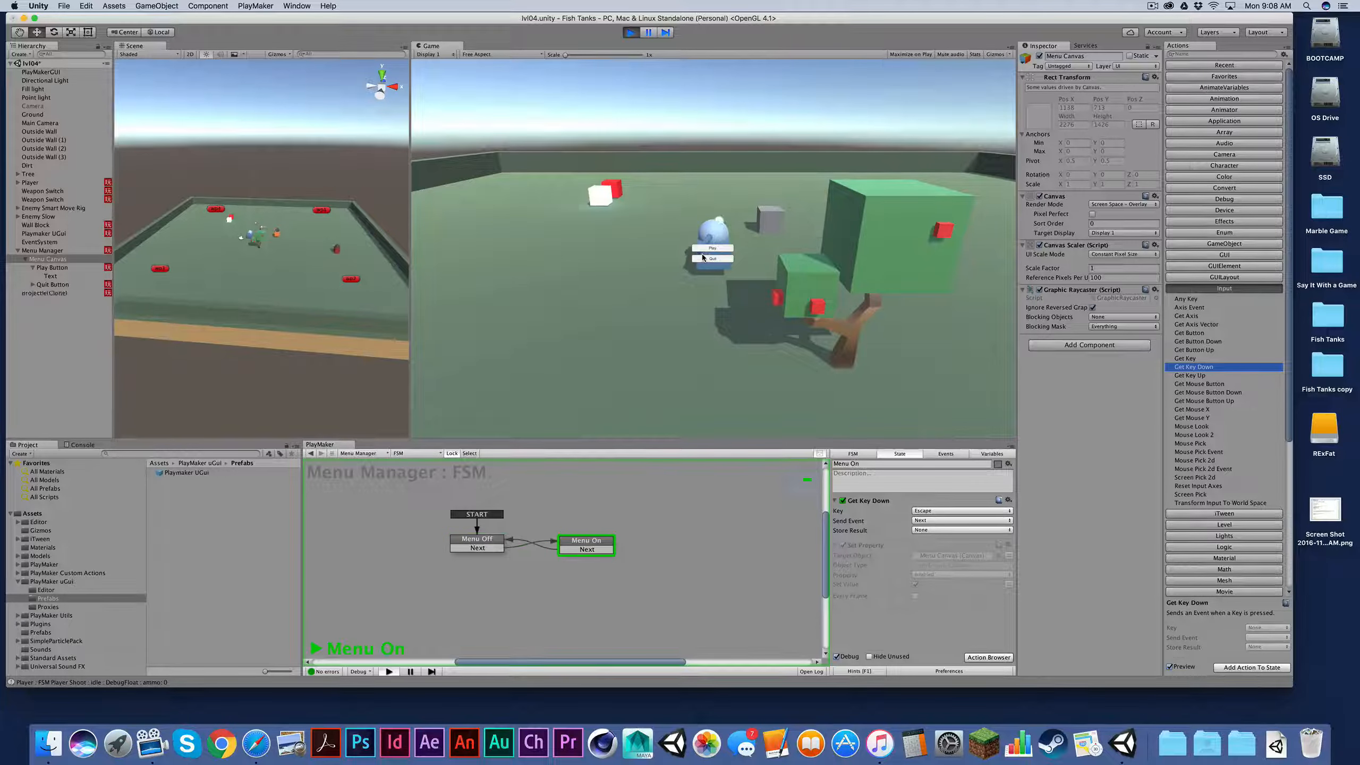
key(Escape)
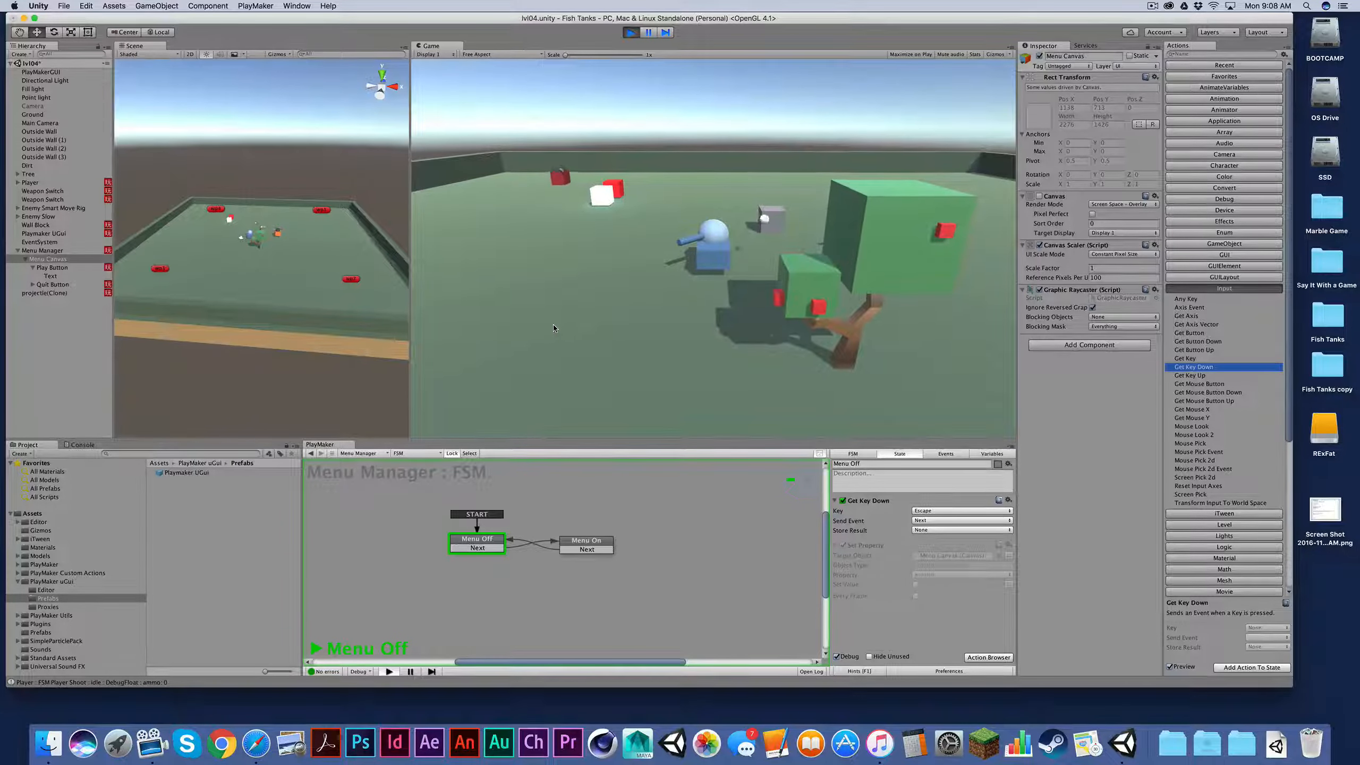
key(super+p)
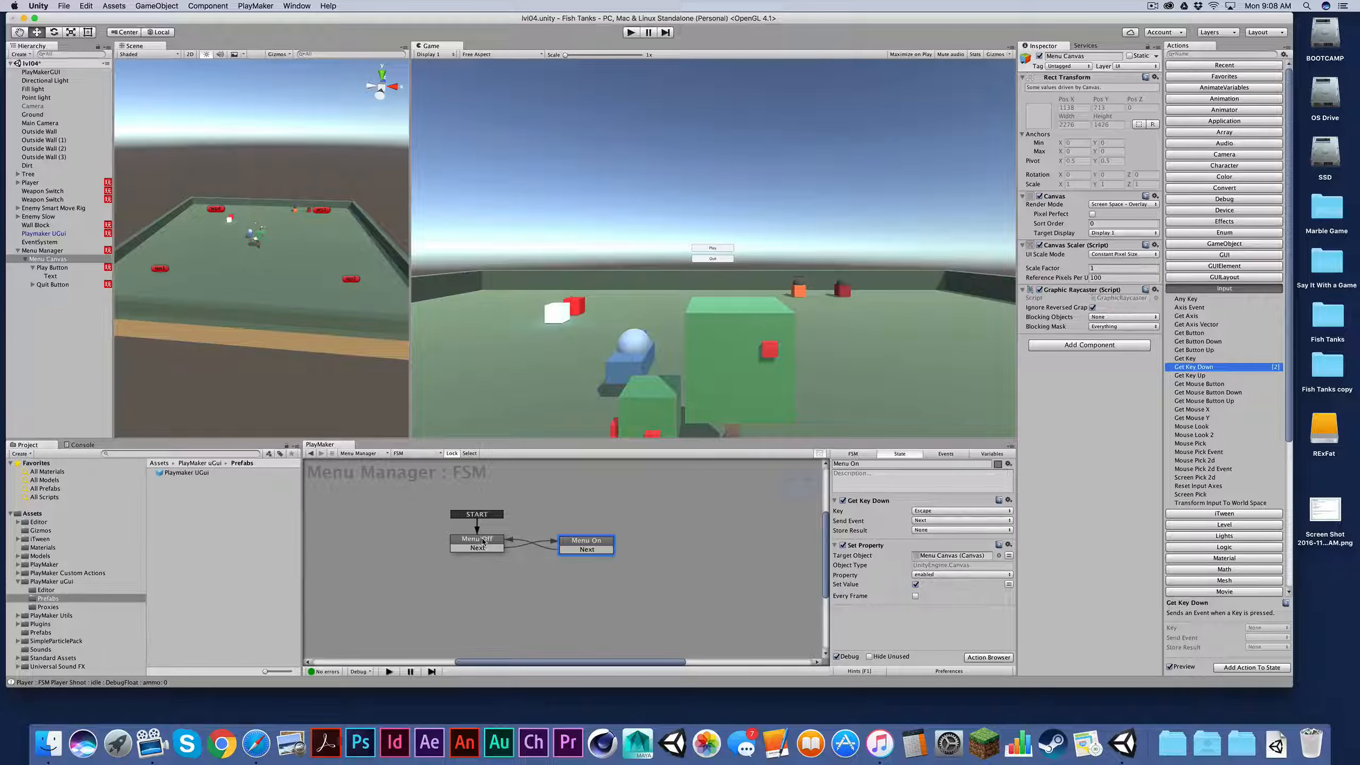
Search the actions for "scale" and add a Scale Time action to the Menu On state
click(482, 541)
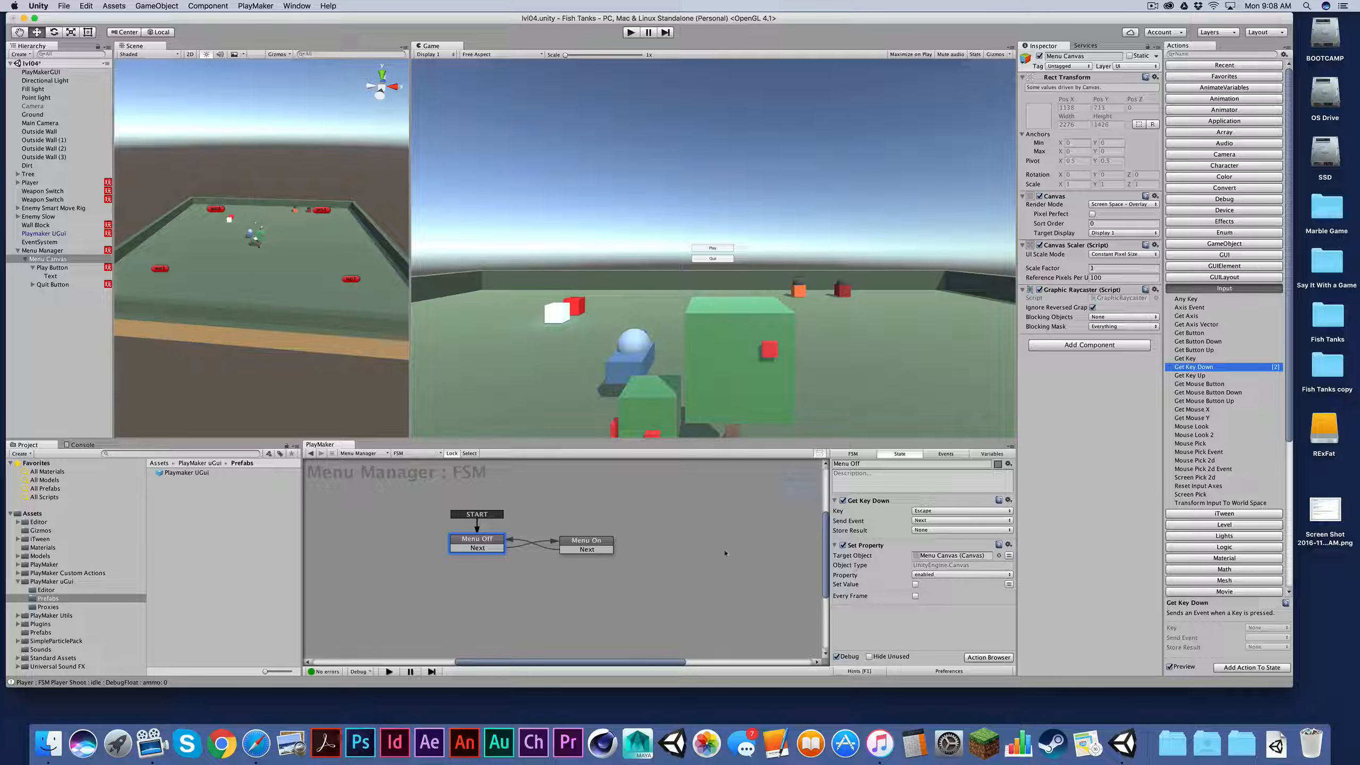
click(589, 544)
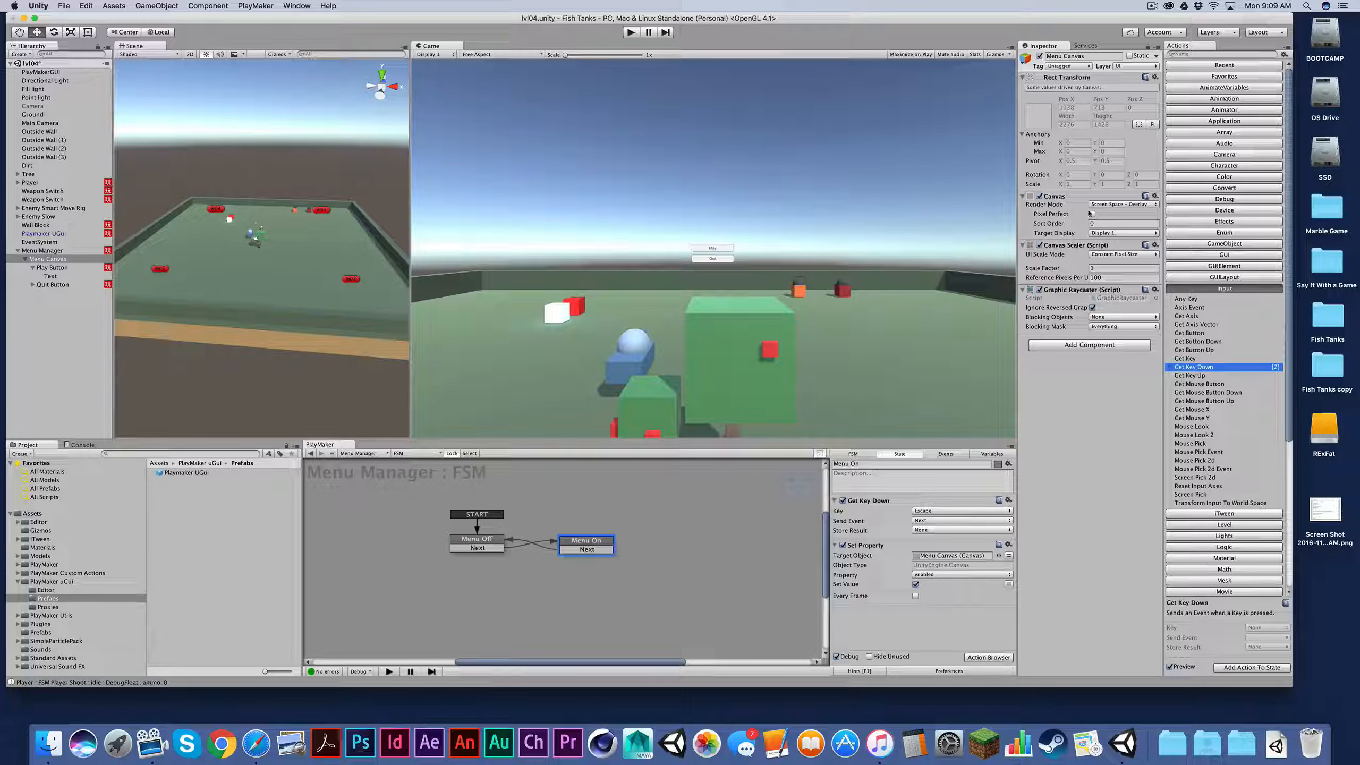
click(1194, 55)
text(scale)
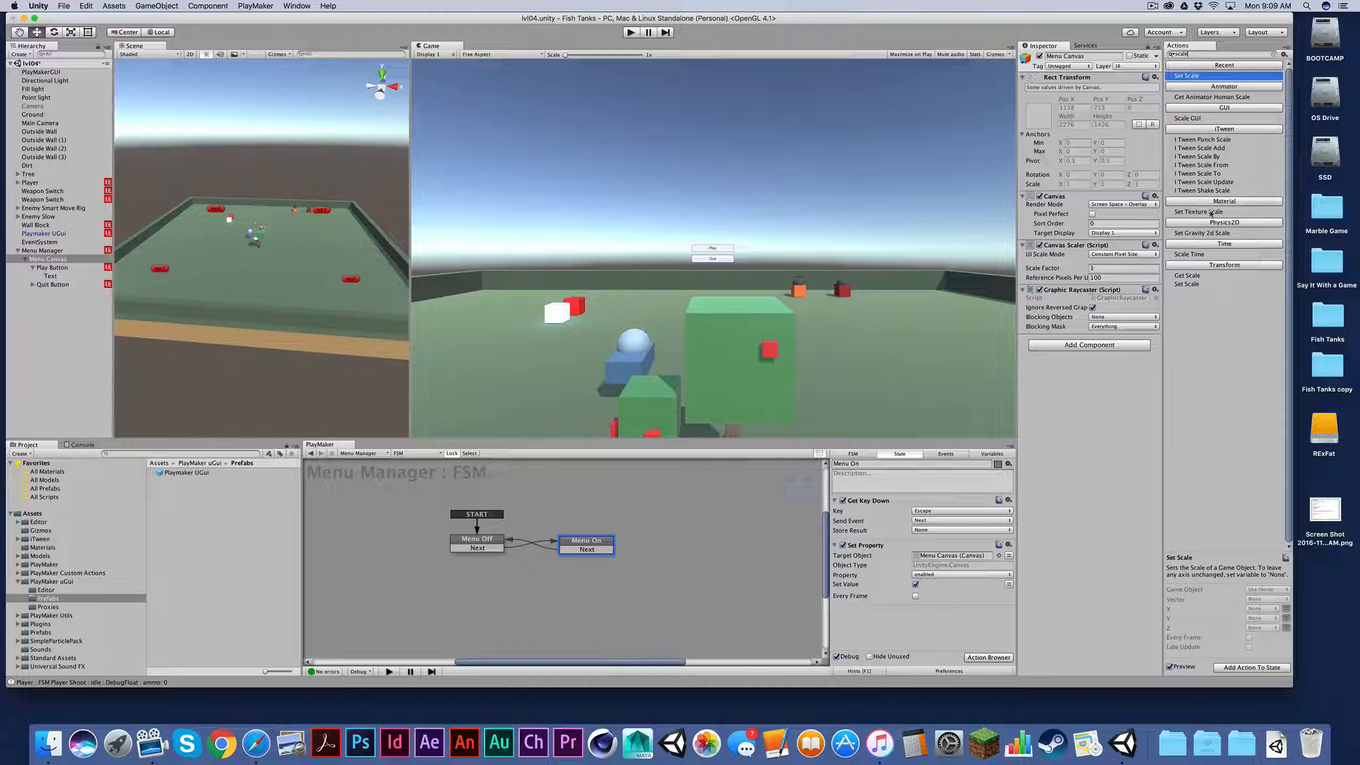
click(1187, 255)
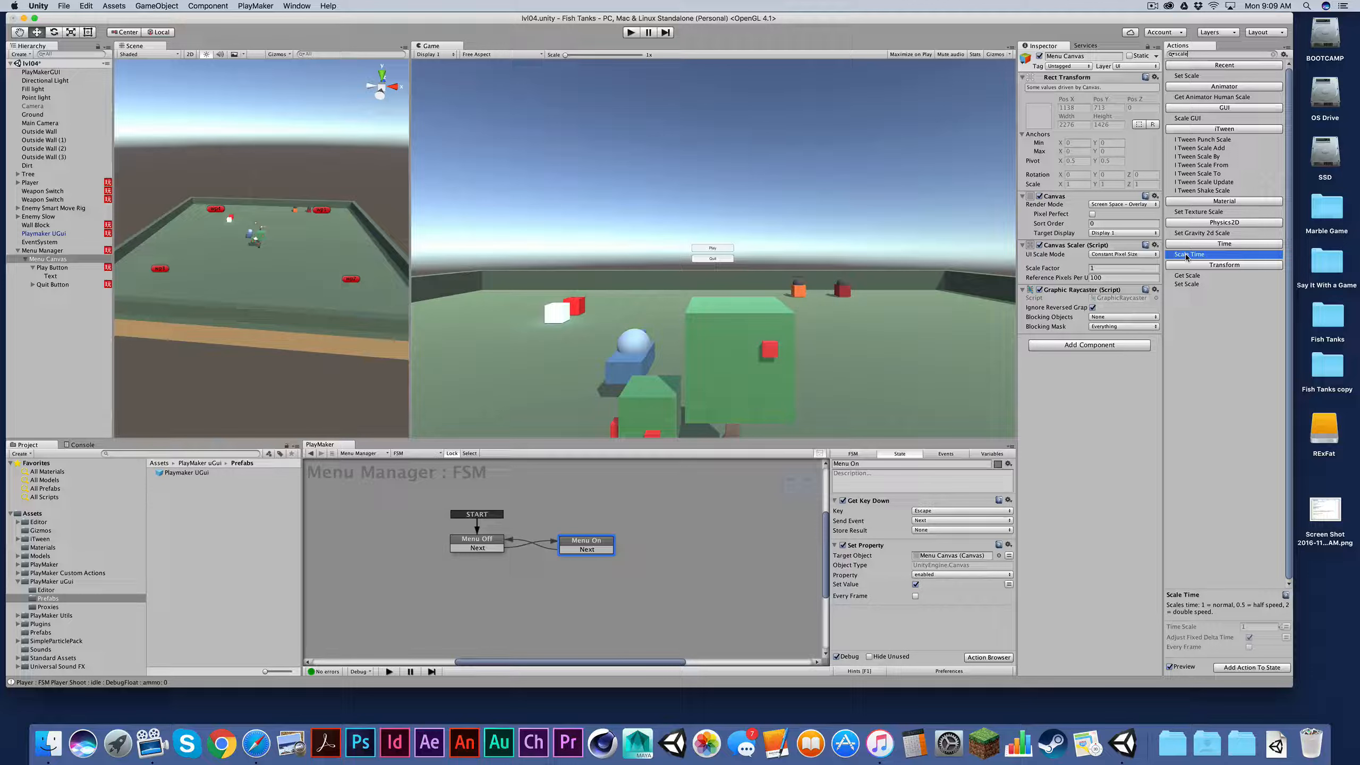
double_click(1185, 253)
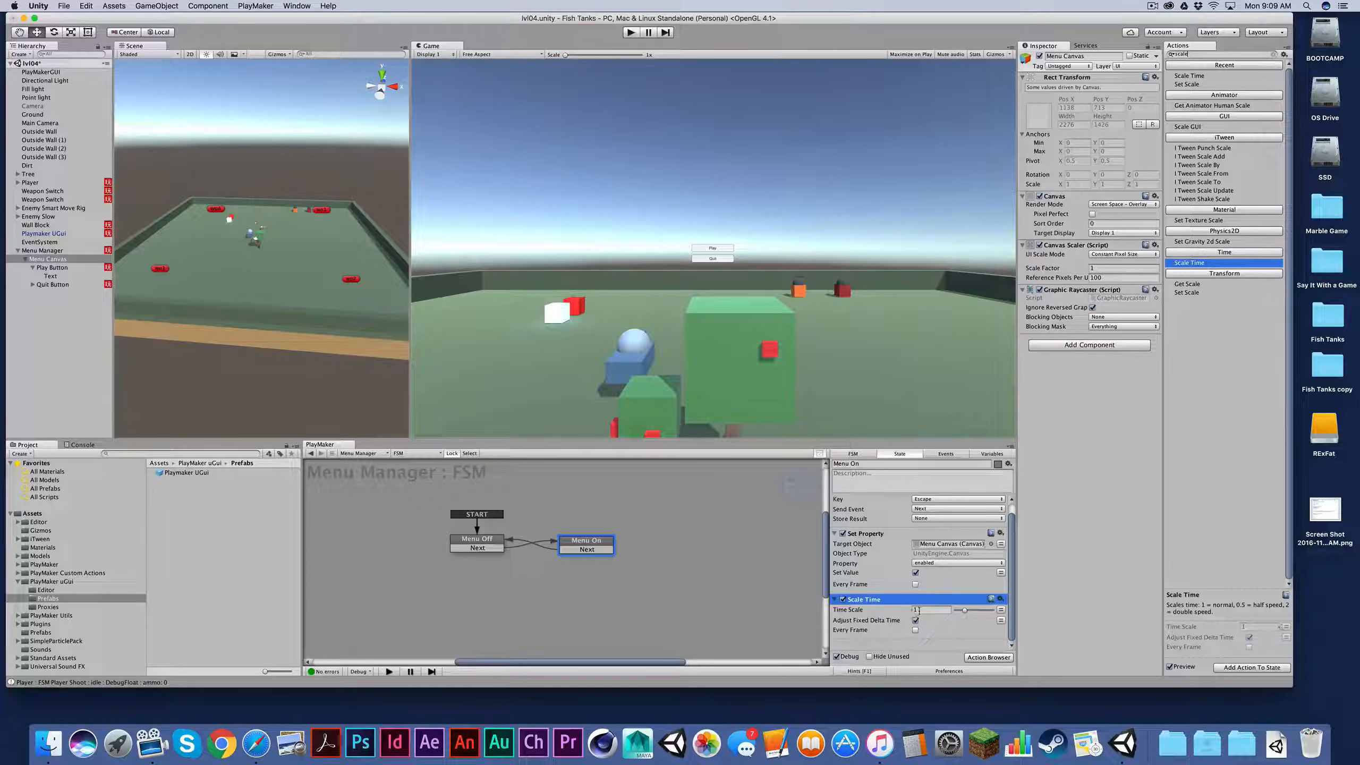
Set the Time Scale of the Menu On state's Scale Time action to 0
click(925, 610)
text(0)
drag(588, 542, 589, 536)
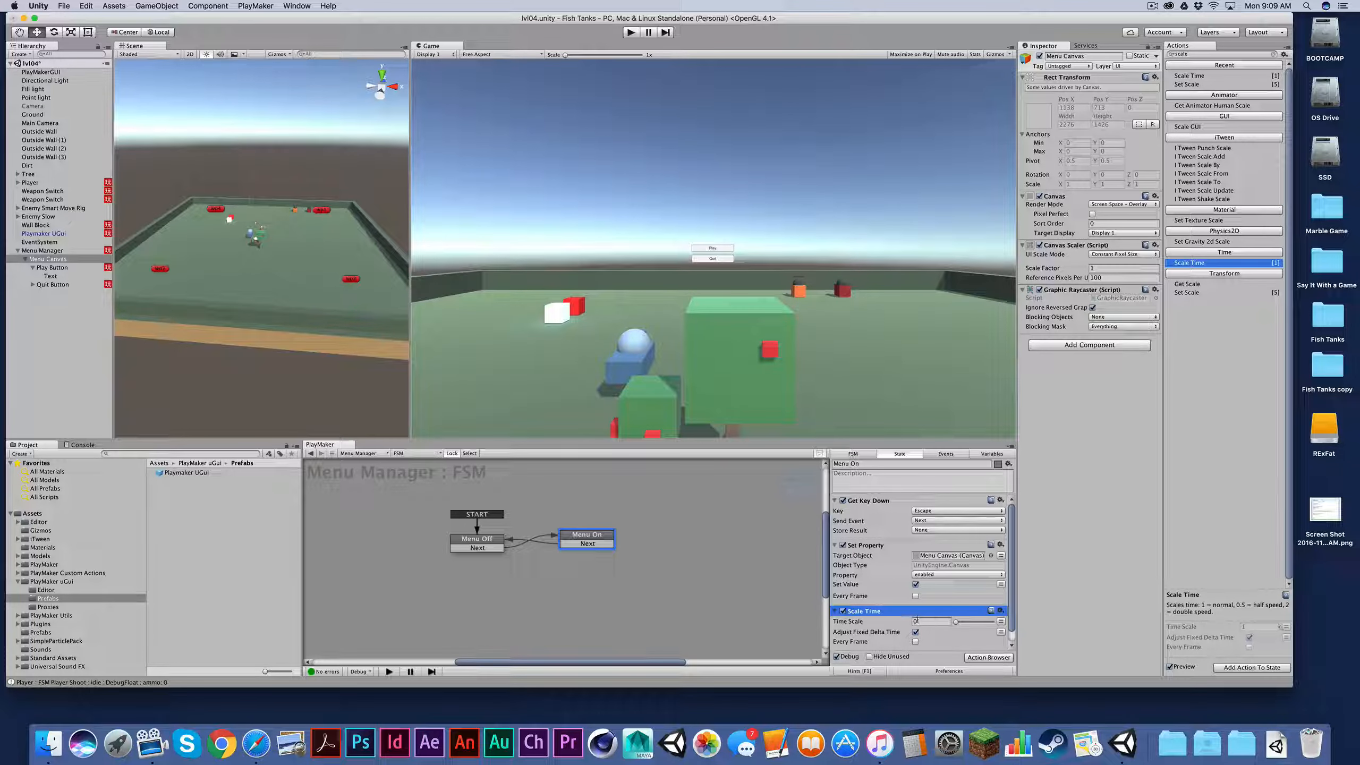
Run the game, toggle the menu on and off with Escape to test the time freeze, and stop the game
click(631, 32)
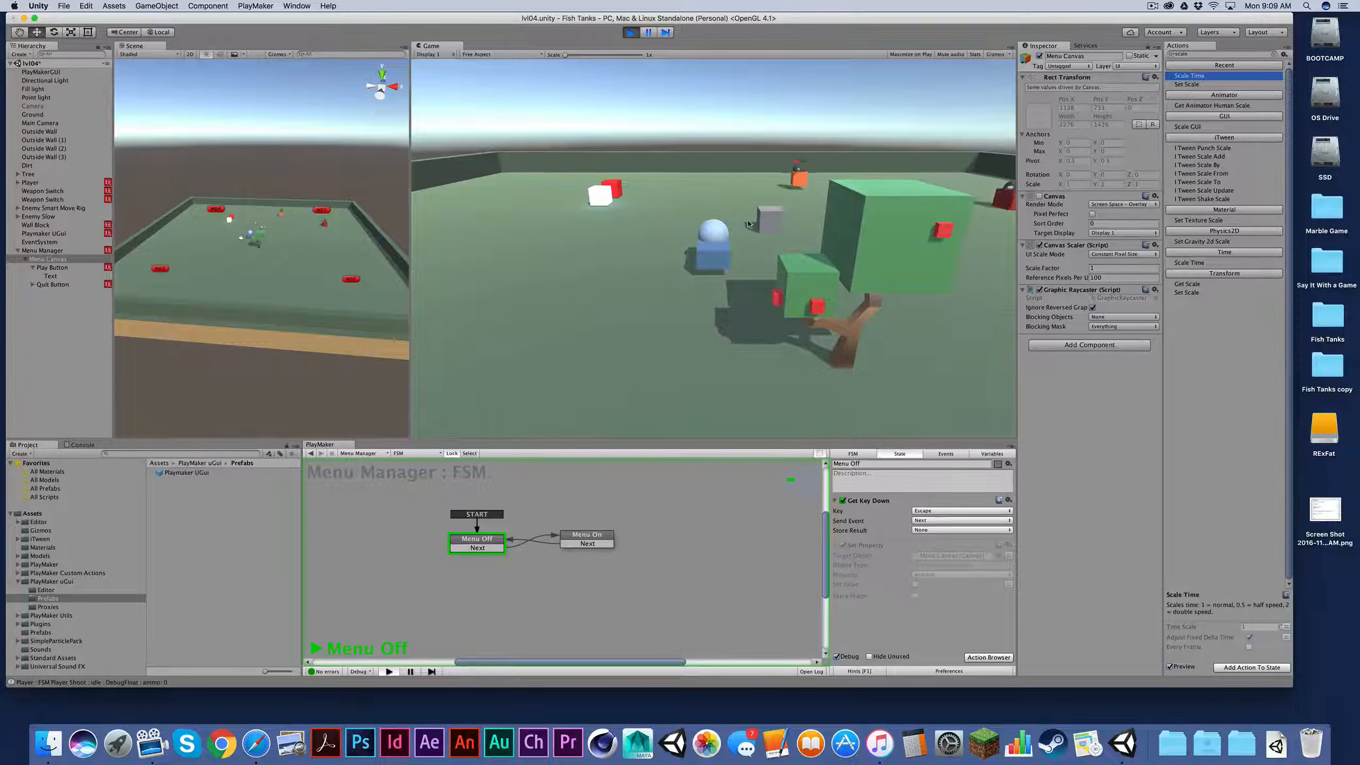
key(Escape)
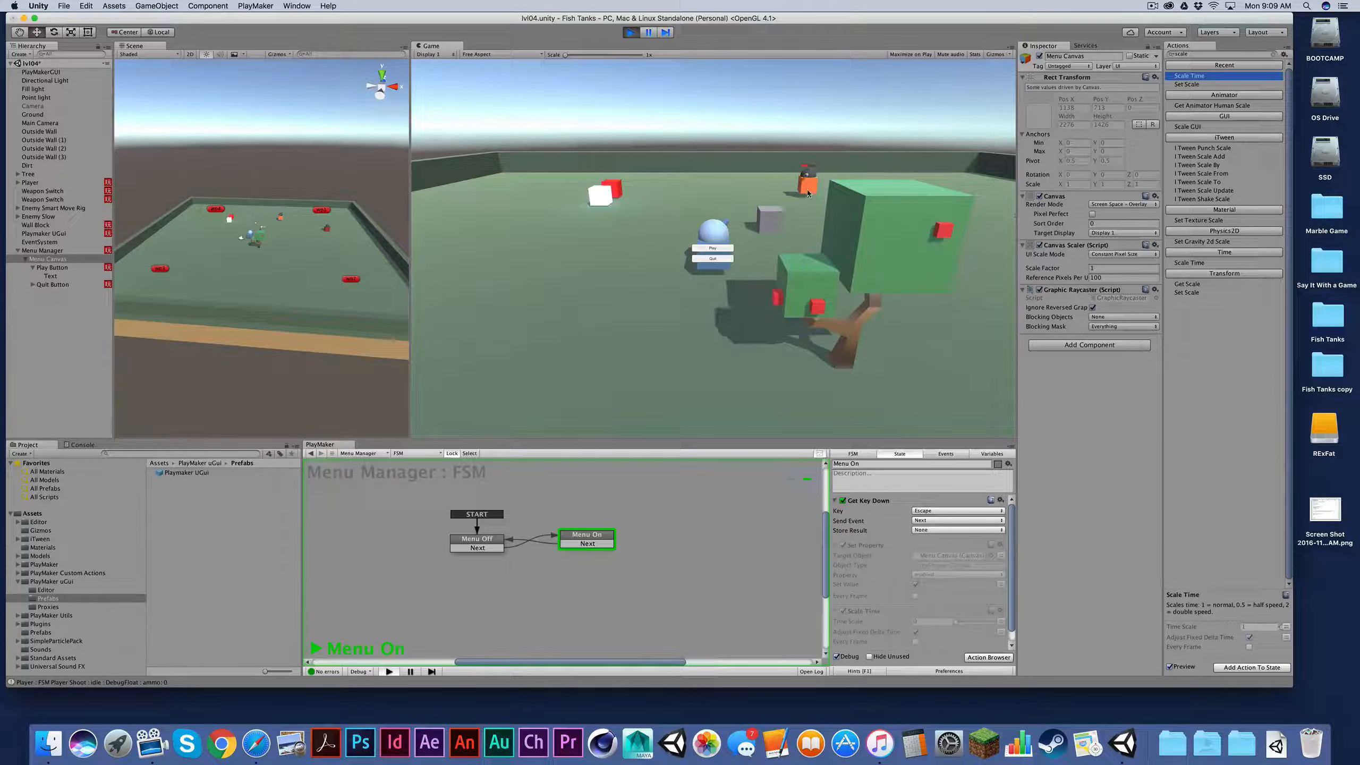
key(Escape)
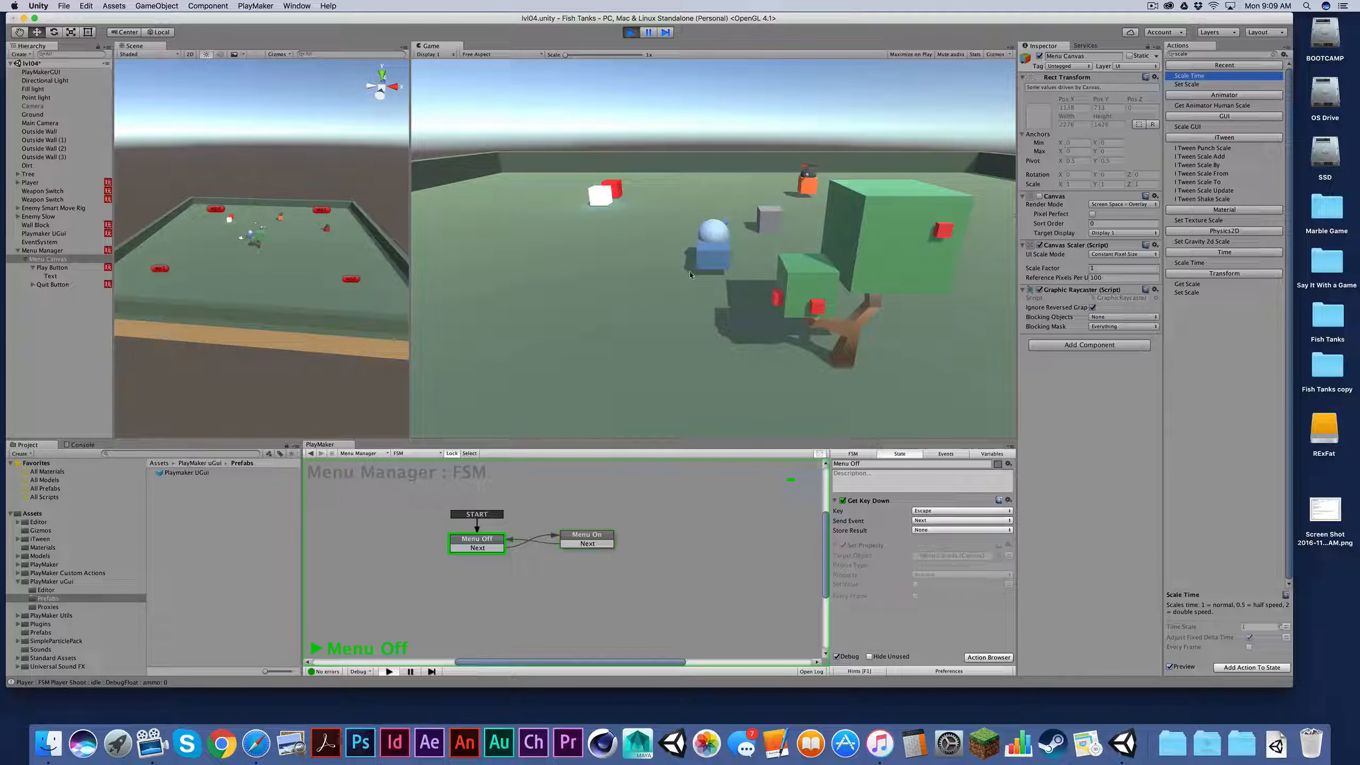
click(632, 32)
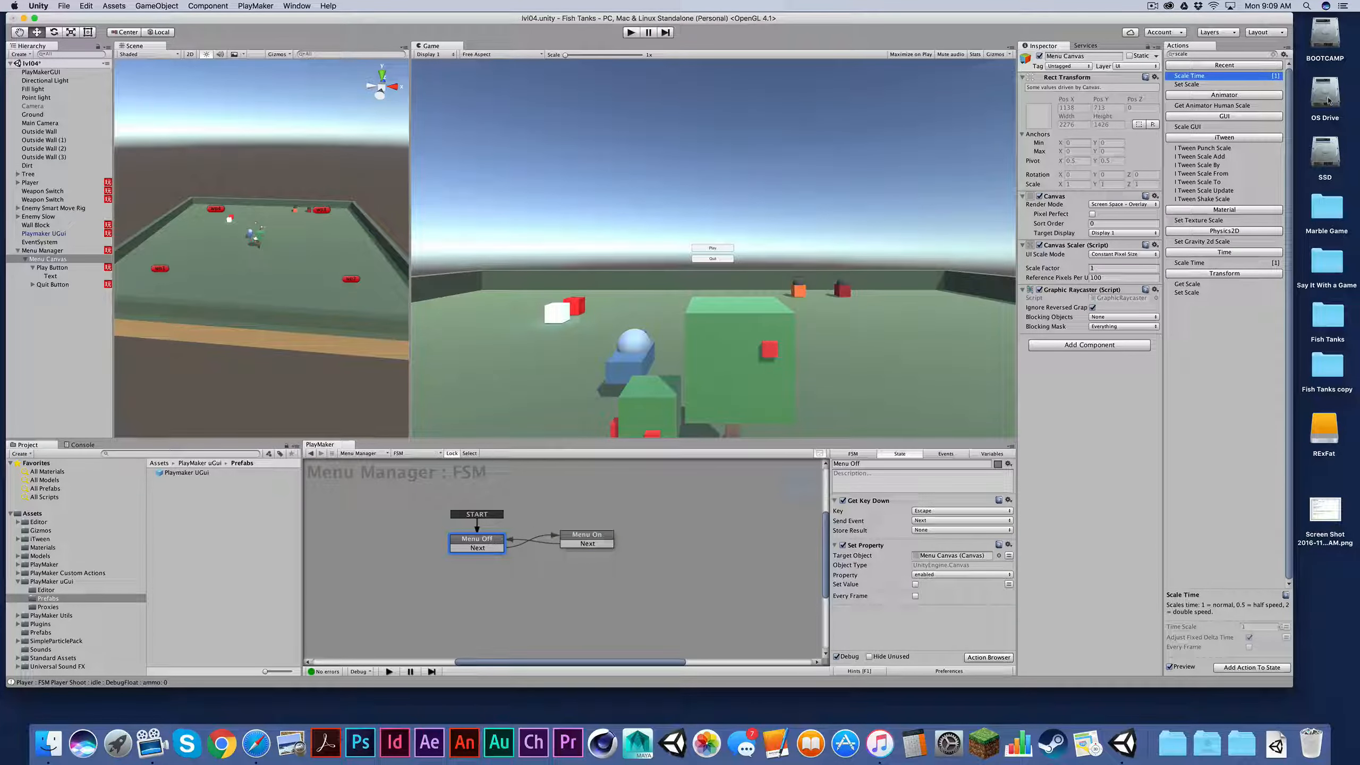
Add a Scale Time action with Time Scale 1 to the Menu Off state, run the game to test pausing and resuming, and stop it
click(1185, 262)
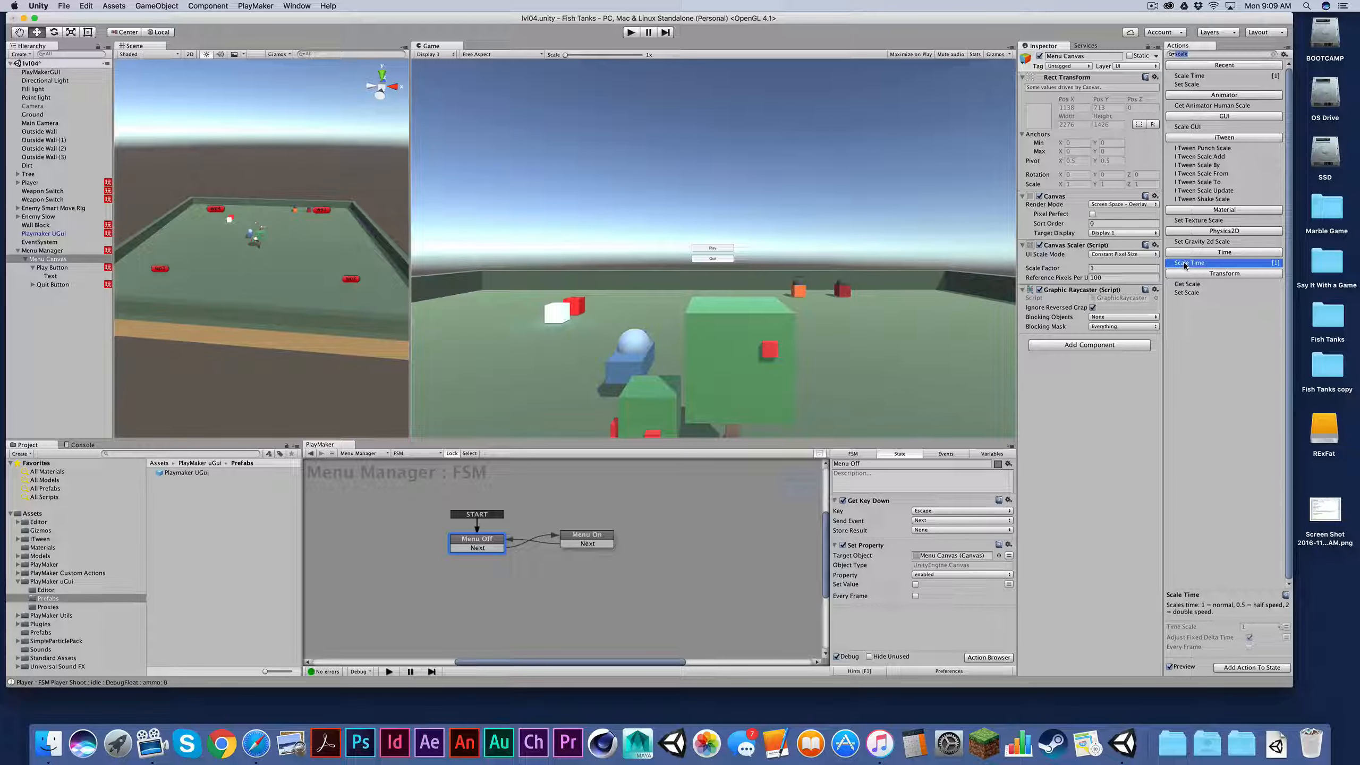
double_click(1185, 264)
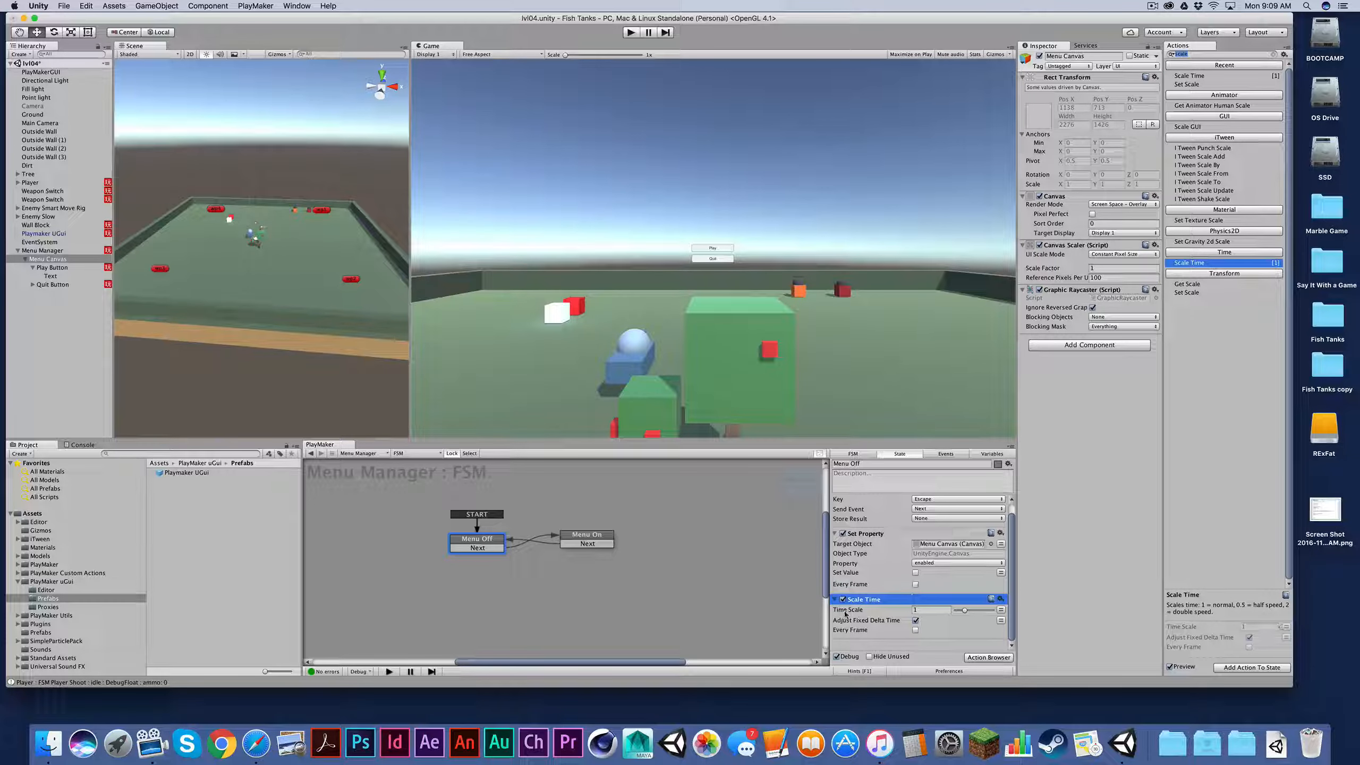
click(631, 32)
key(Escape)
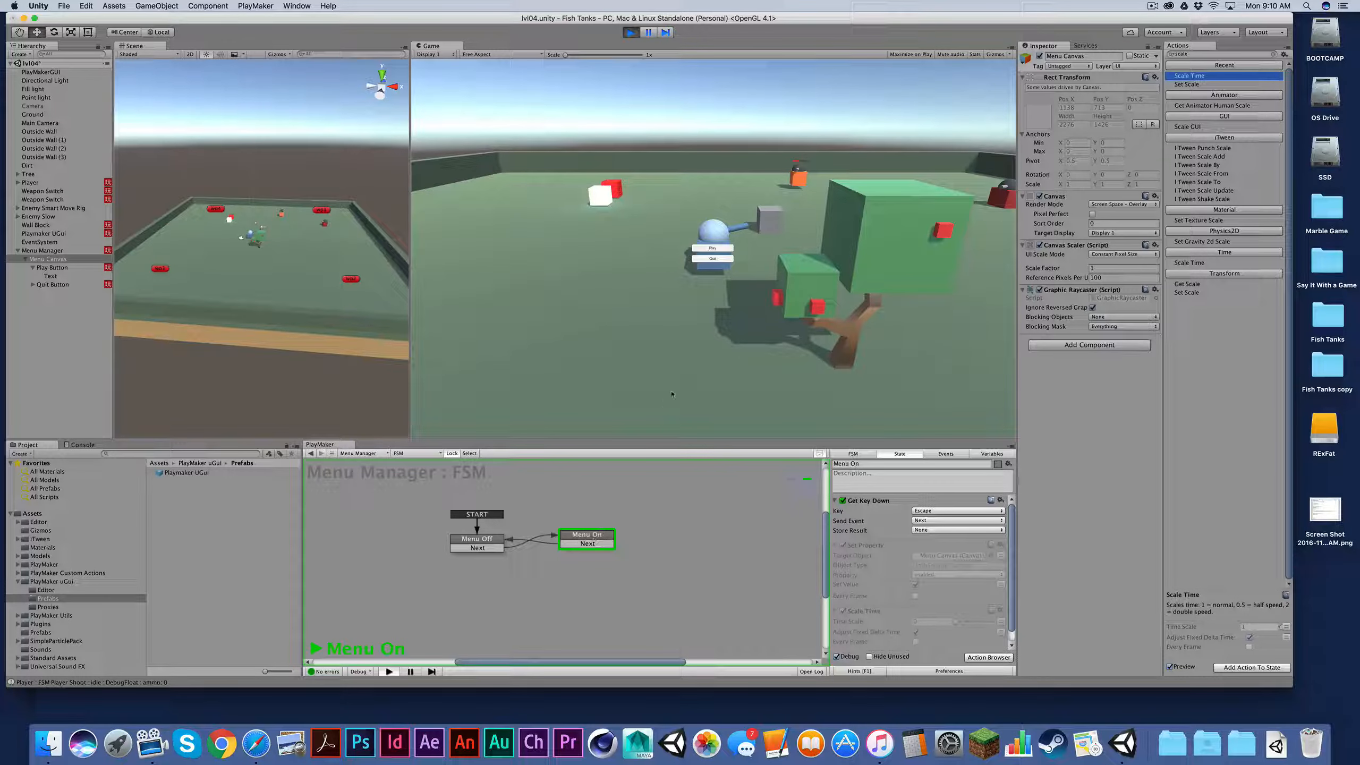
key(Escape)
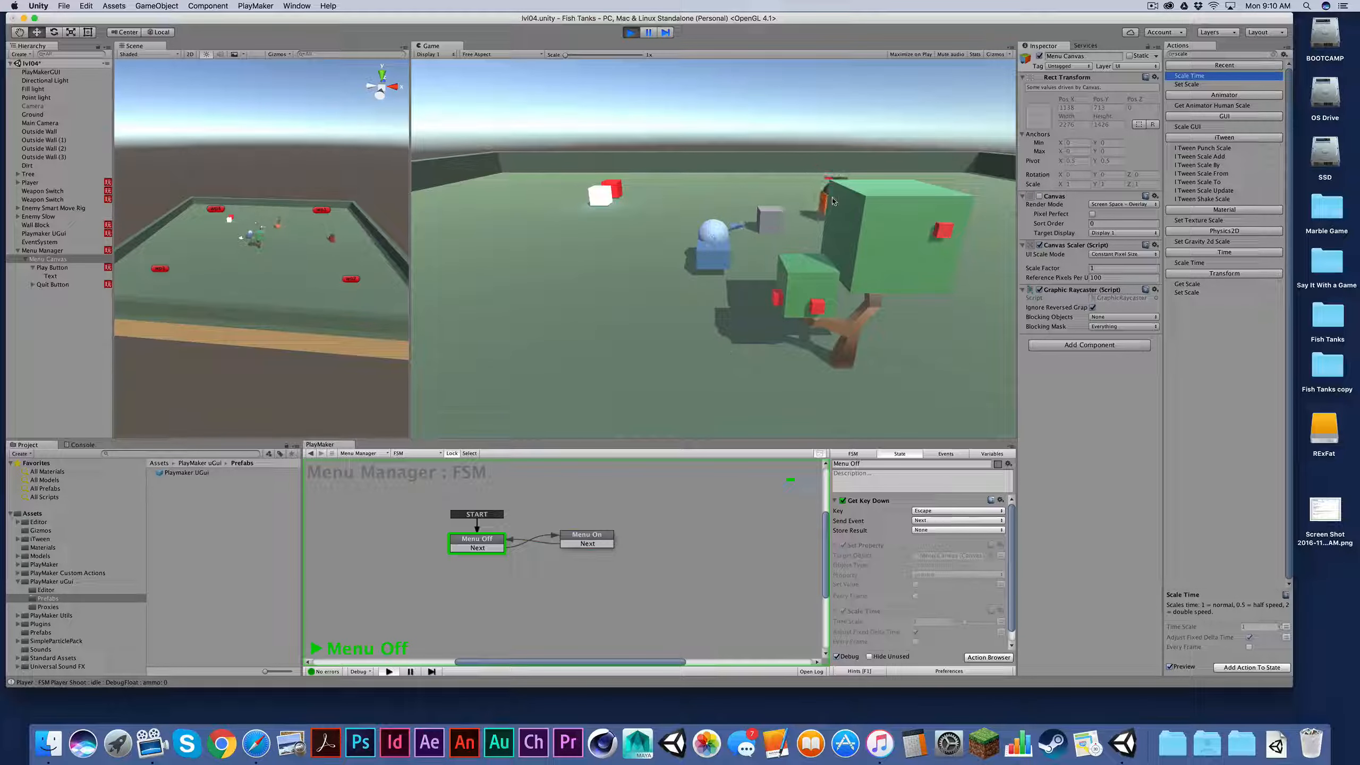
click(735, 230)
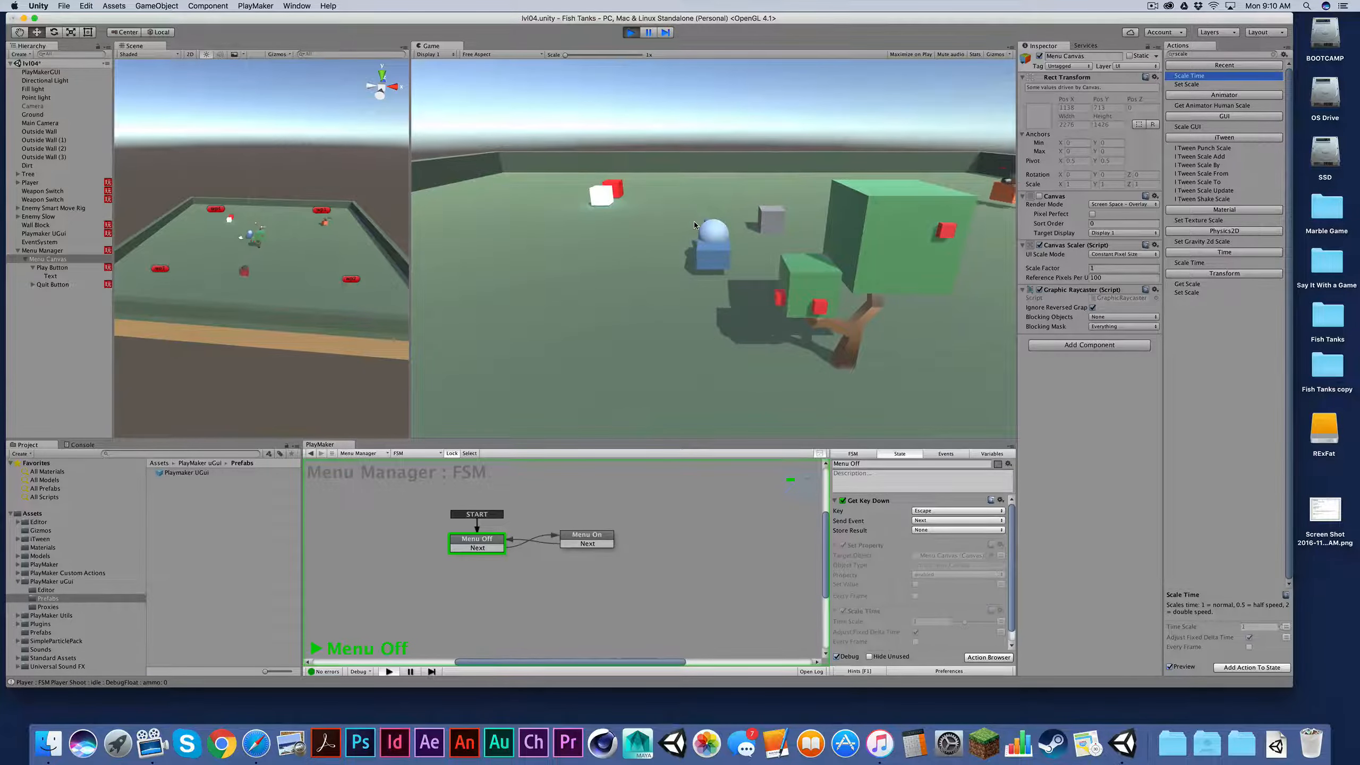
key(super+p)
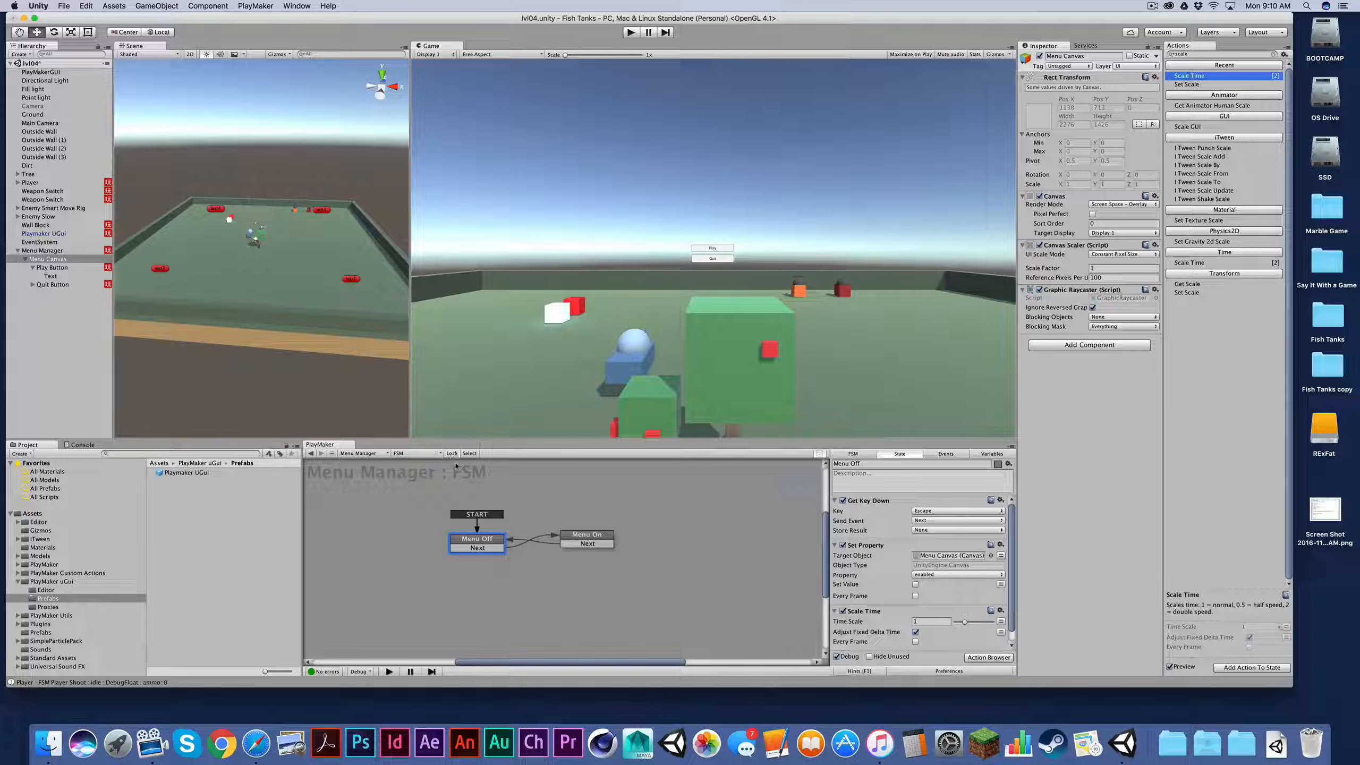
Review the Play Button FSM's two states, and line up the Menu Off and Menu On states in the Menu Manager FSM
click(50, 268)
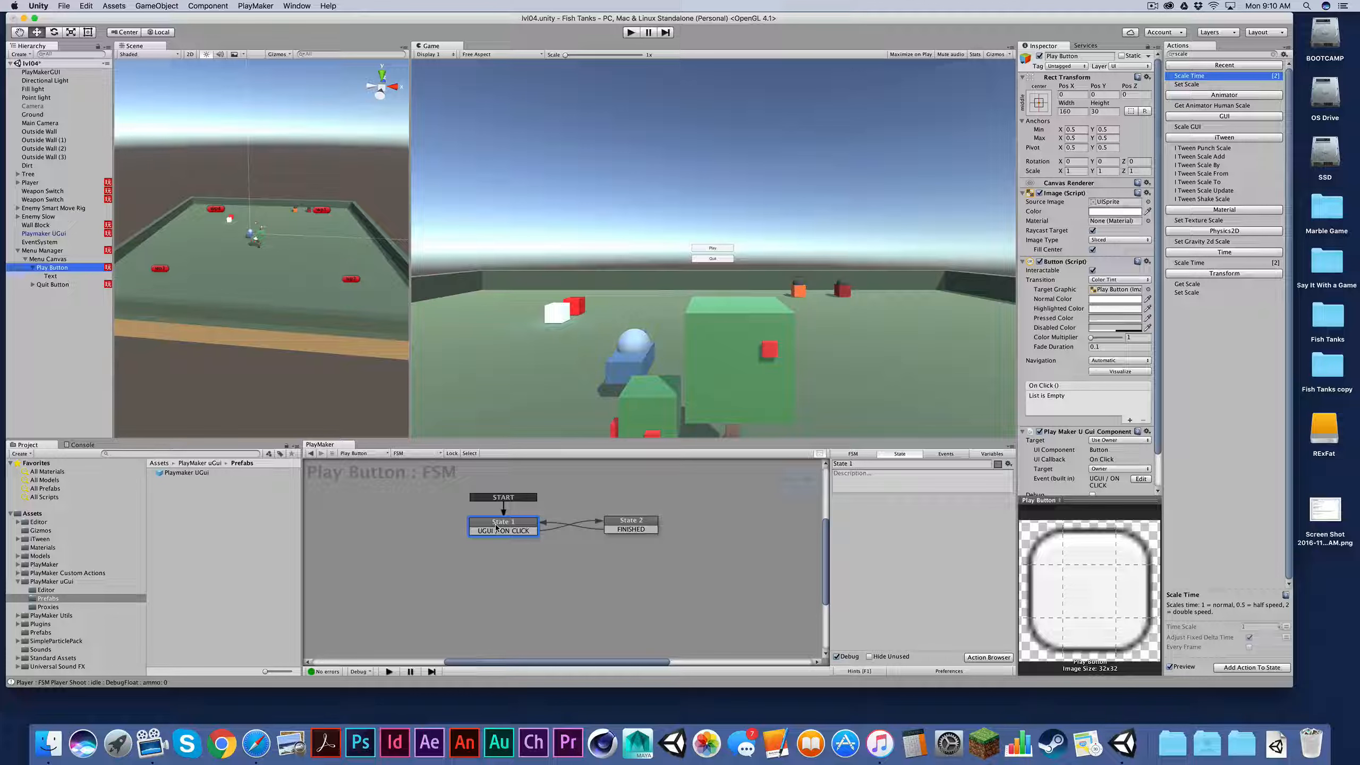
click(602, 524)
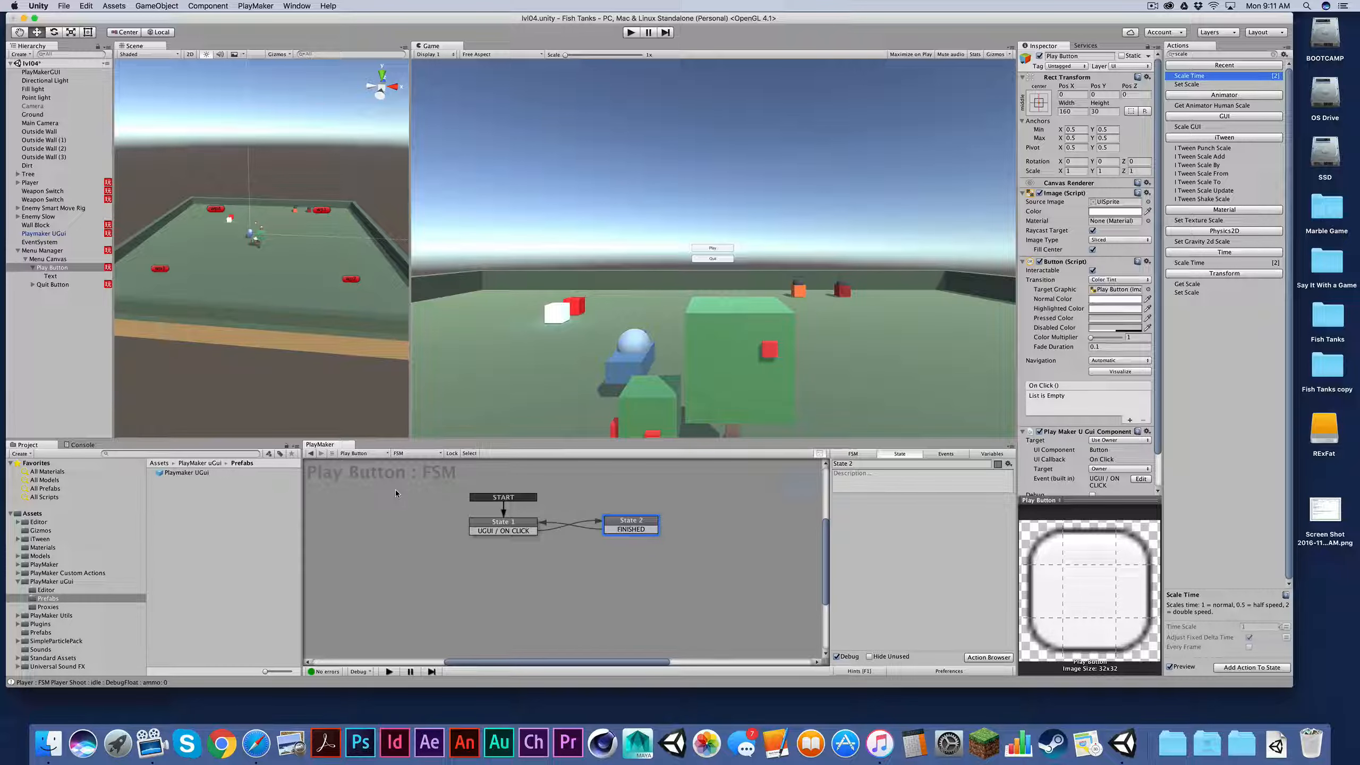
click(46, 250)
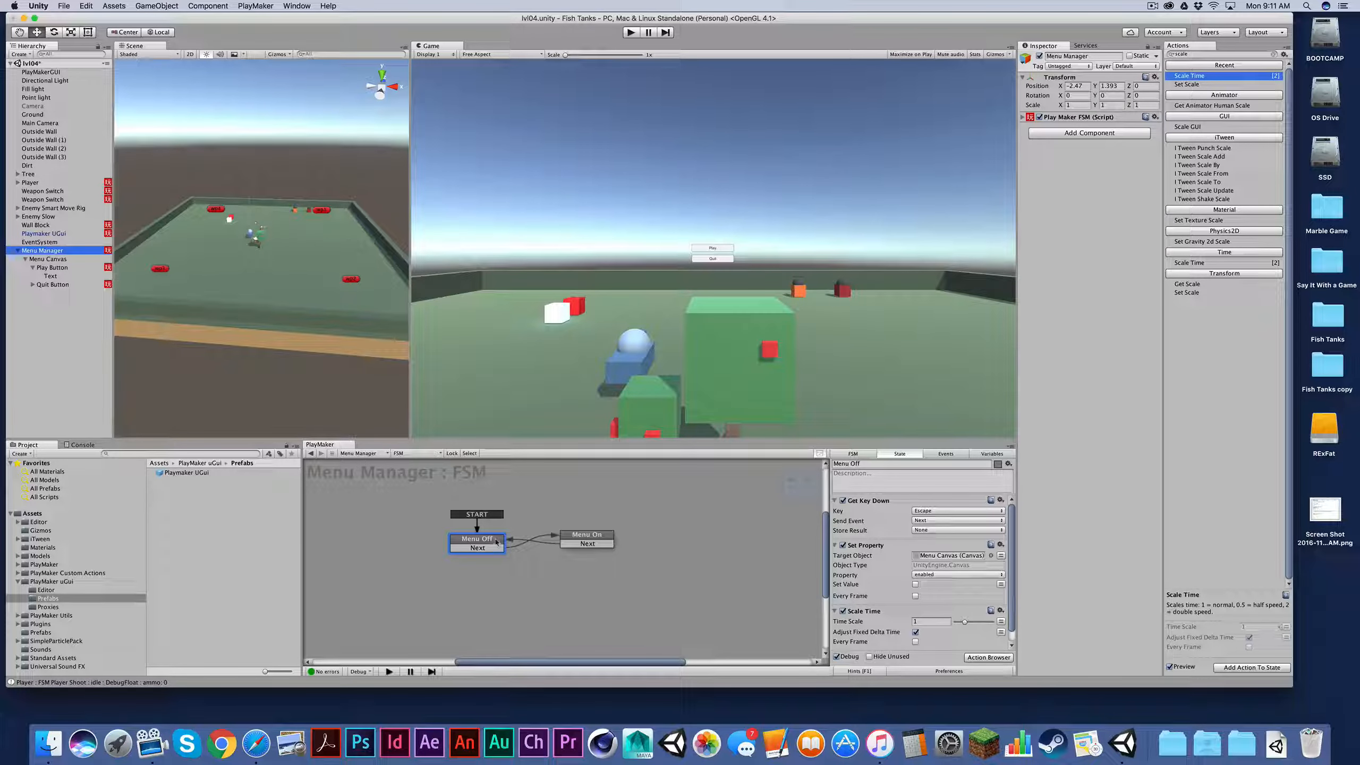
drag(497, 542, 484, 531)
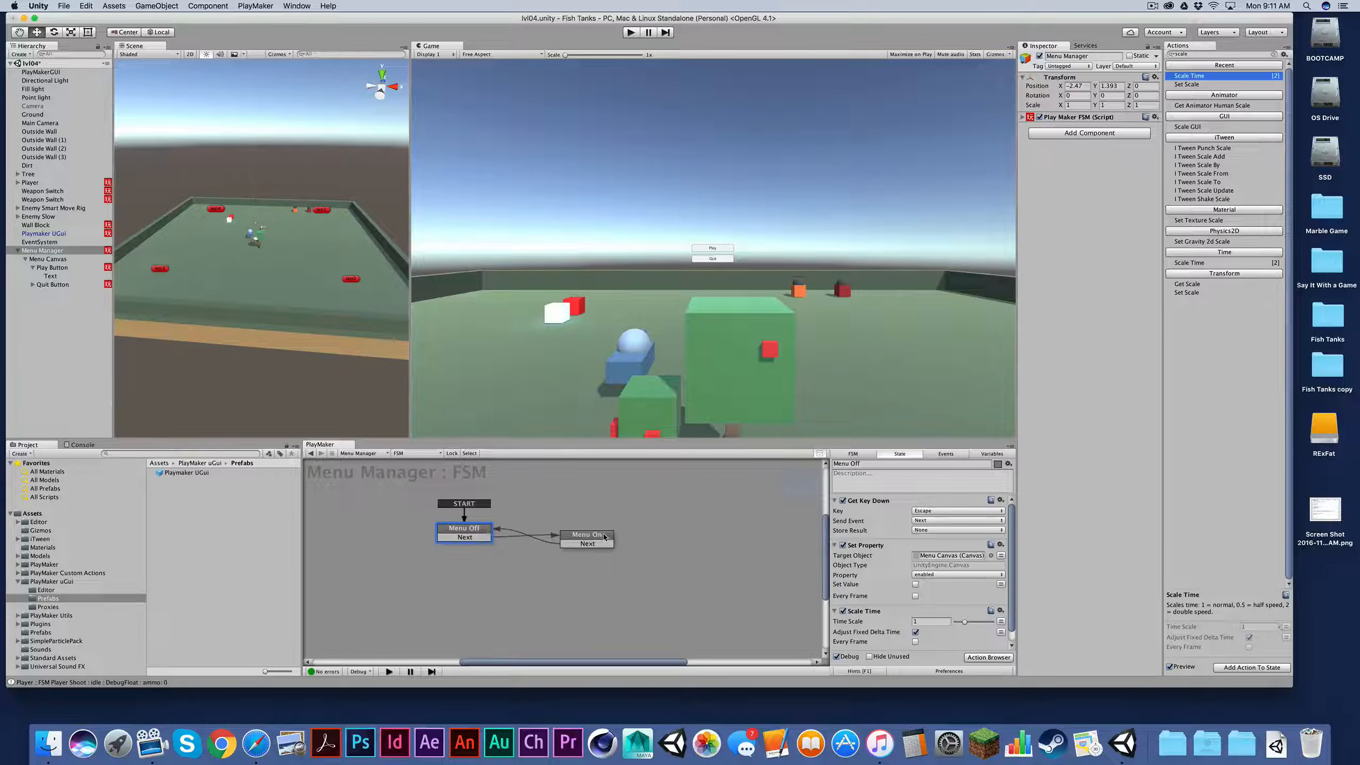
drag(604, 537, 602, 530)
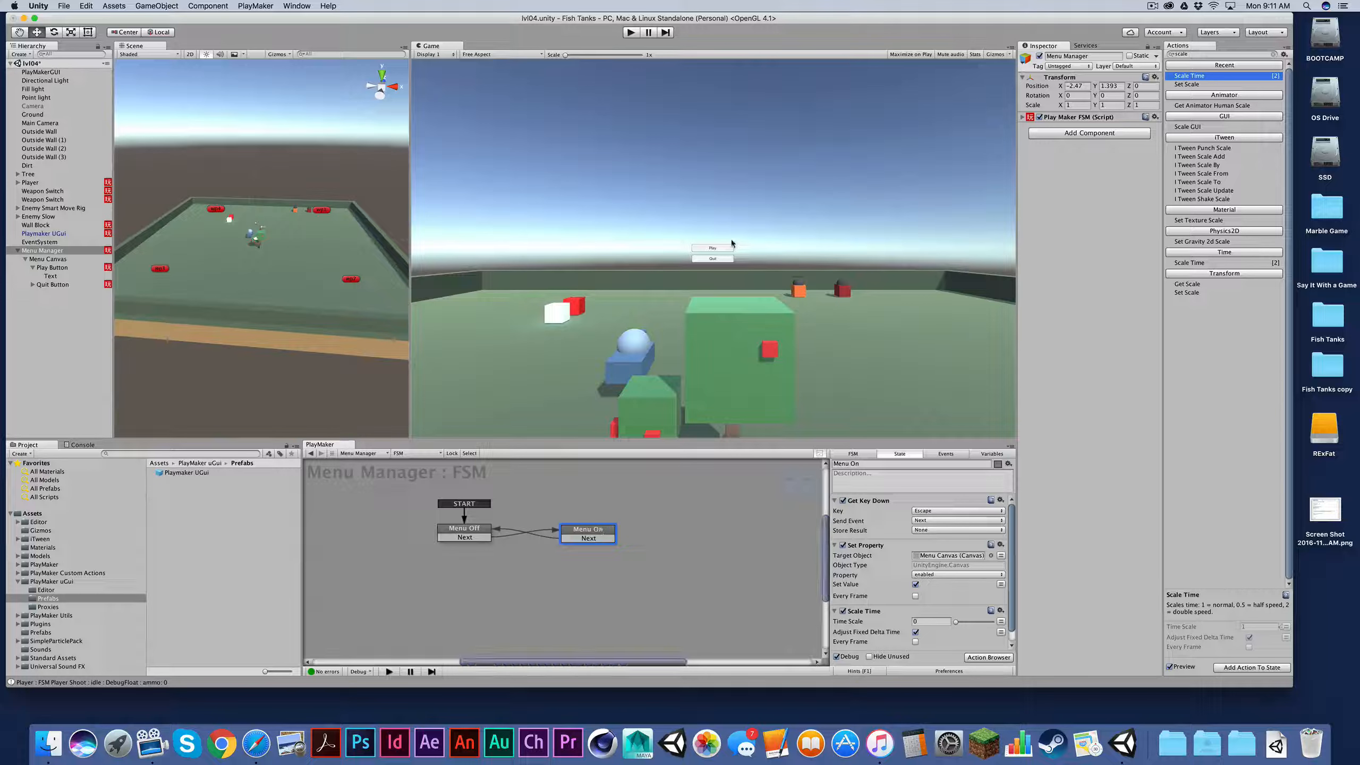